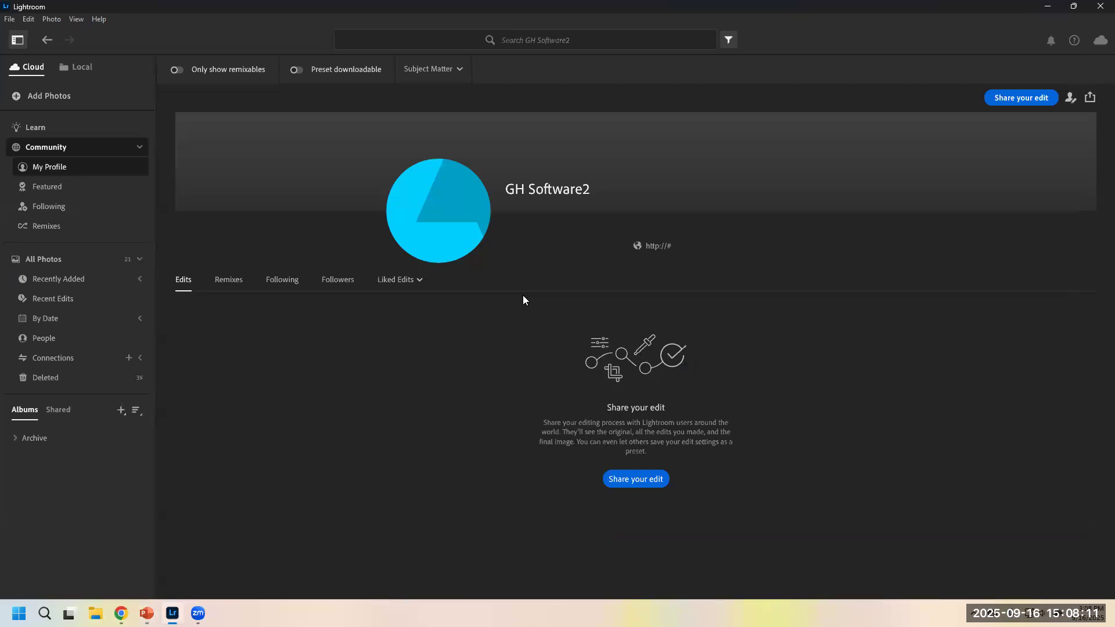
- Browse the featured community edits and return to the community profile page
mouse_move(173, 611)
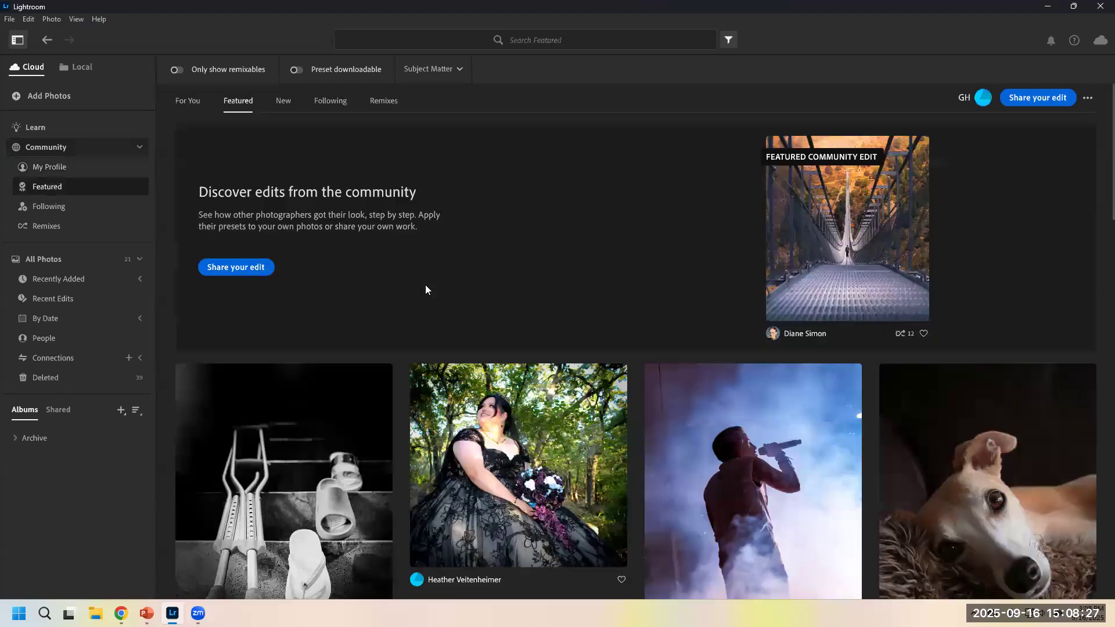
scroll(425, 284, "down", 10)
scroll(425, 286, "down", 5)
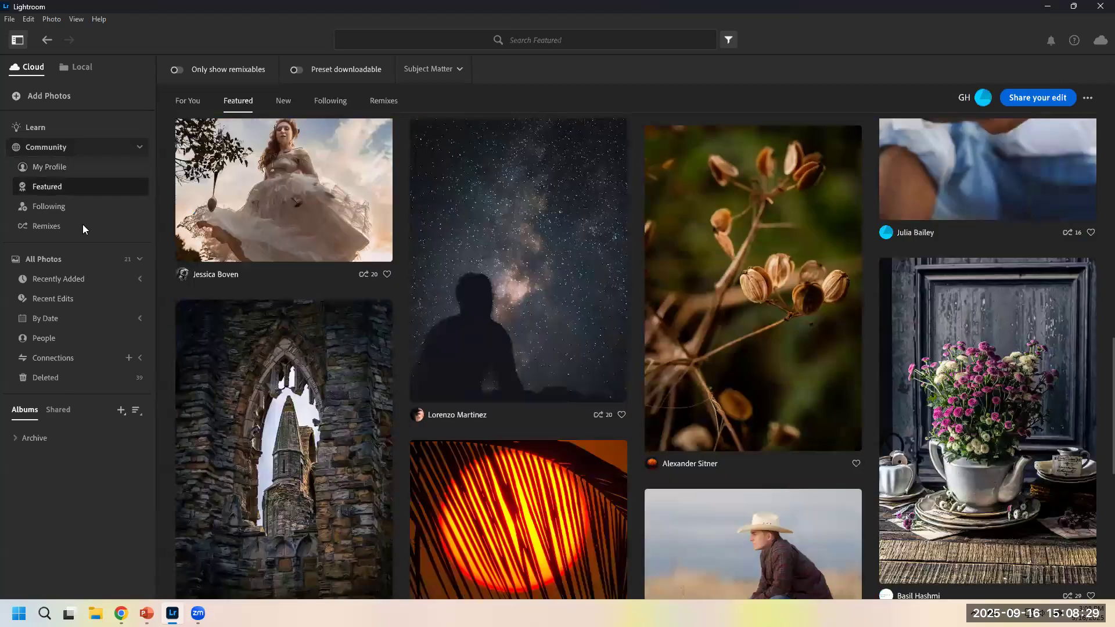
left_click(60, 165)
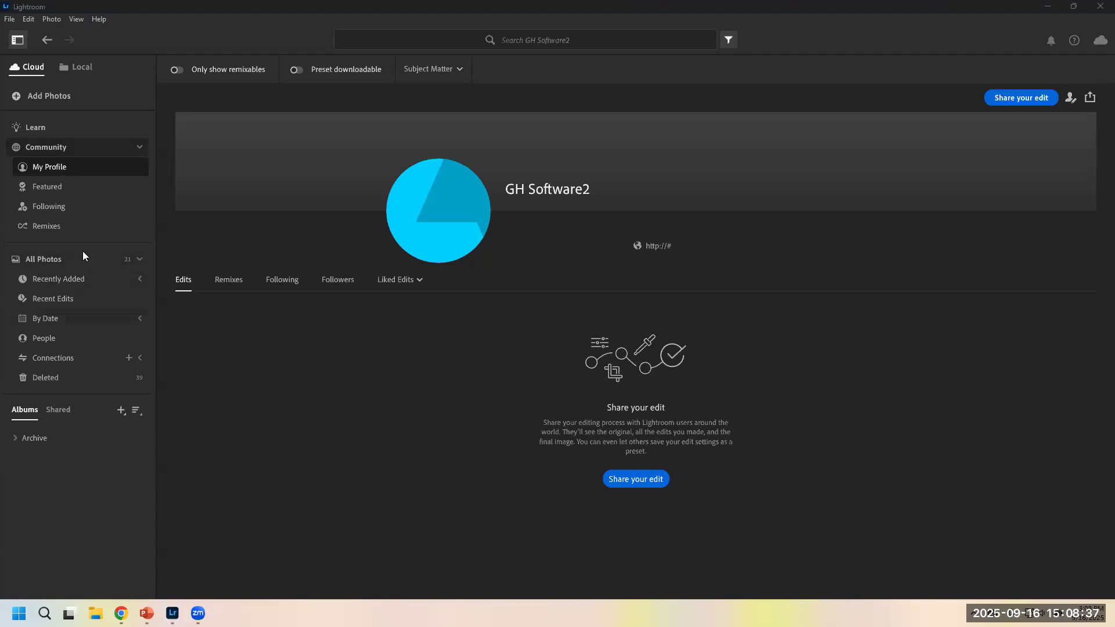
- Display all cloud photos and try the photo grid, square grid and compare layouts, finishing on the square grid
left_click(52, 263)
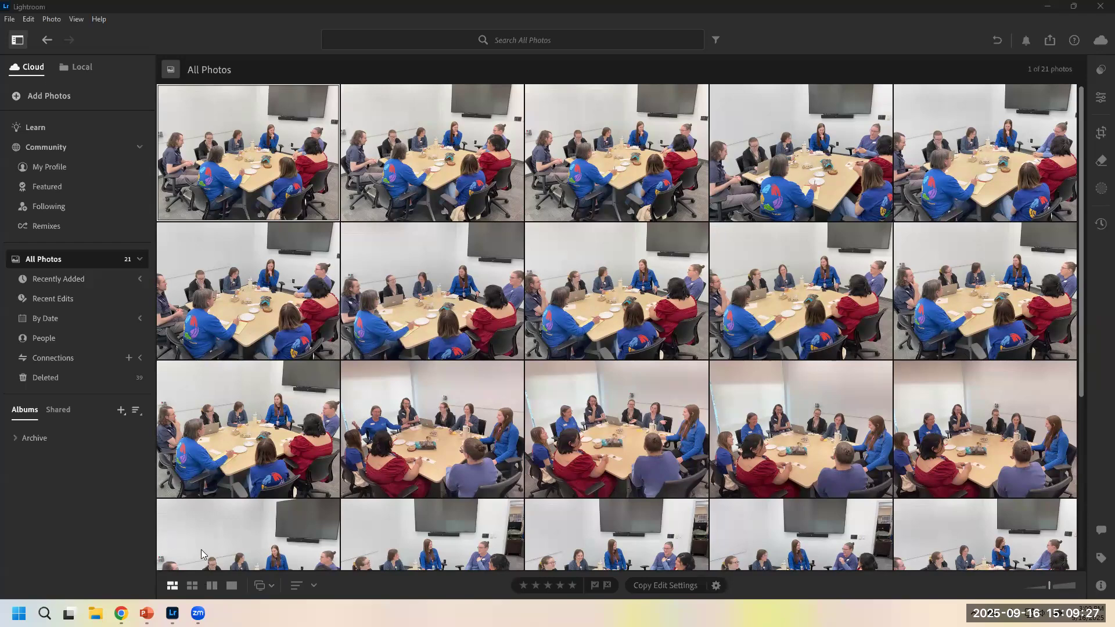
left_click(191, 585)
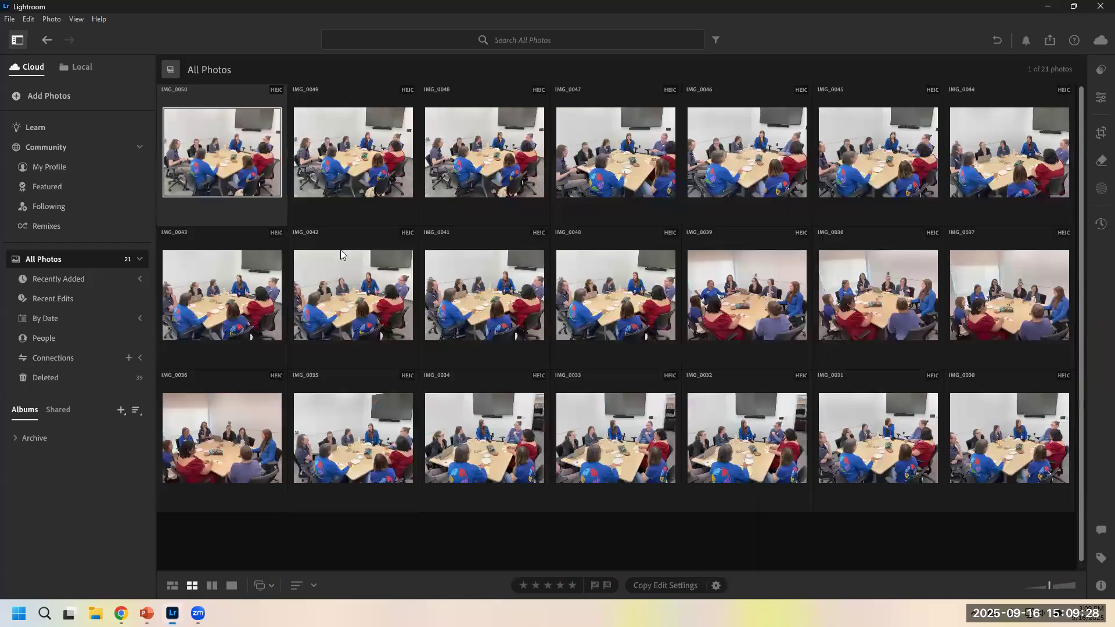
left_click(212, 587)
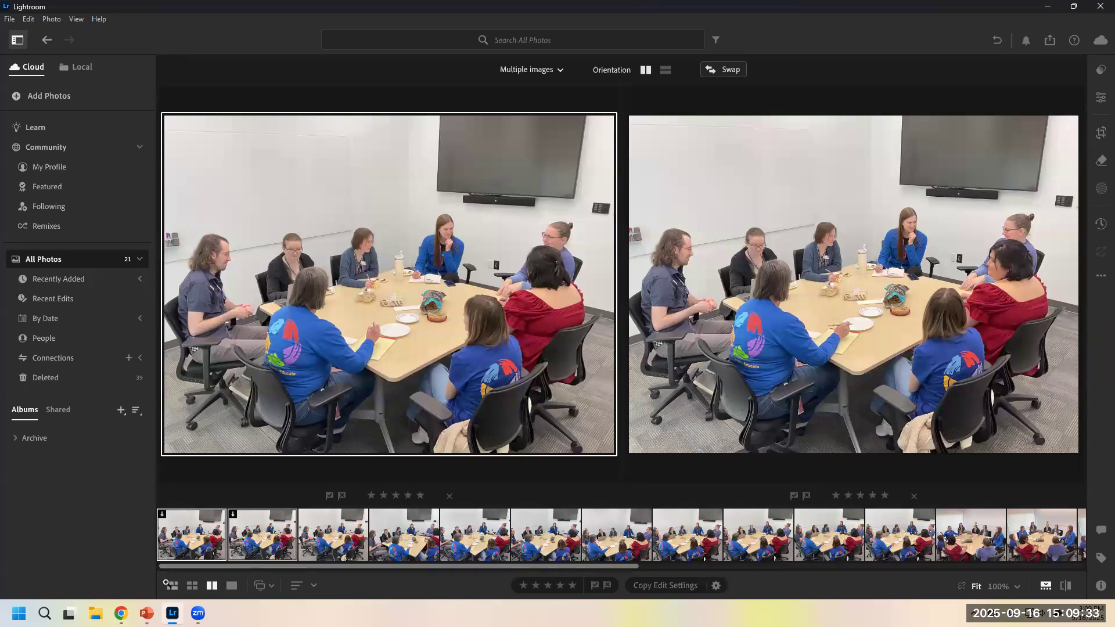
left_click(171, 585)
scroll(743, 373, "down", 2)
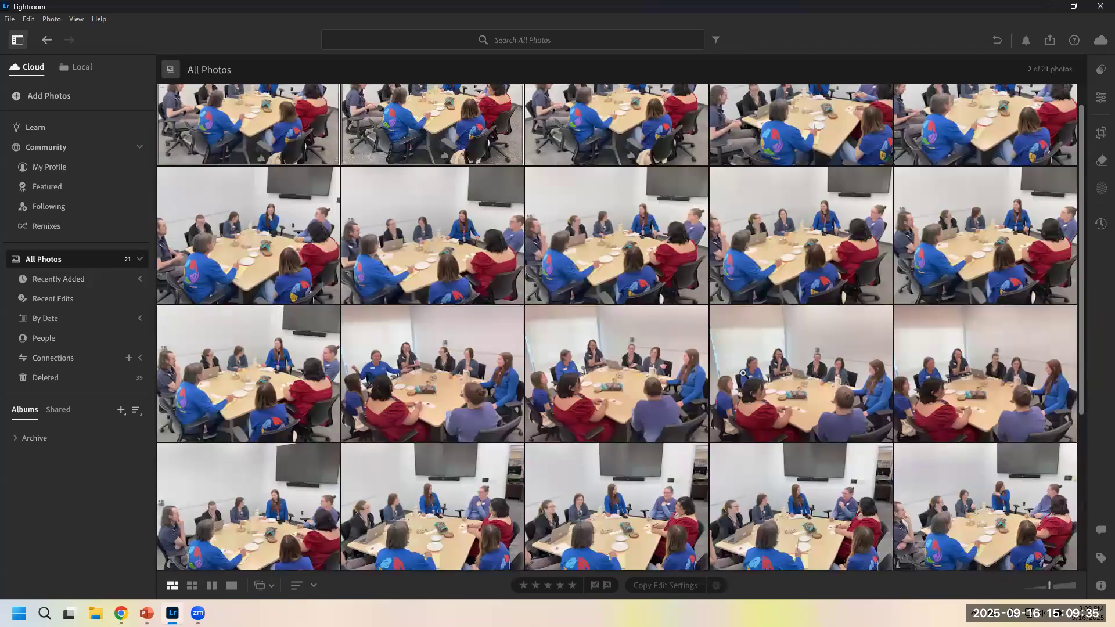
scroll(743, 374, "down", 2)
scroll(743, 374, "up", 3)
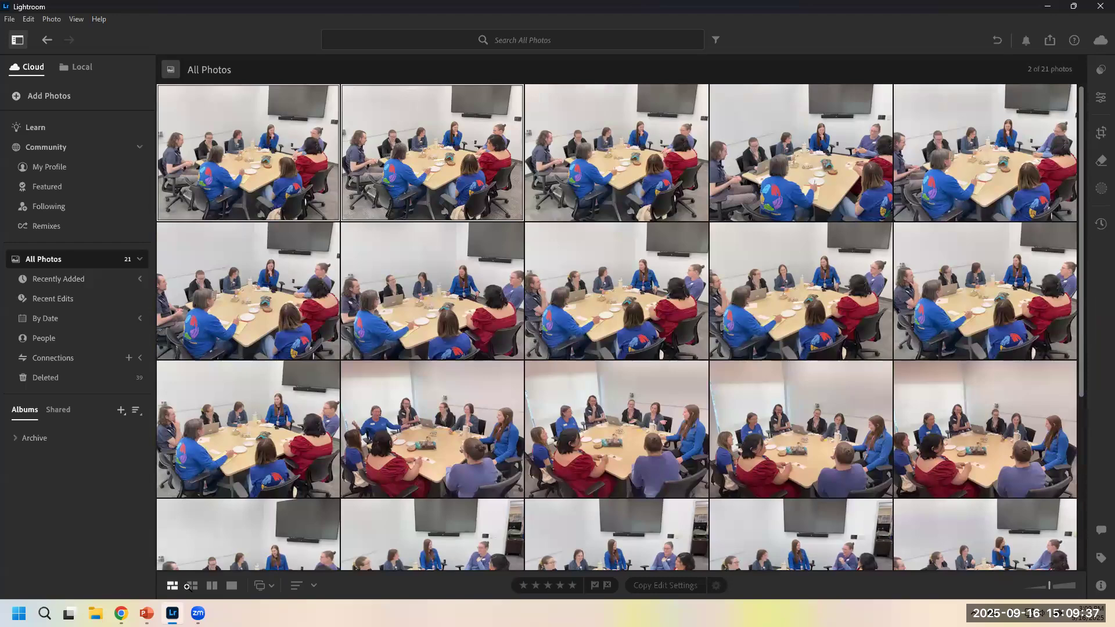
left_click(188, 586)
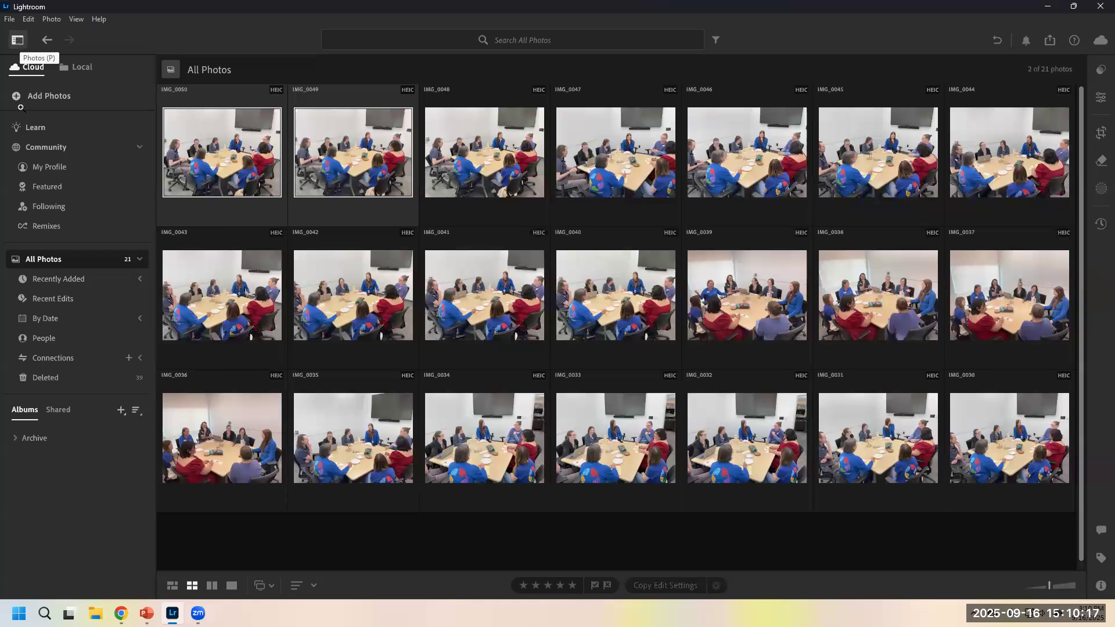
- Hide and restore the photos sidebar, and look at the local files before returning to the cloud library
left_click(17, 39)
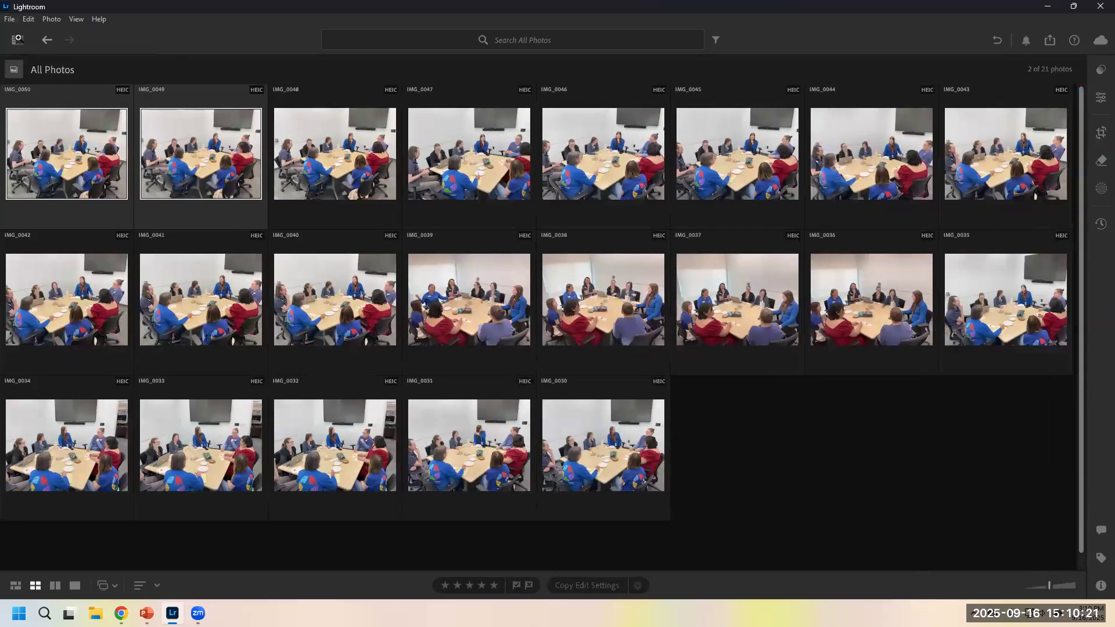
left_click(18, 40)
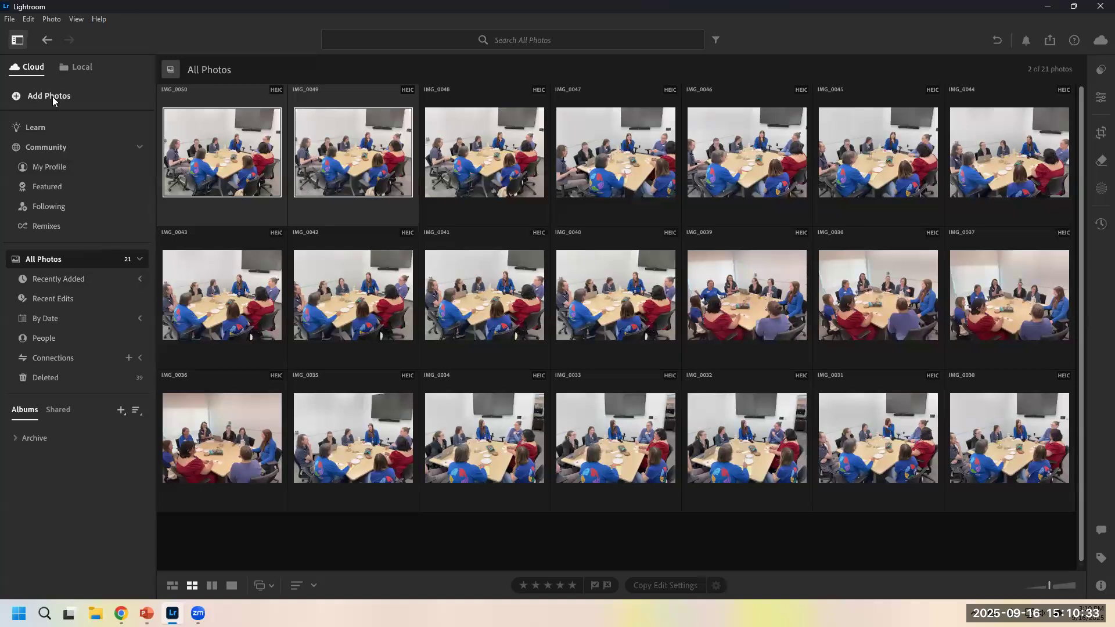
left_click(76, 66)
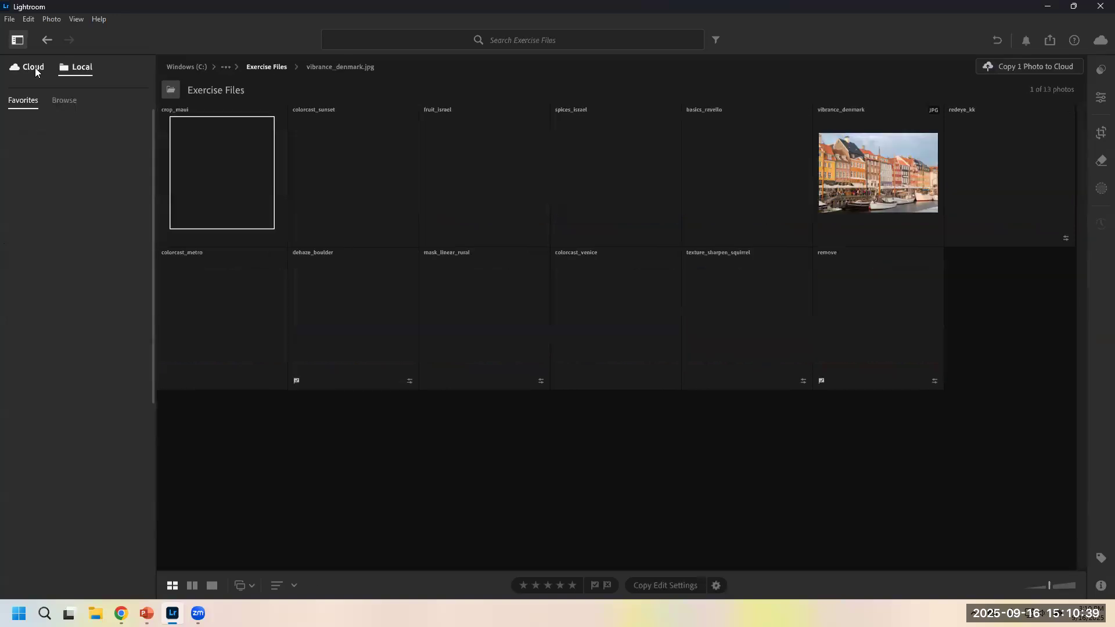
left_click(36, 68)
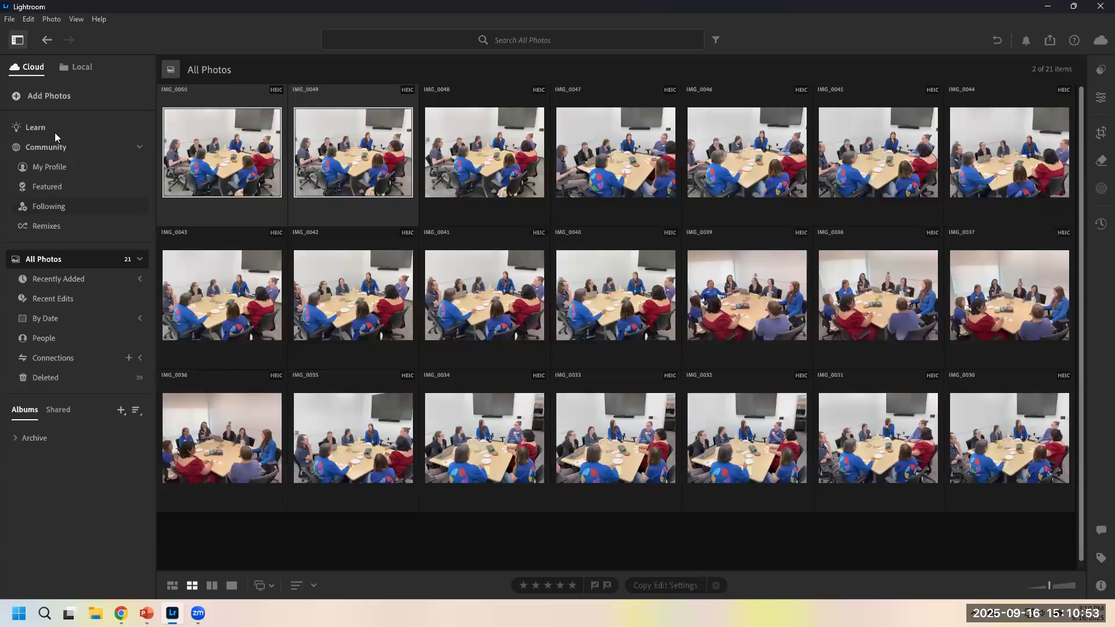
- Start adding photos to the cloud library and browse to the Exercise Files folder on the Desktop
left_click(50, 101)
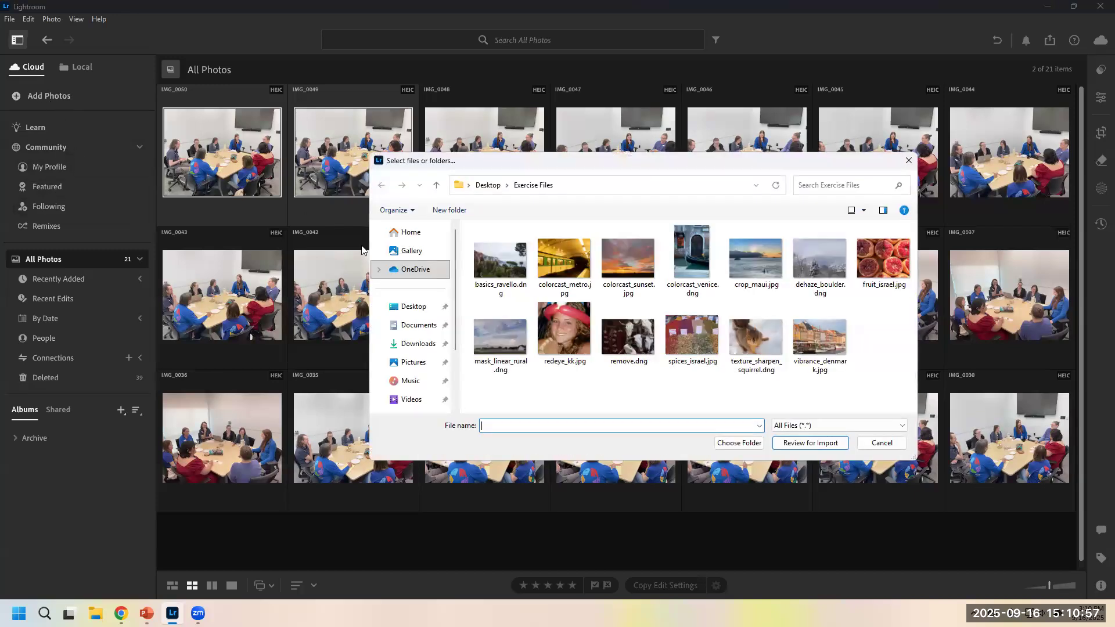
left_click(427, 307)
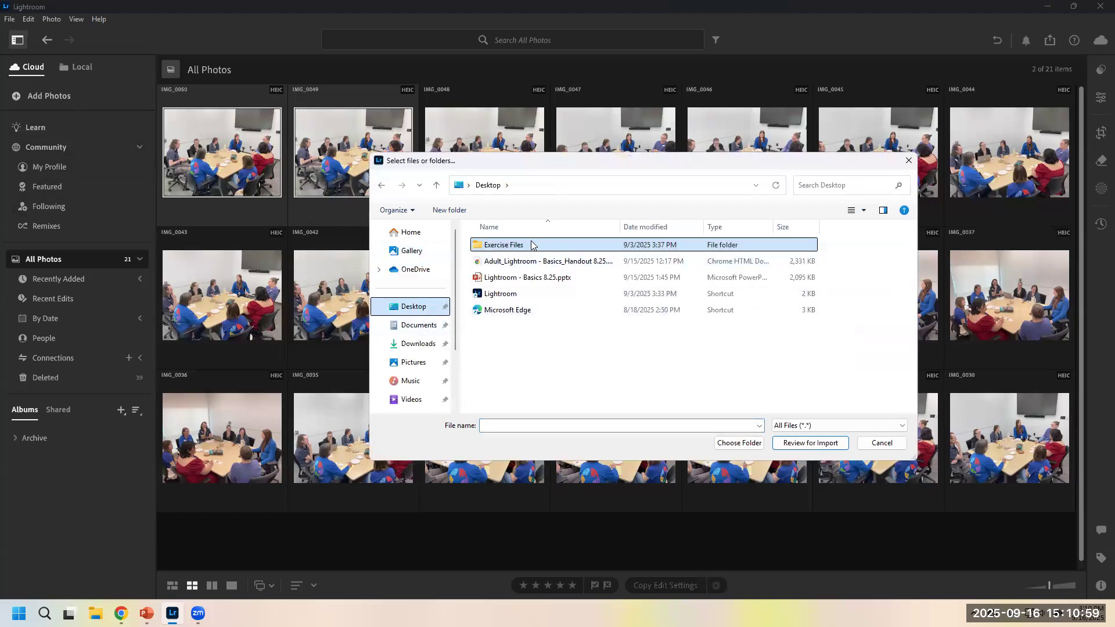
left_click(494, 248)
double_click(492, 245)
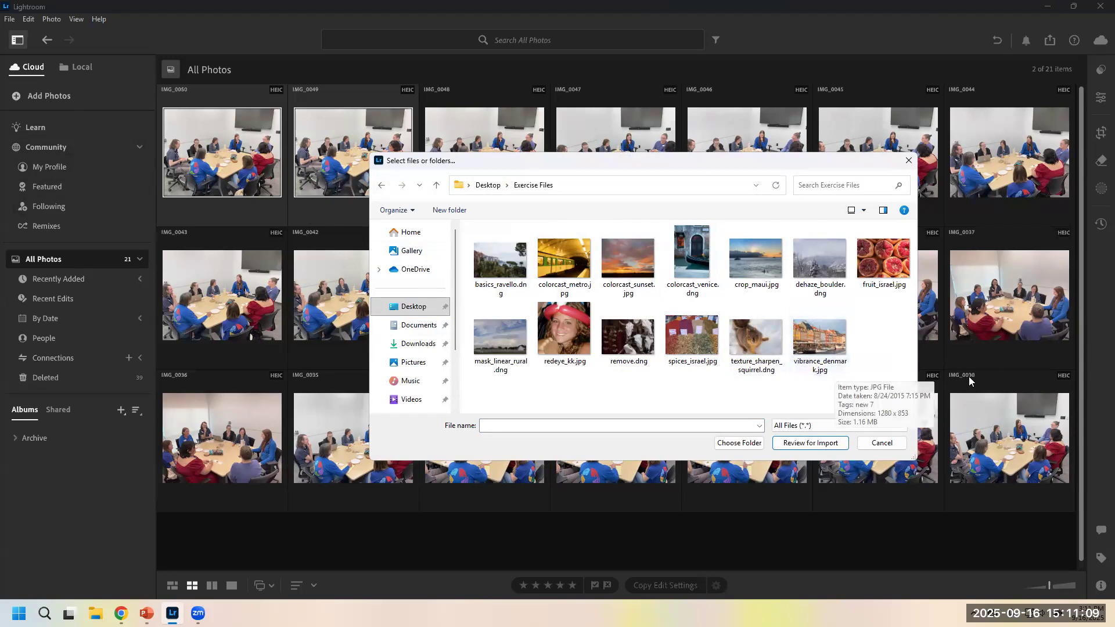
- Practise selecting the whole range of files from basics_ravello.dng through vibrance_denmark.jpg
left_click(498, 251)
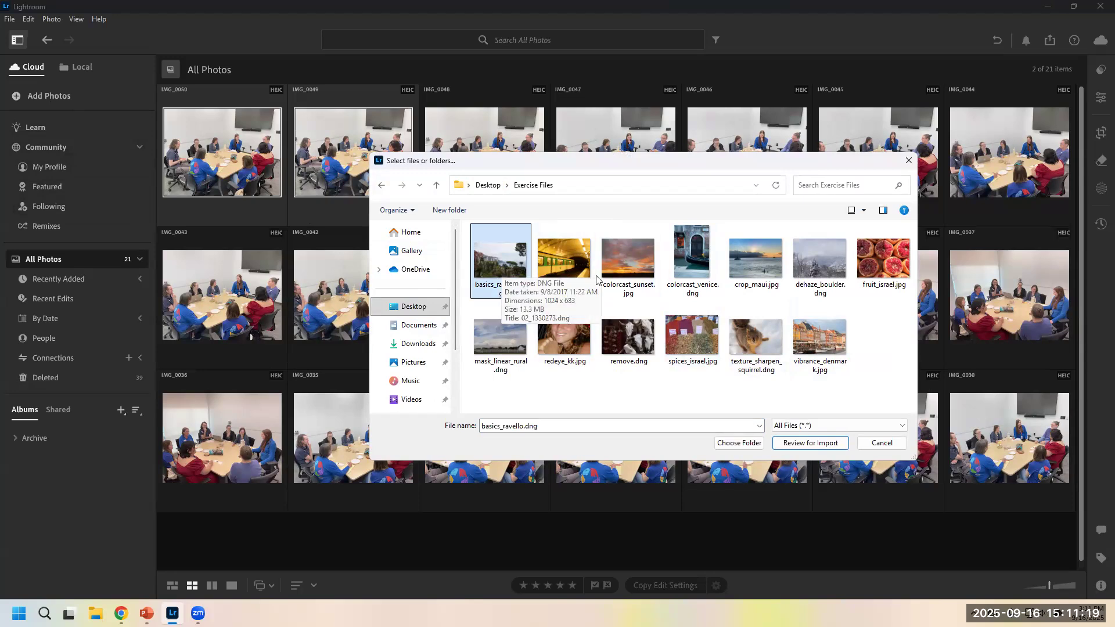
left_click(817, 345, "shift")
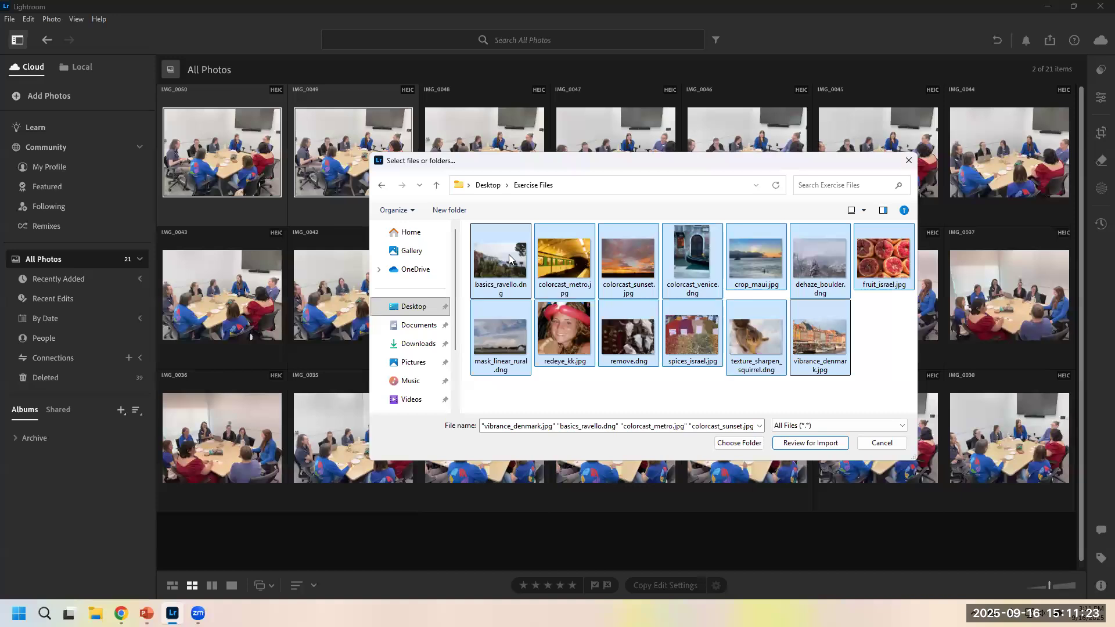
left_click(592, 398)
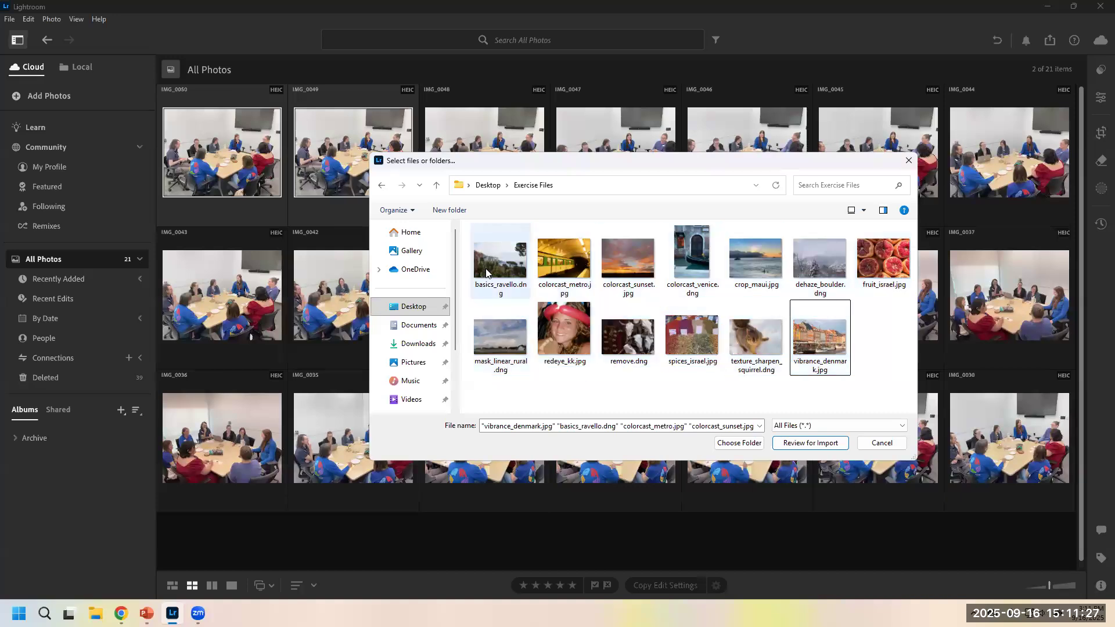
left_click(486, 273)
left_click(808, 359, "shift")
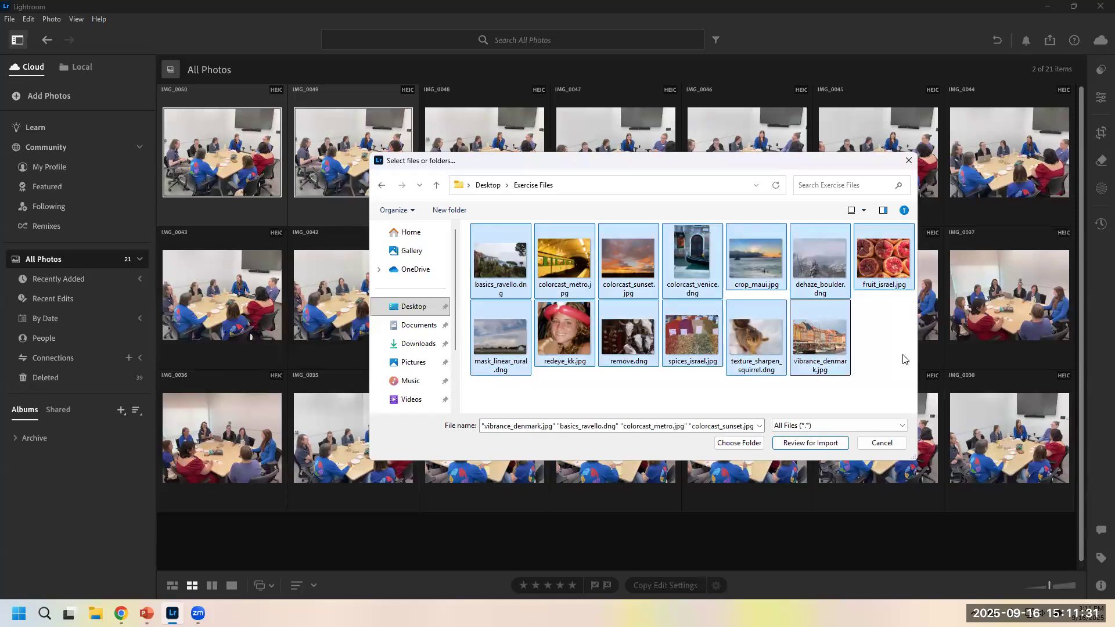
left_click_drag(892, 406, 598, 267)
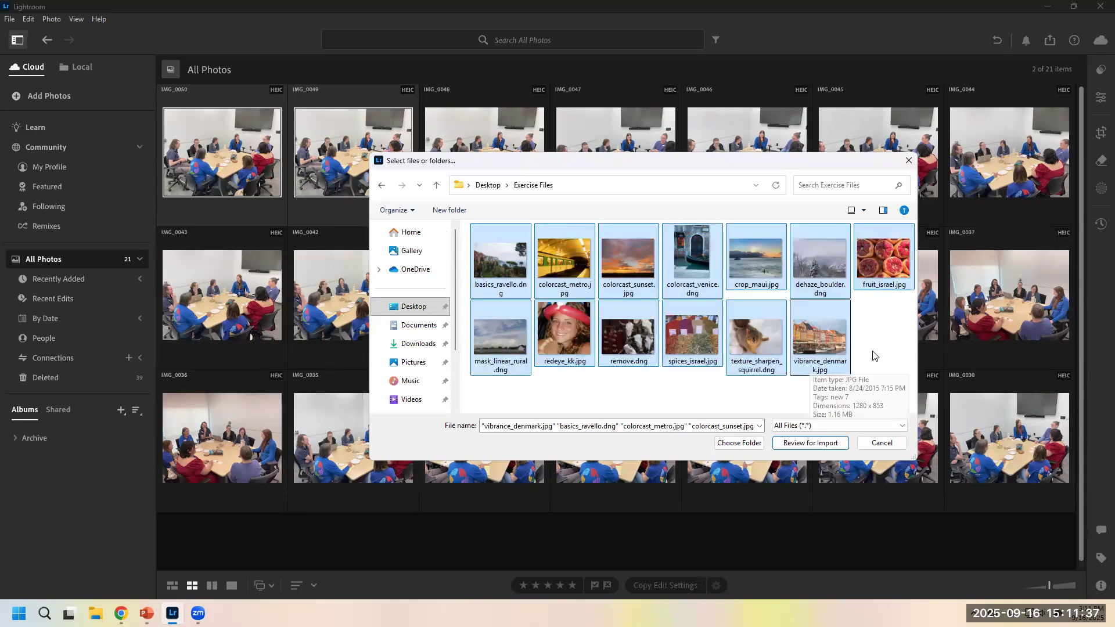
- Select only basics_ravello.dng, colorcast_metro.jpg, spices_israel.jpg, dehaze_boulder.dng and fruit_israel.jpg, and clear that selection again
left_click(521, 258)
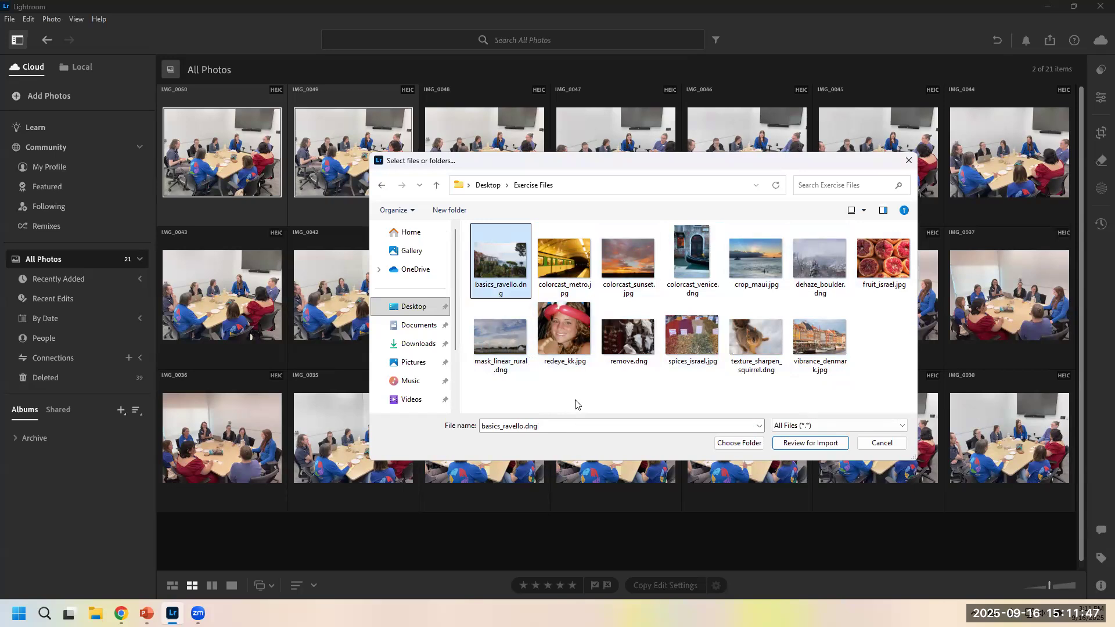
key("shift+Right")
left_click(707, 354, "ctrl")
left_click(800, 273, "ctrl")
left_click(871, 275, "ctrl")
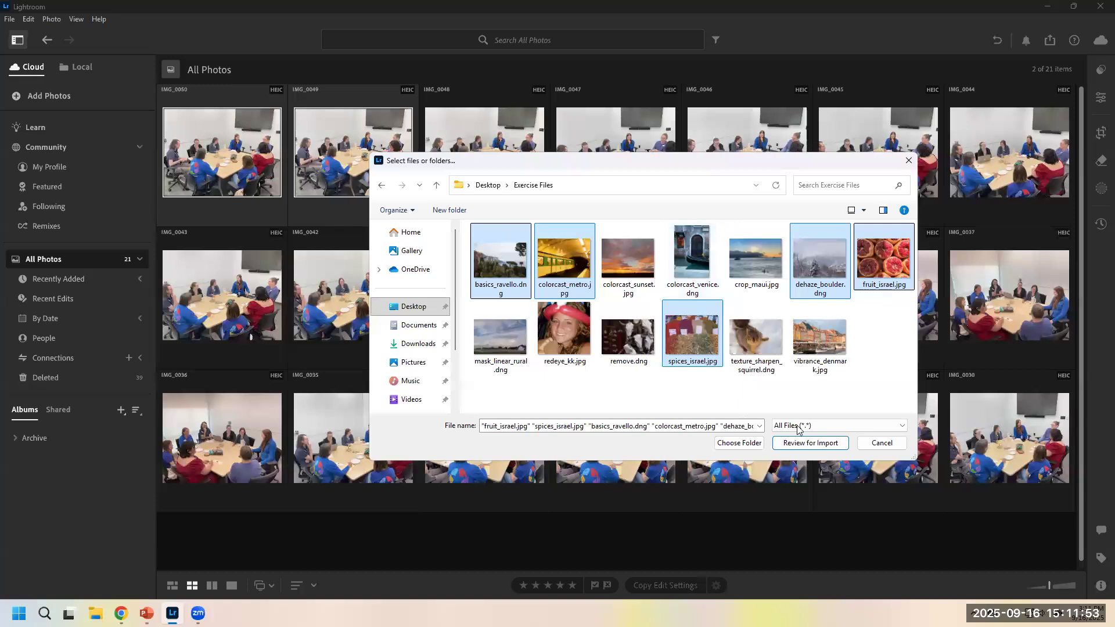
left_click(898, 405)
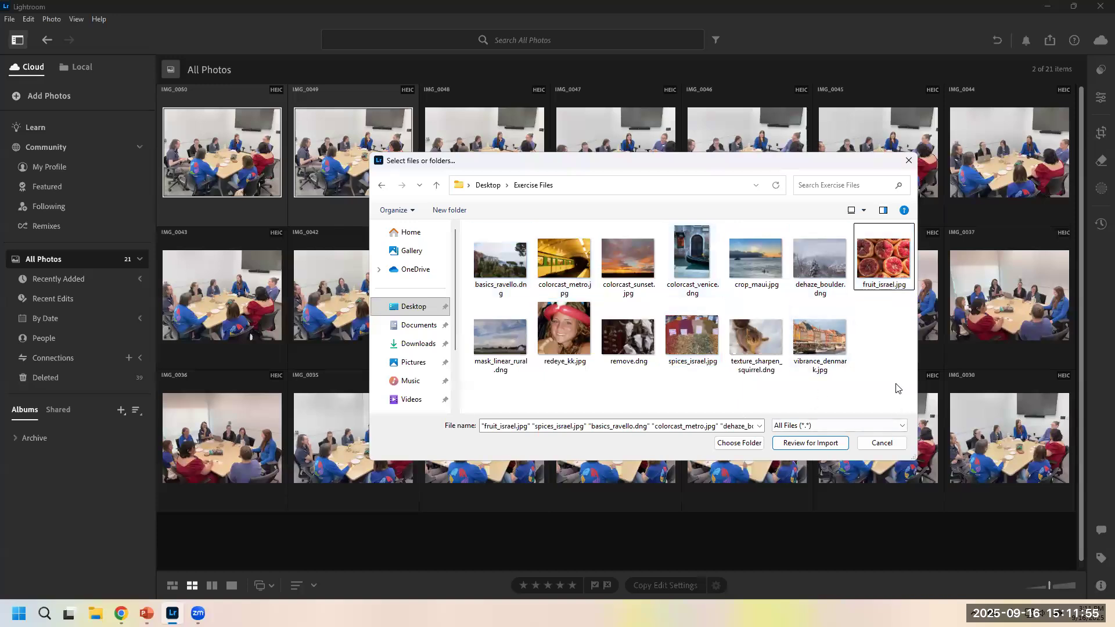
- Select every file in Exercise Files for import review, keep crop_maui.jpg included, and add all 13 photos without an album
left_click_drag(466, 226, 891, 401)
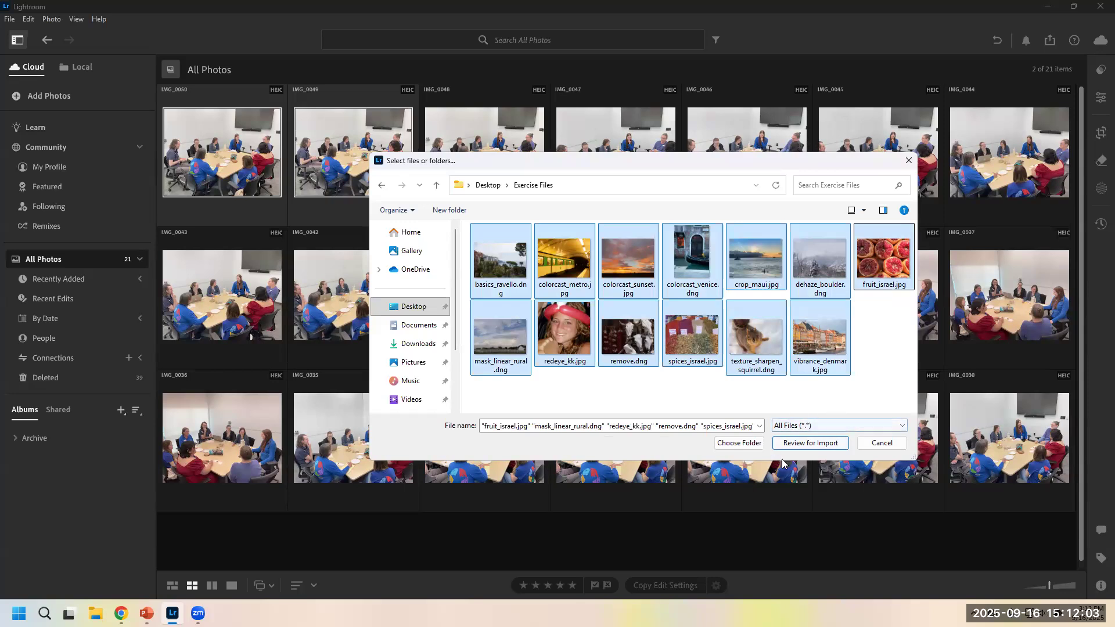
left_click(815, 444)
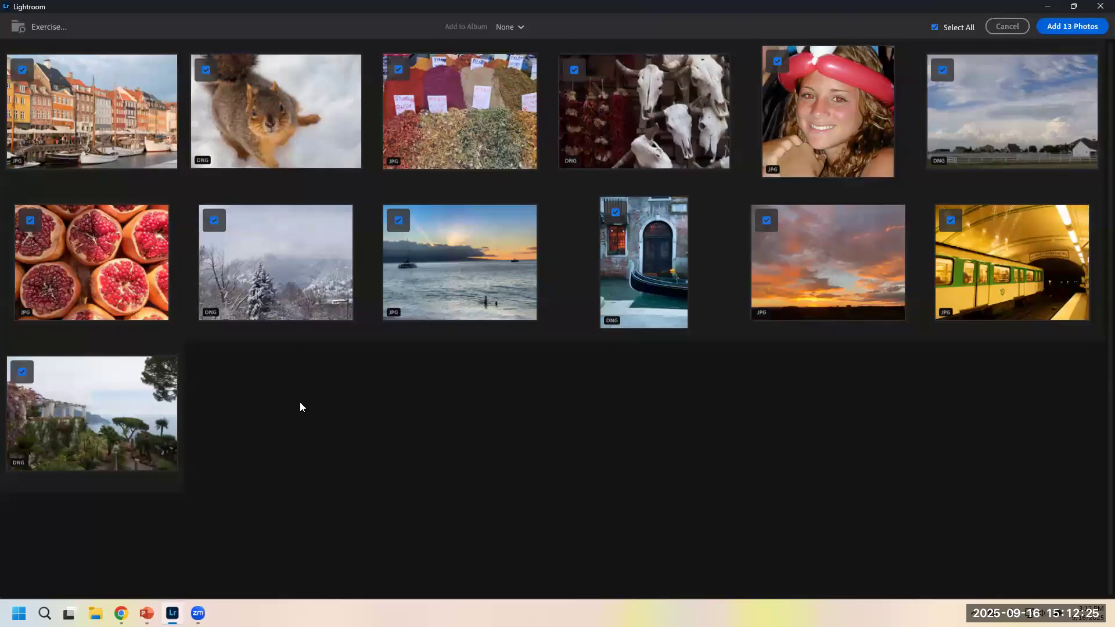
left_click(398, 222)
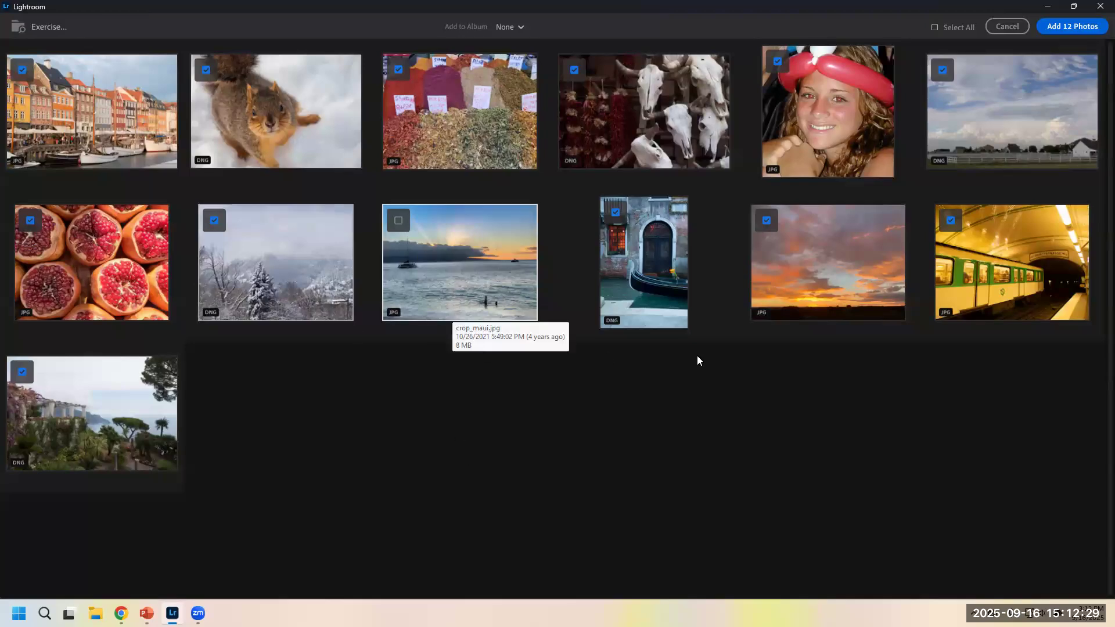
left_click(399, 221)
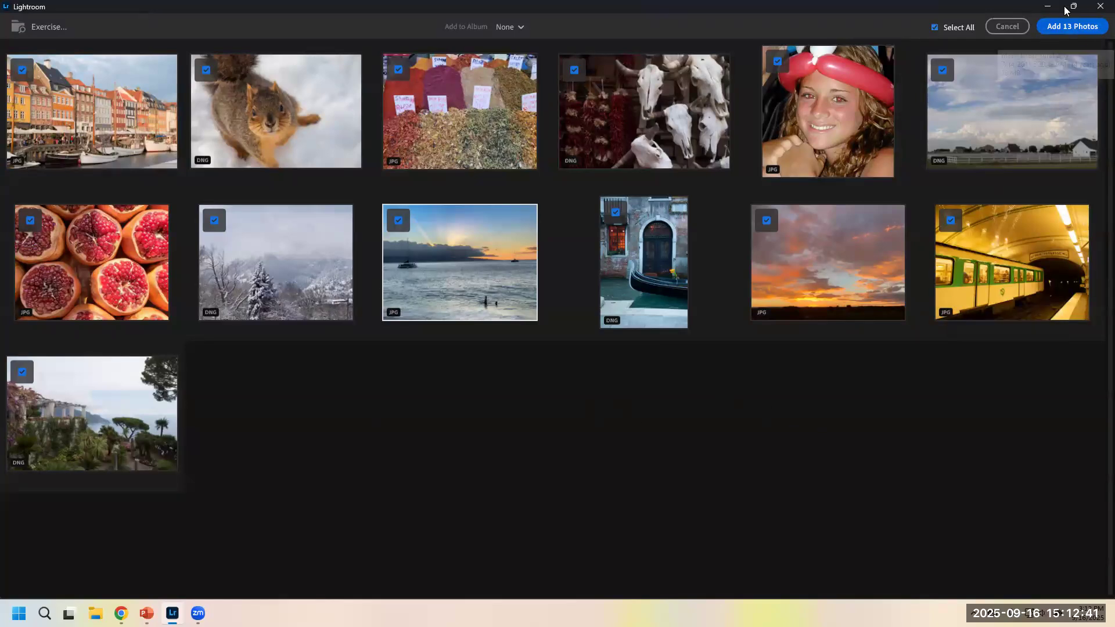
left_click(1064, 25)
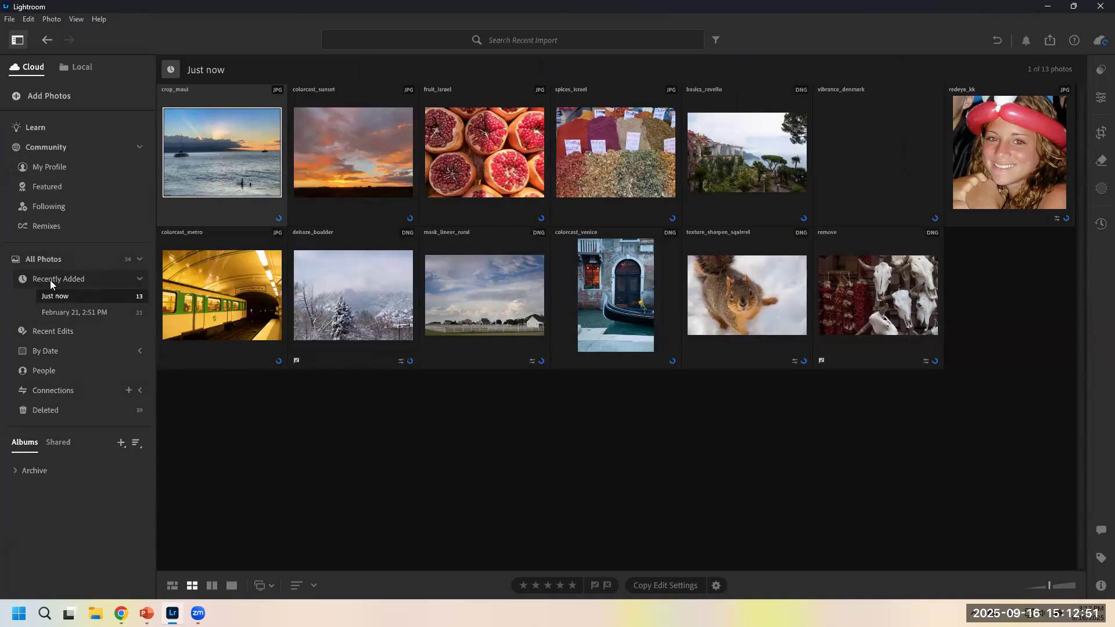
- View the photos from the February 21, 2:51 PM import and return to the newest import
left_click(101, 311)
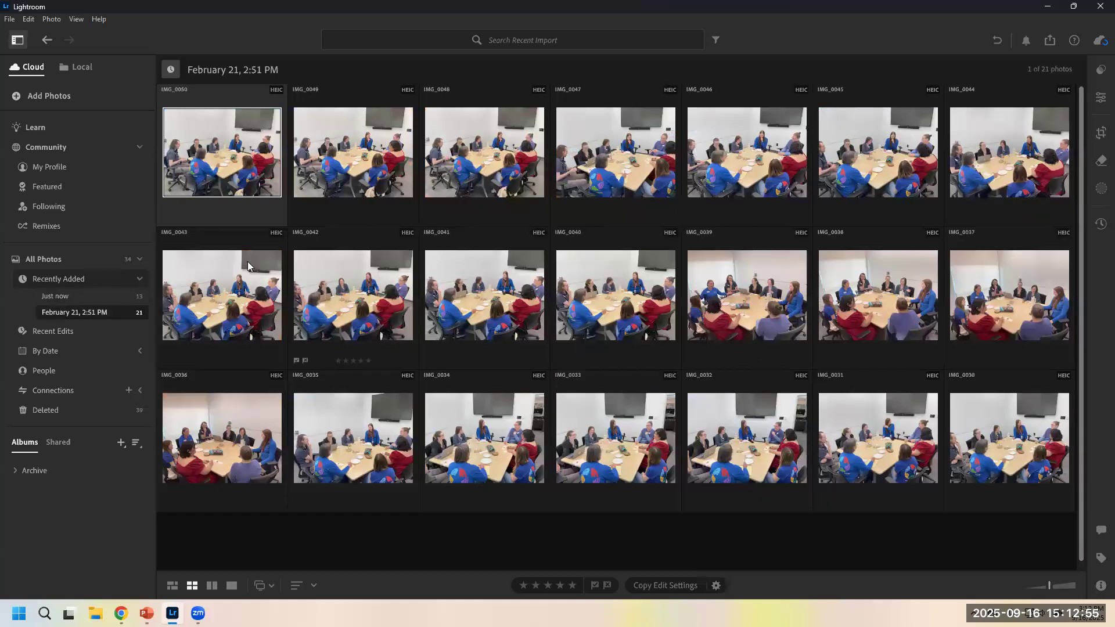
left_click(58, 296)
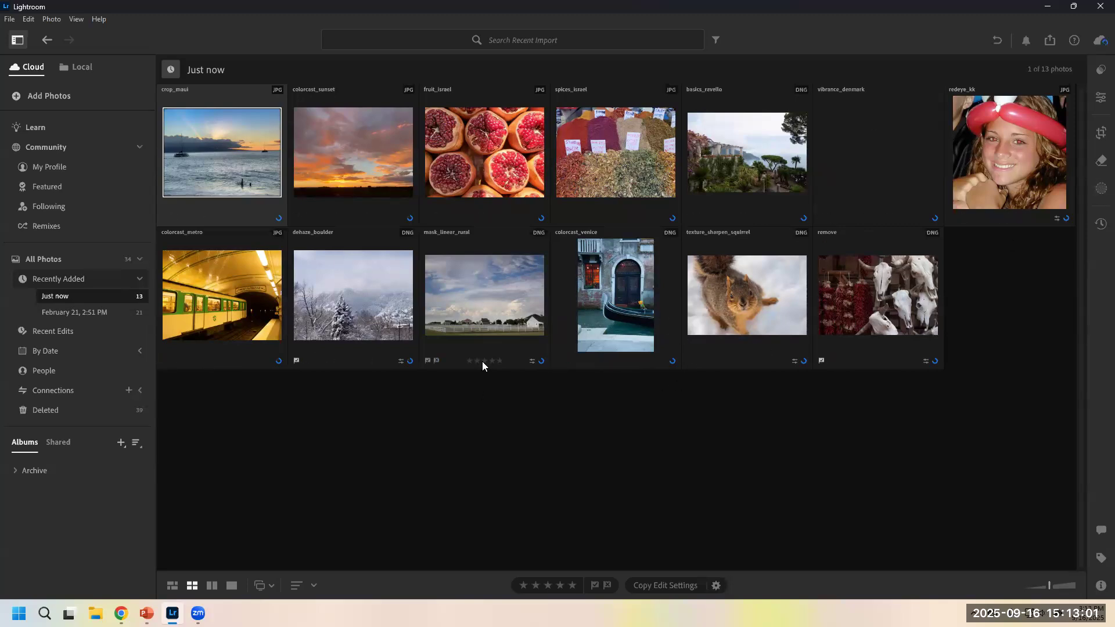
- Delete the vibrance_denmark photo from the newest import and confirm its removal
left_click(898, 127)
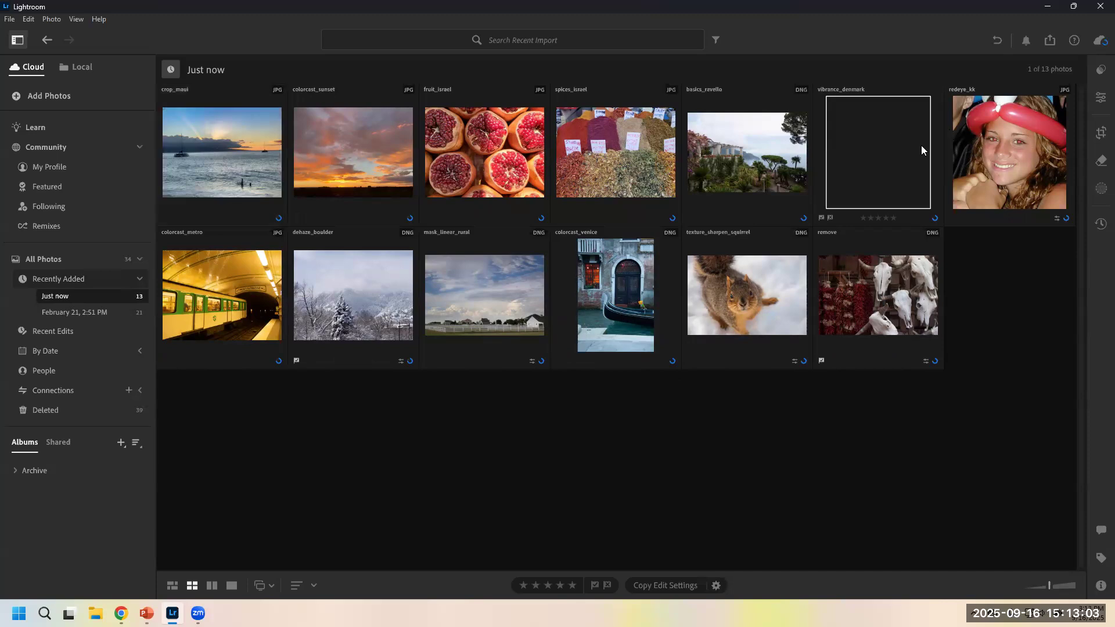
right_click(921, 146)
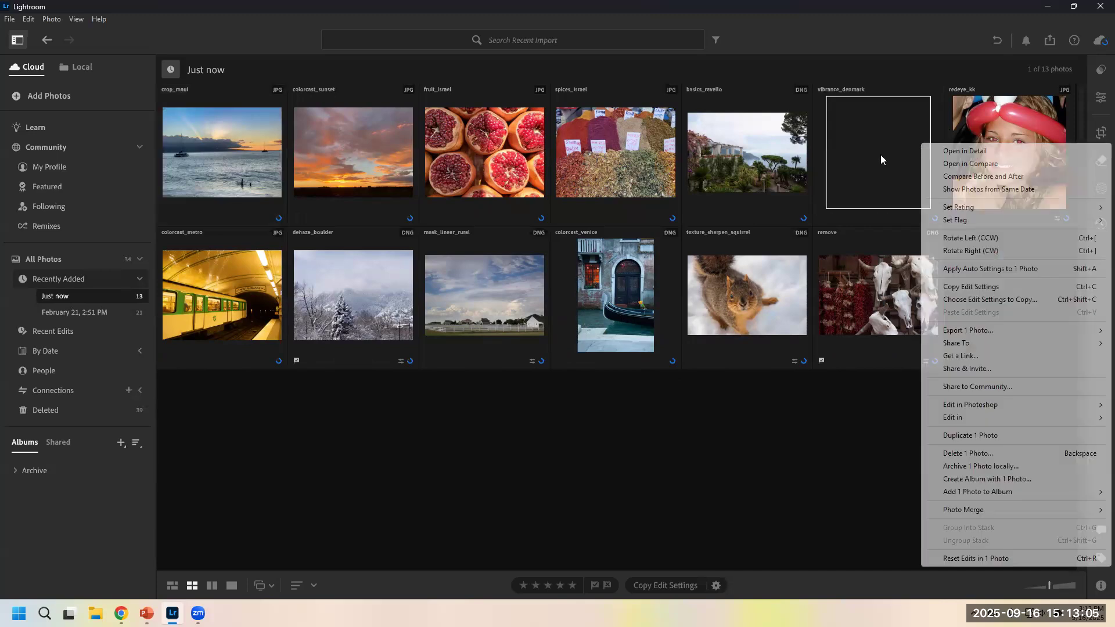
left_click(940, 457)
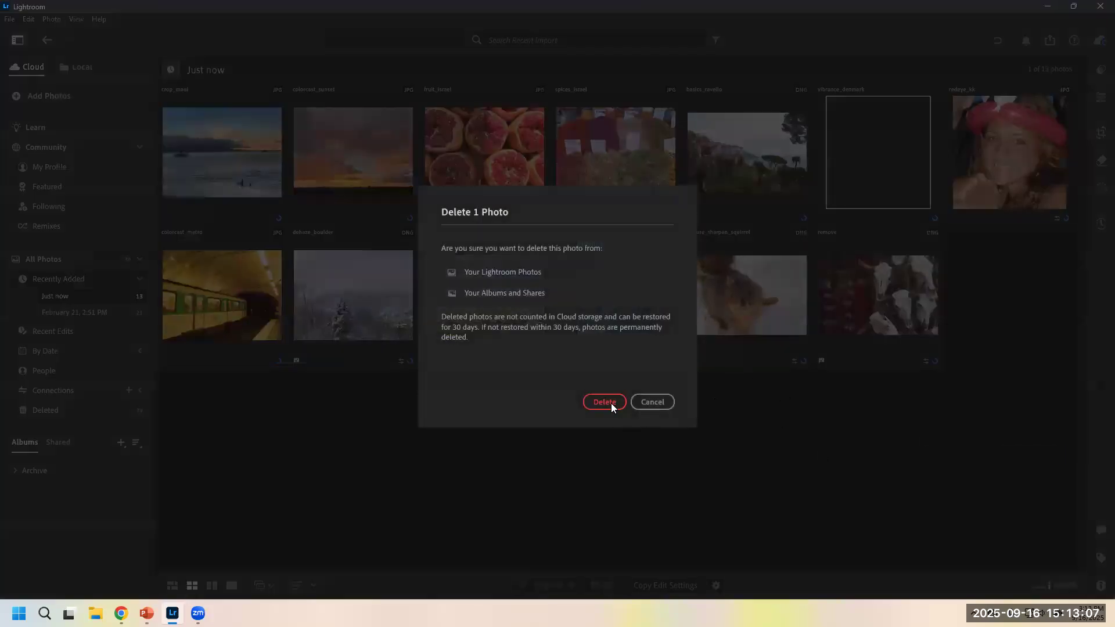
left_click(611, 402)
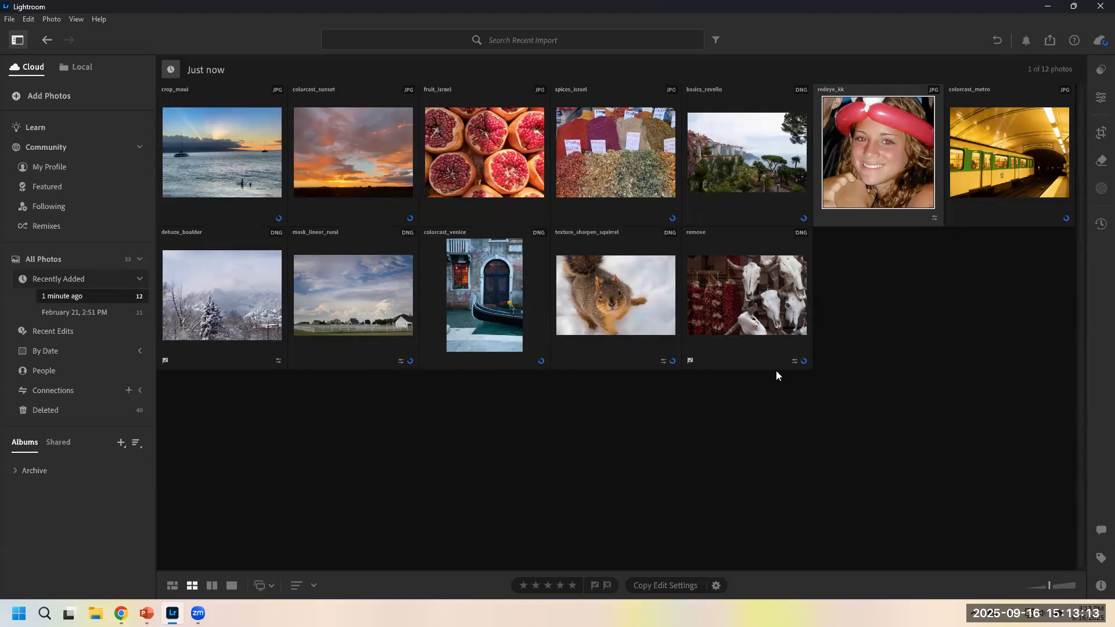
- Look through the February 21, 2:51 PM import once more and go back to the newest import
right_click(756, 187)
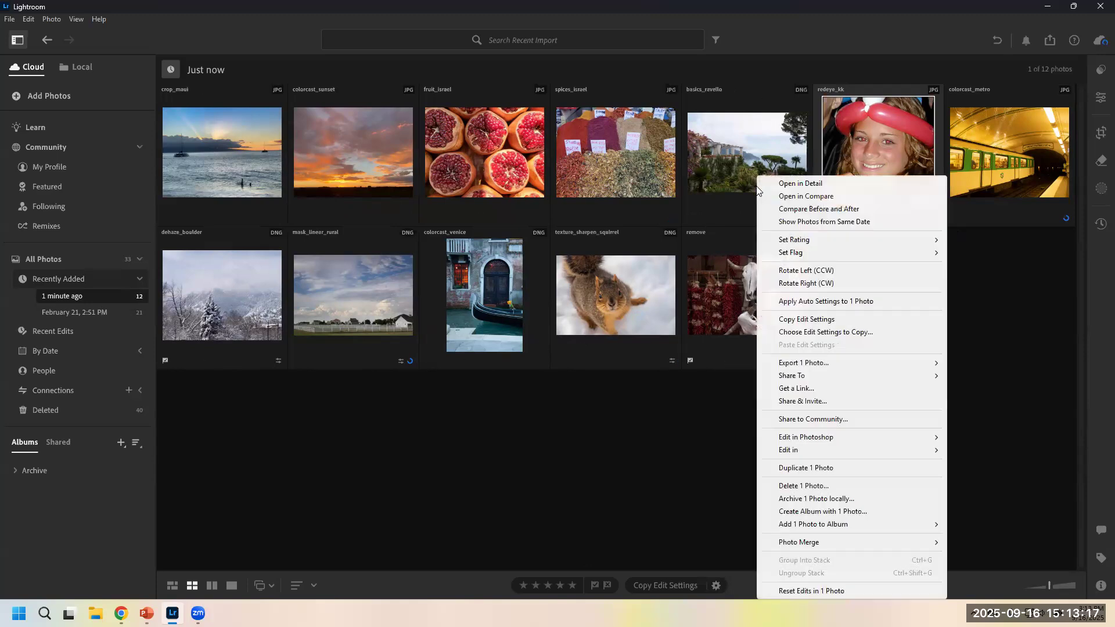
left_click(667, 438)
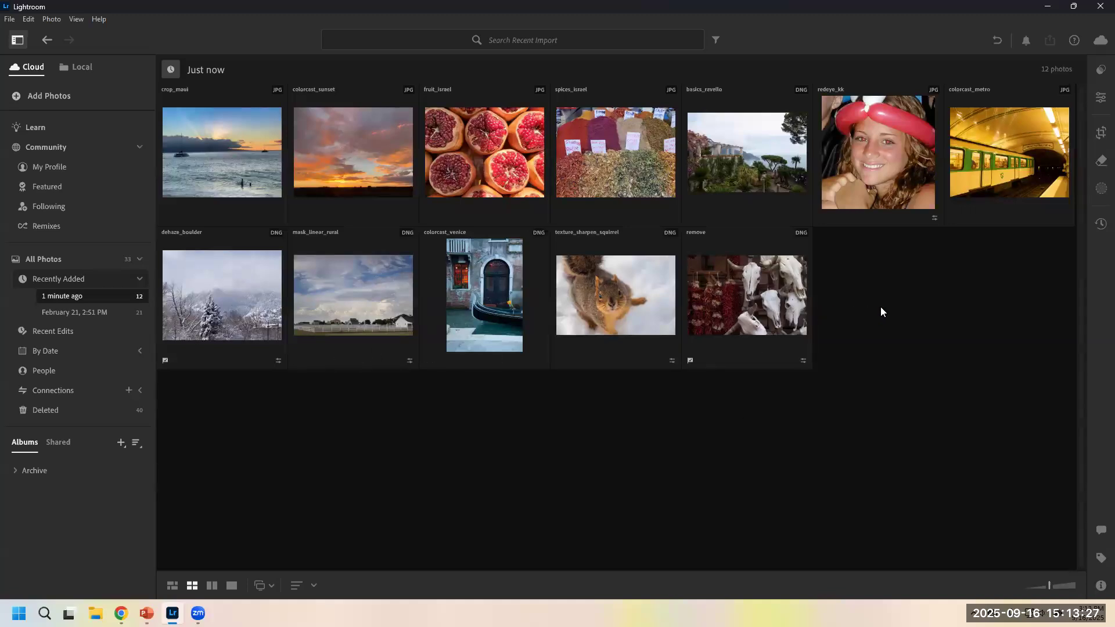
left_click(126, 312)
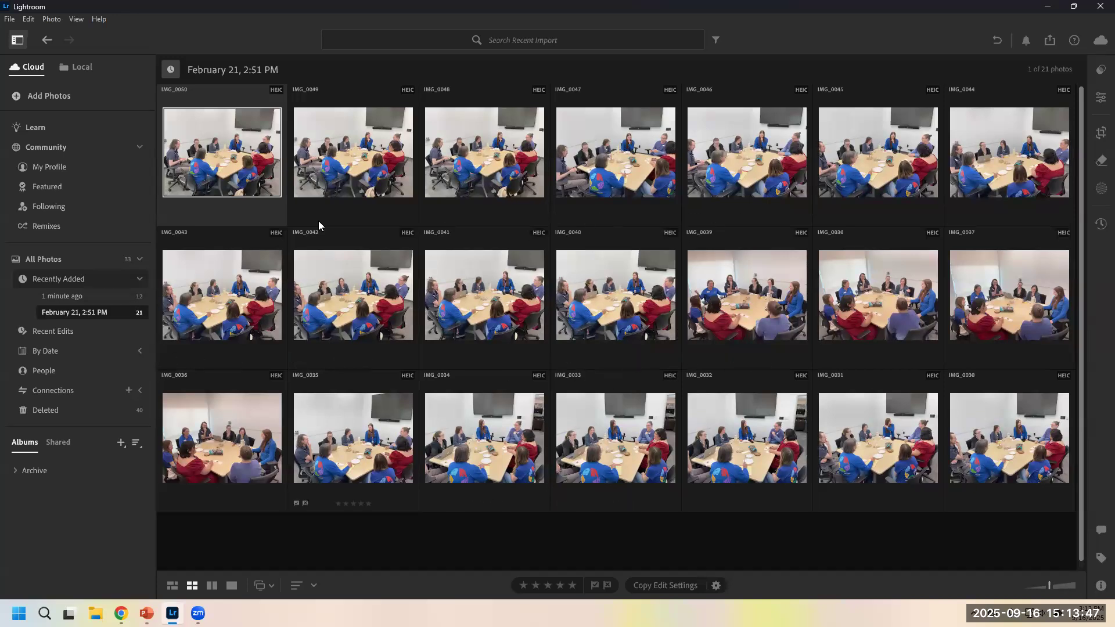
left_click(133, 297)
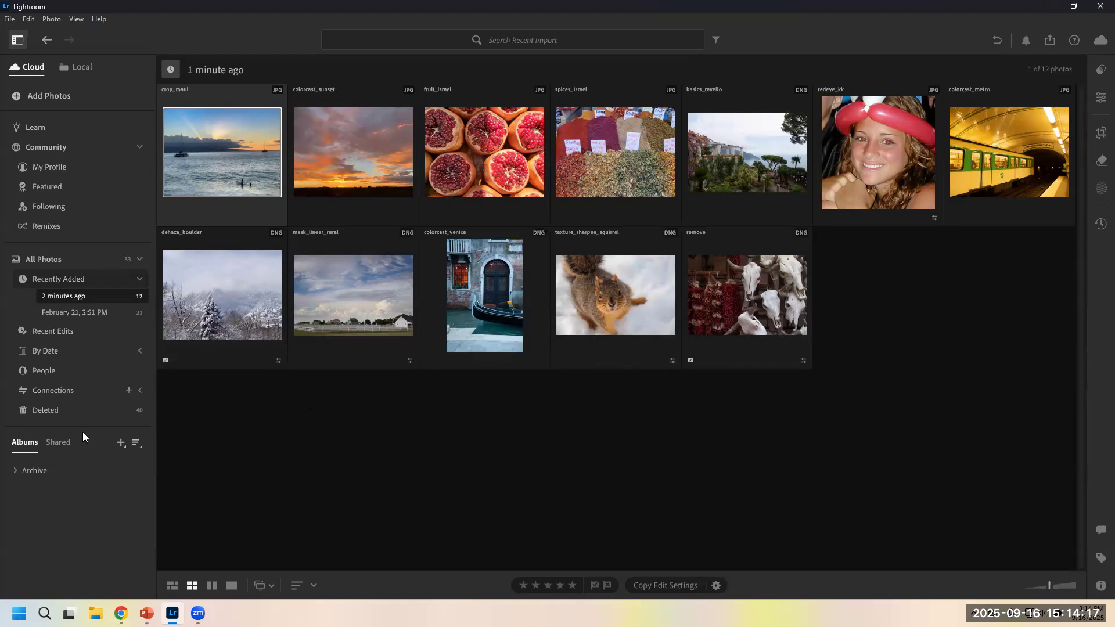
left_click(121, 444)
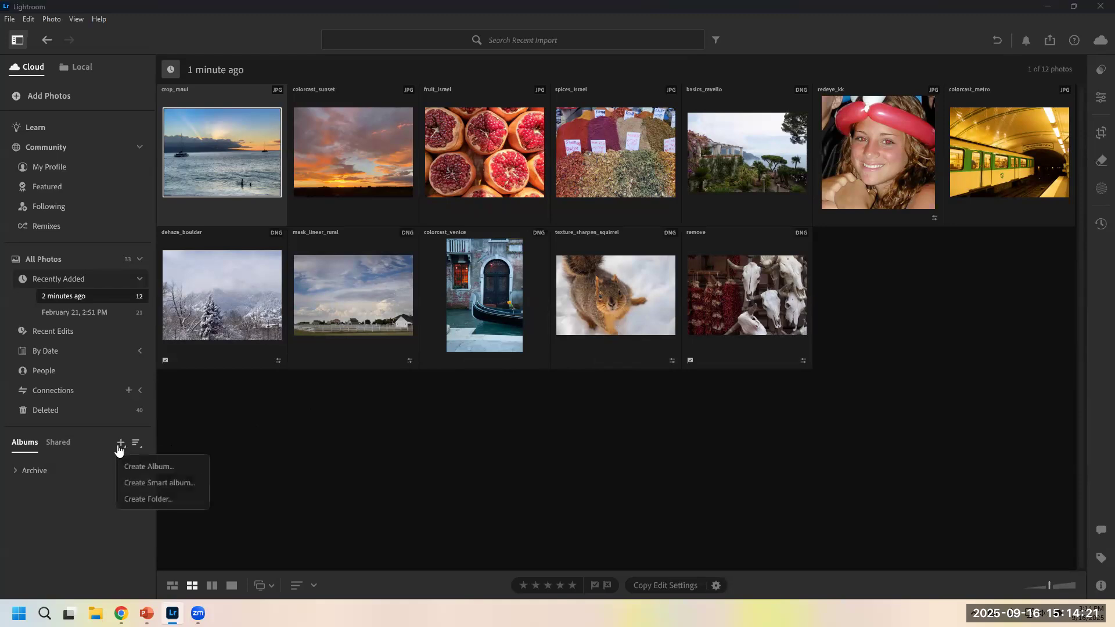
left_click(117, 431)
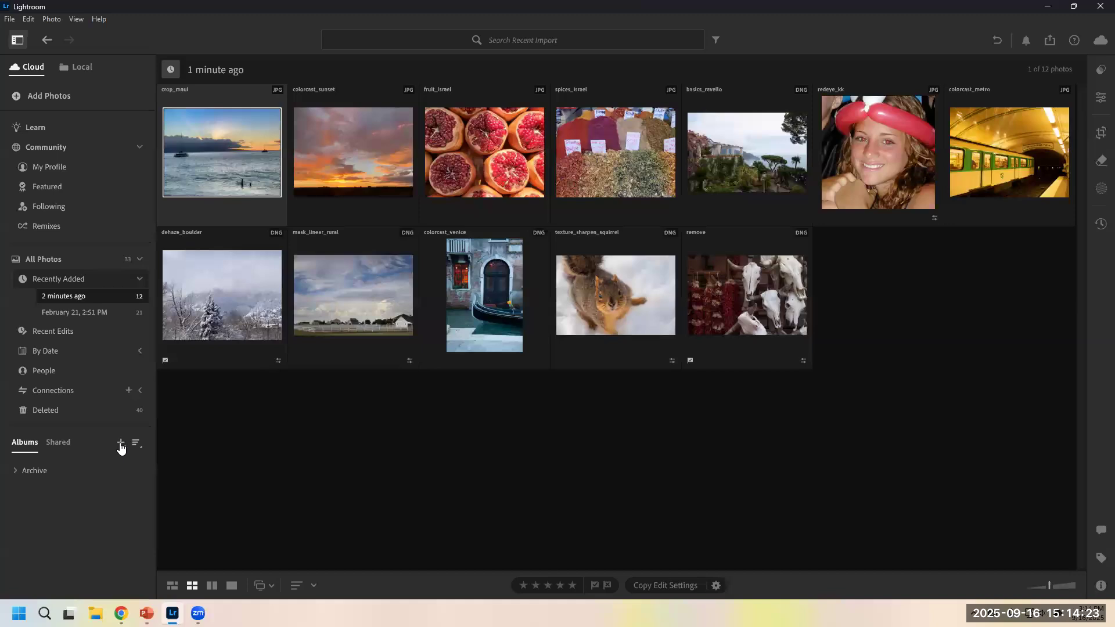
left_click(121, 443)
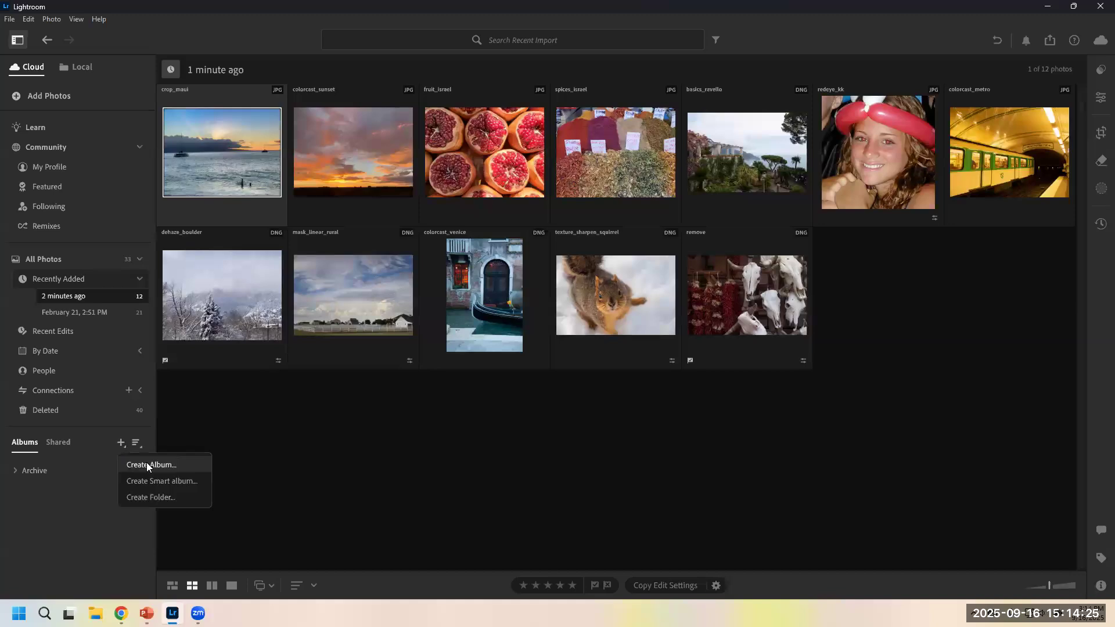
left_click(148, 465)
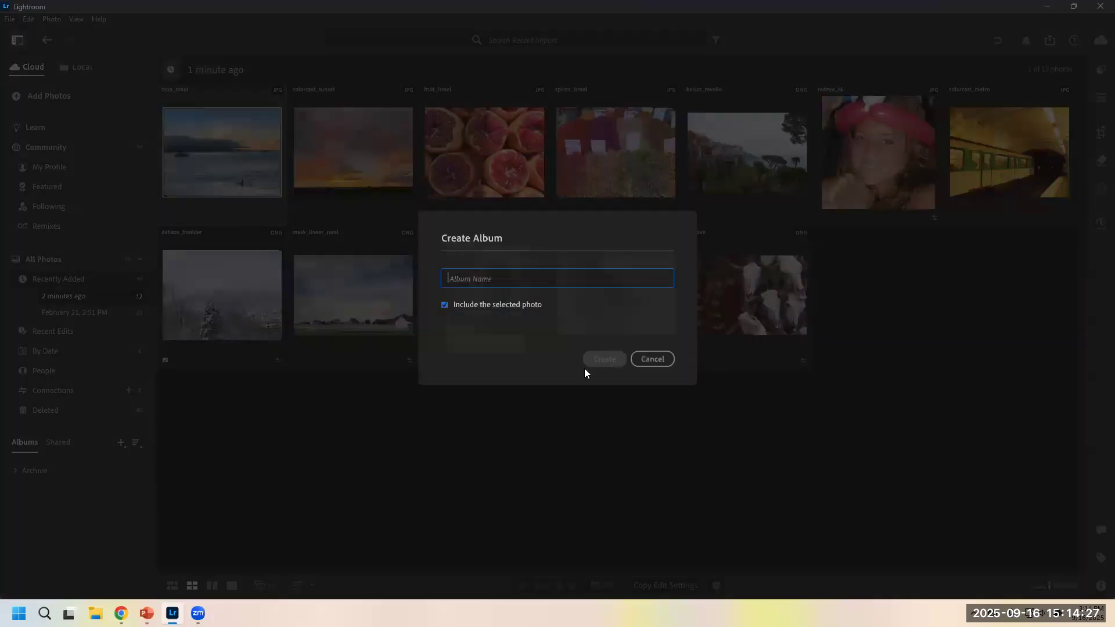
left_click(654, 359)
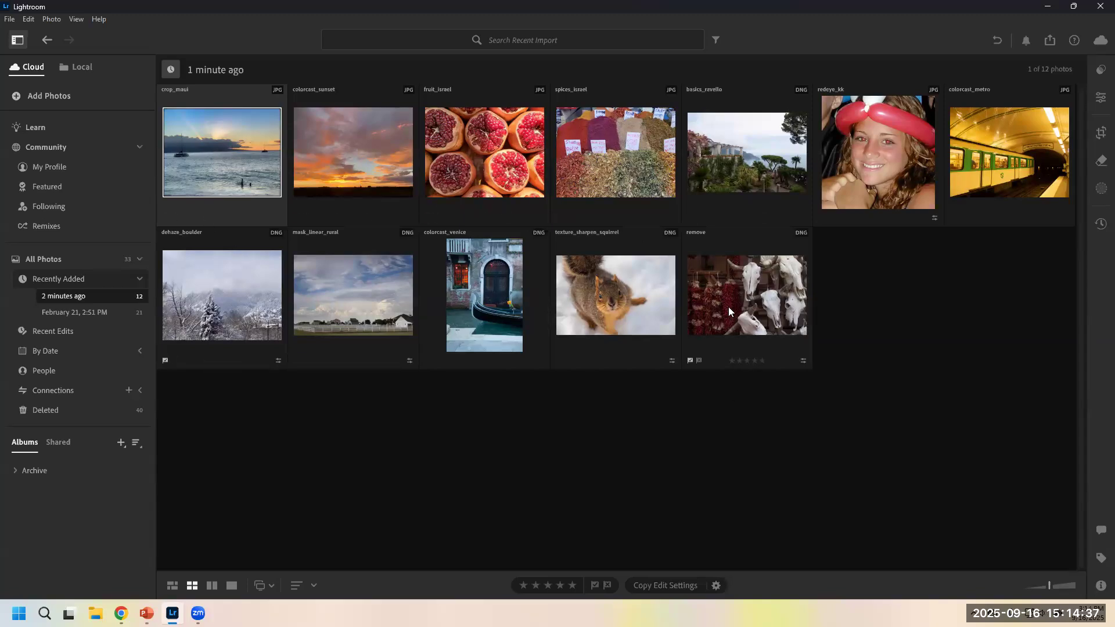
- Select all photos in the newest import, create an album named Lightroom Basics that includes them, and open the album
key("ctrl+a")
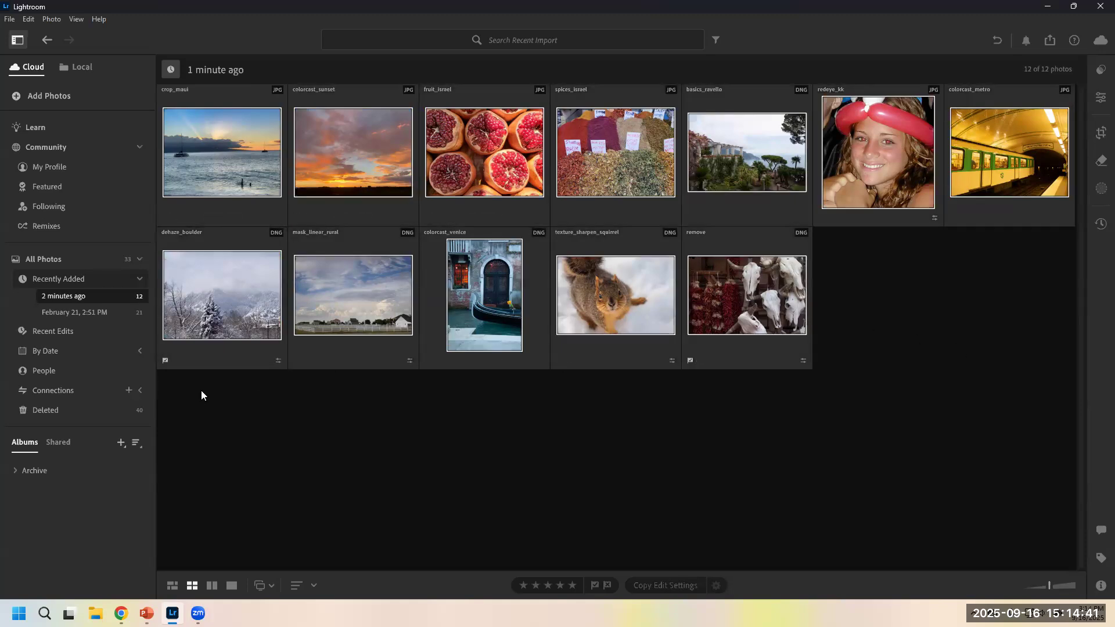
left_click(121, 443)
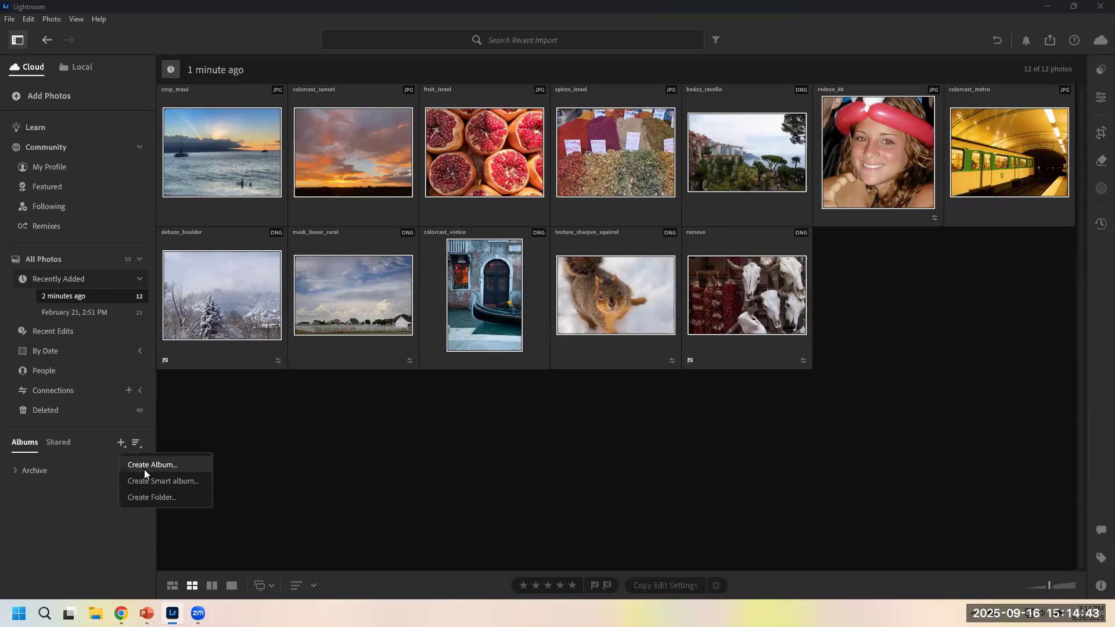
left_click(144, 465)
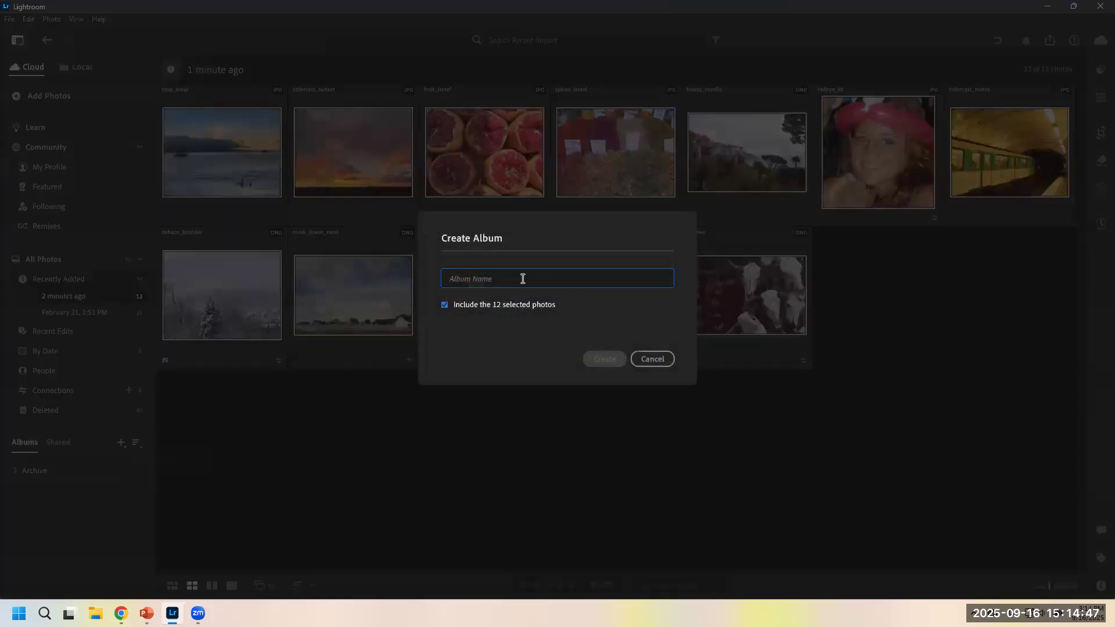
type("Lightroom Bas")
type("ics")
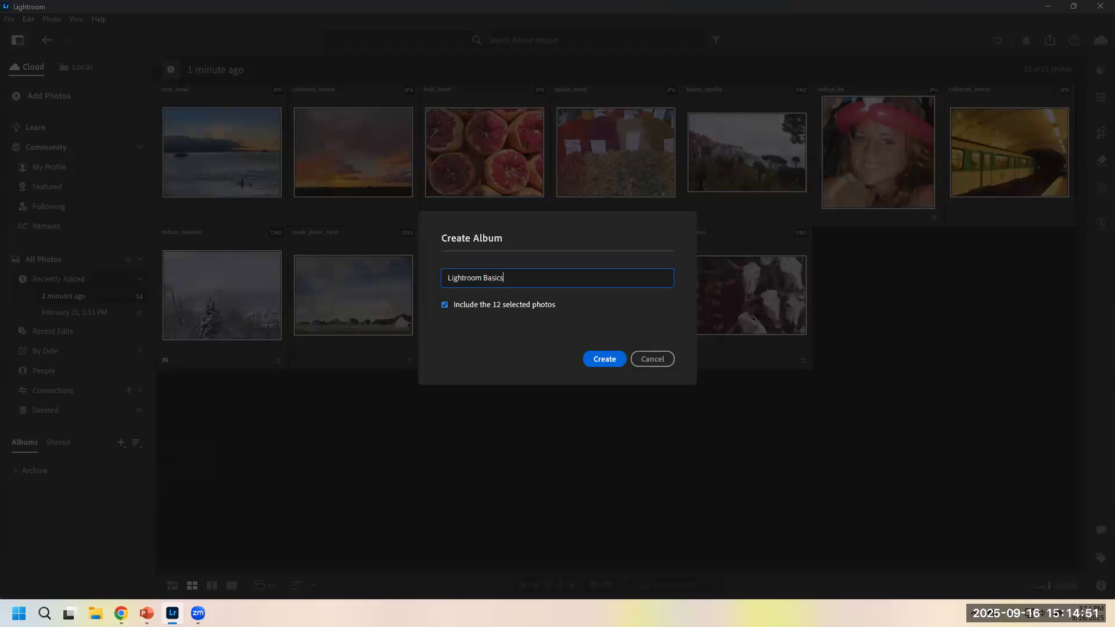
left_click(602, 362)
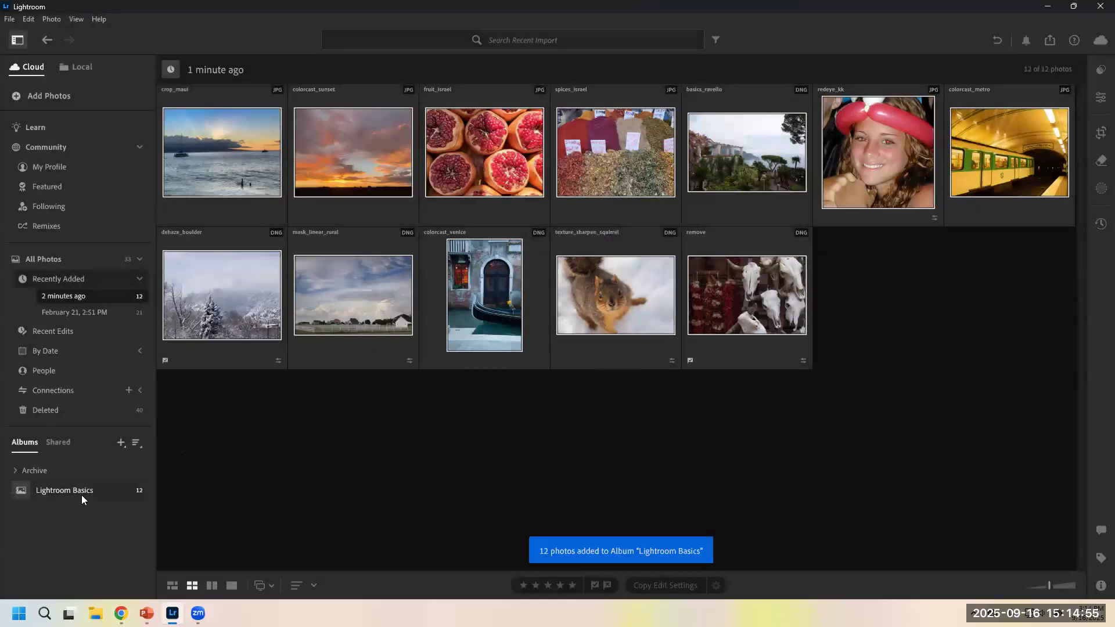
left_click(81, 494)
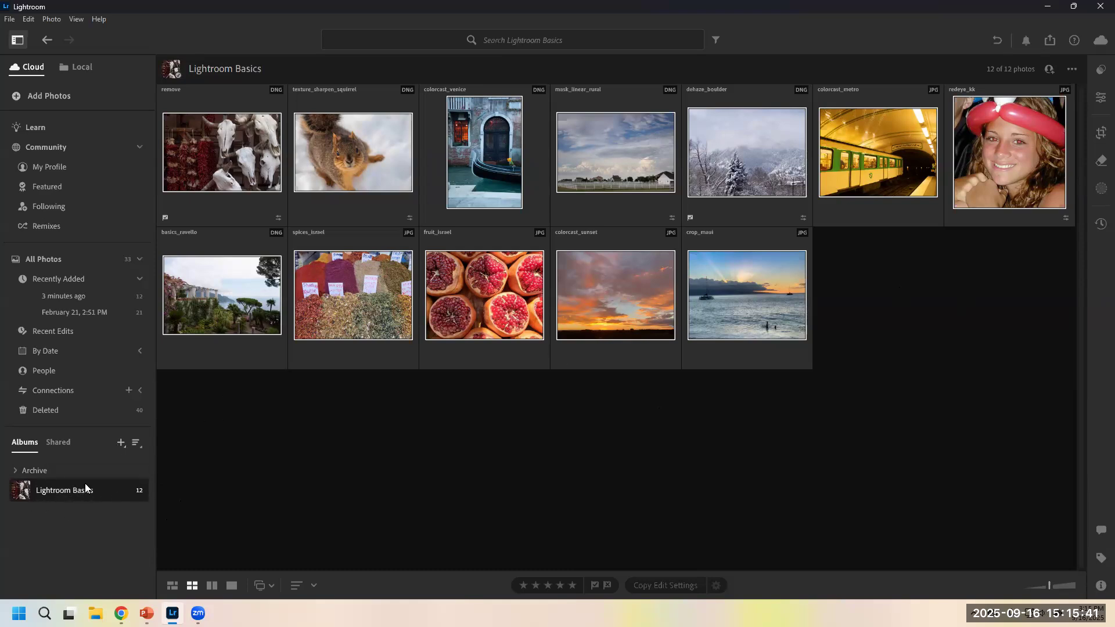
left_click(120, 445)
left_click(39, 492)
left_click(120, 446)
left_click(413, 413)
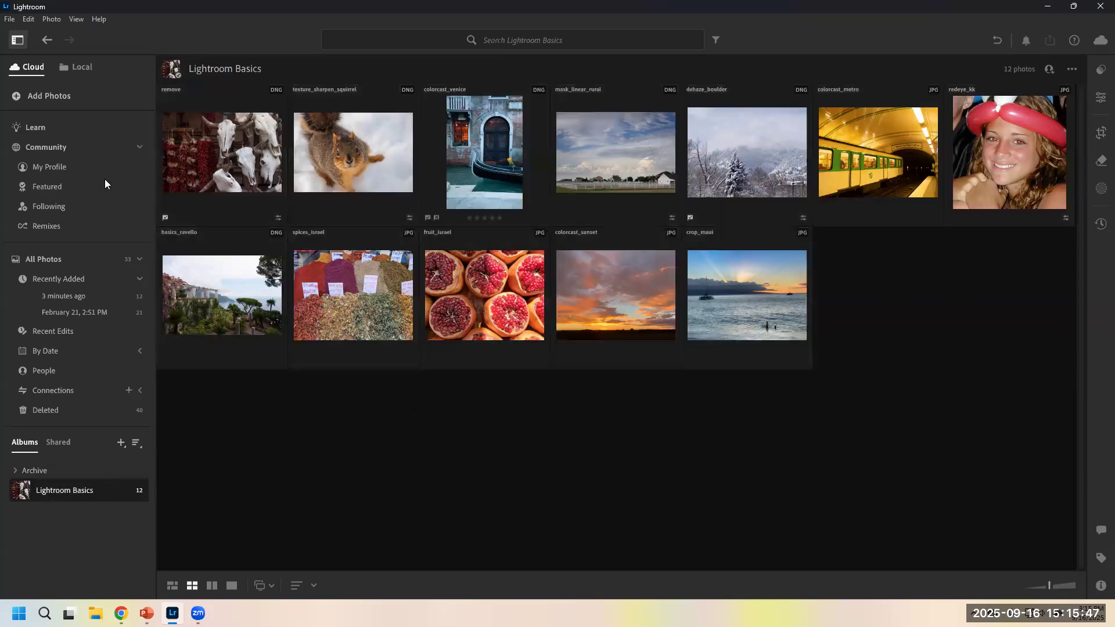
- Create a folder named Class among the albums
left_click(121, 443)
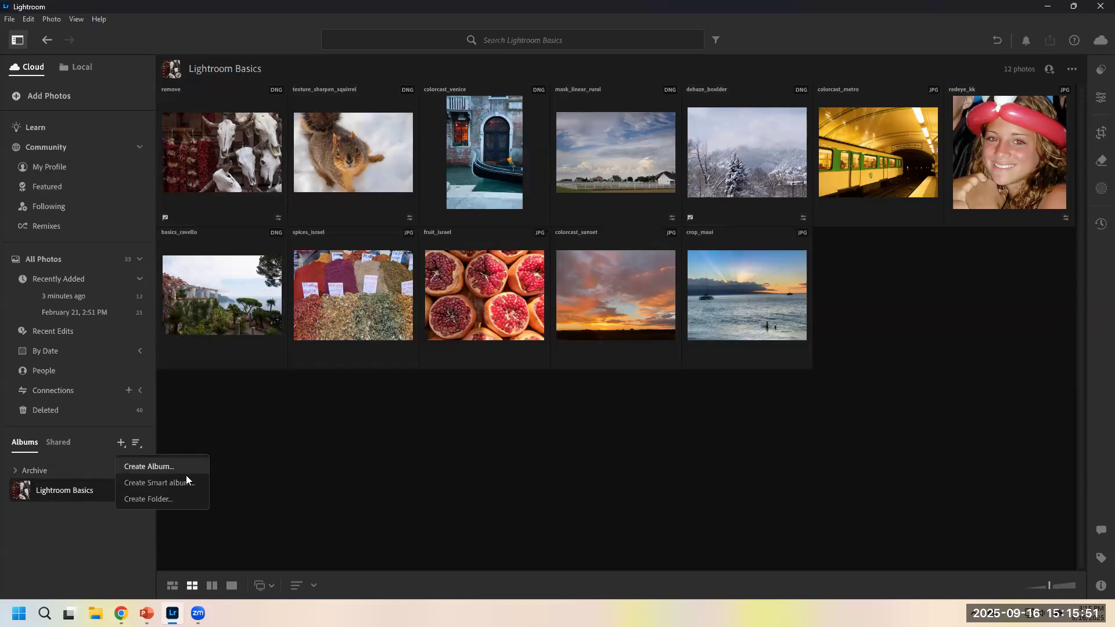
left_click(177, 499)
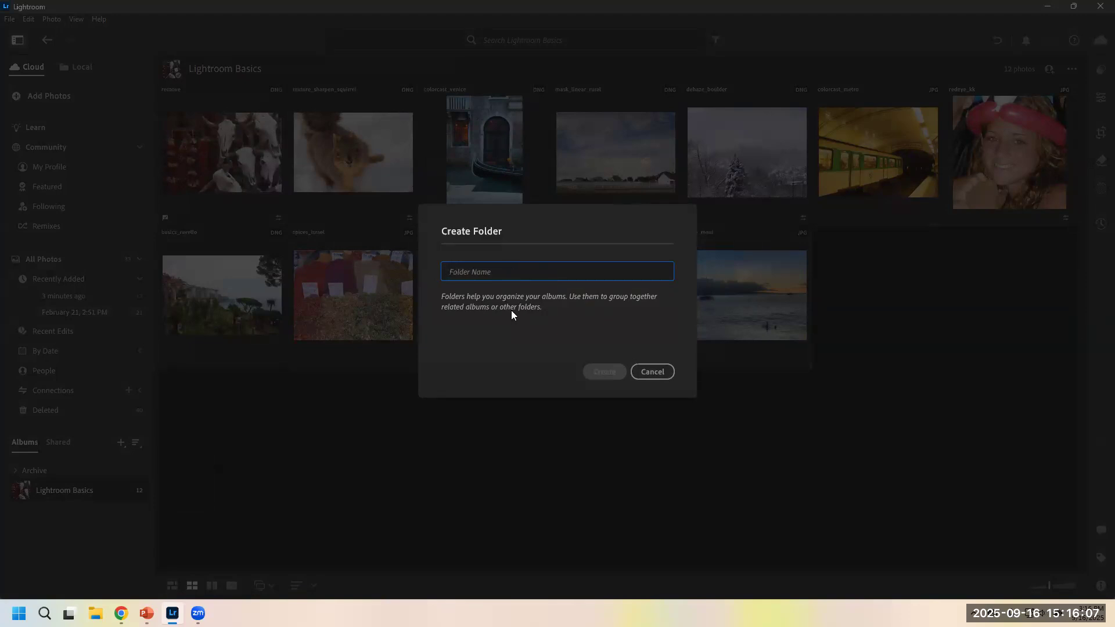
type("Class")
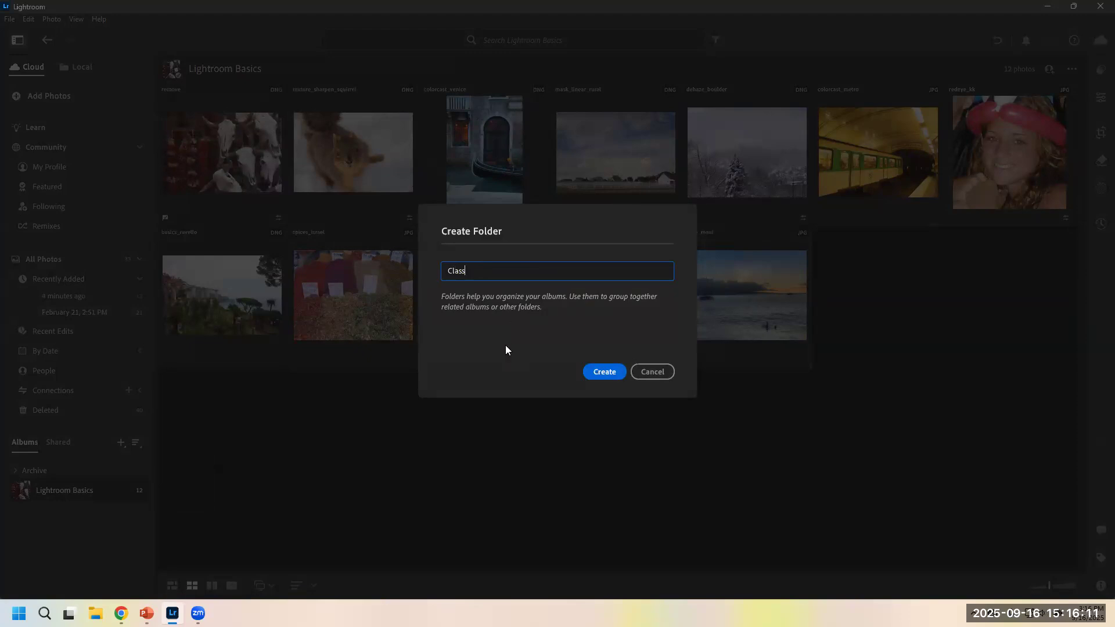
left_click(620, 373)
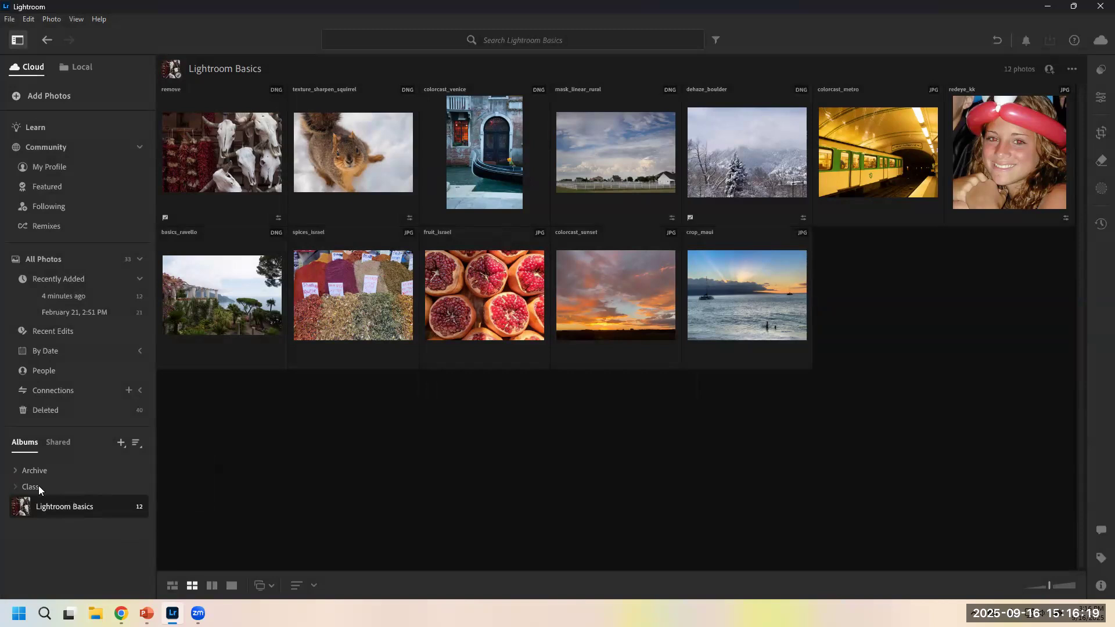
- Create a folder named 2025 inside the Class folder
left_click(38, 486)
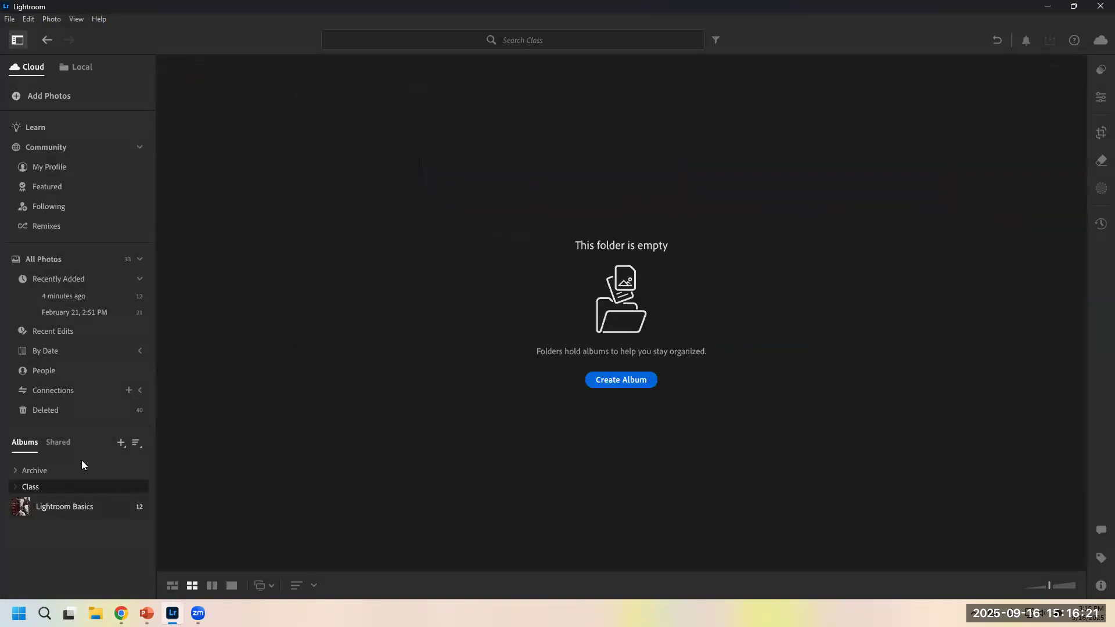
left_click(122, 442)
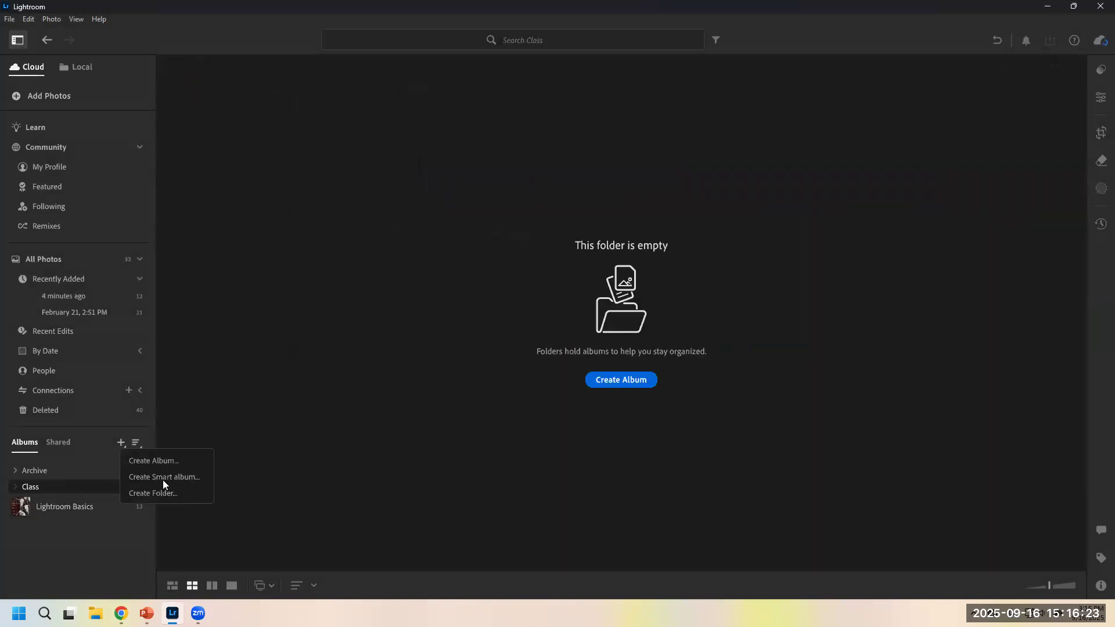
left_click(165, 491)
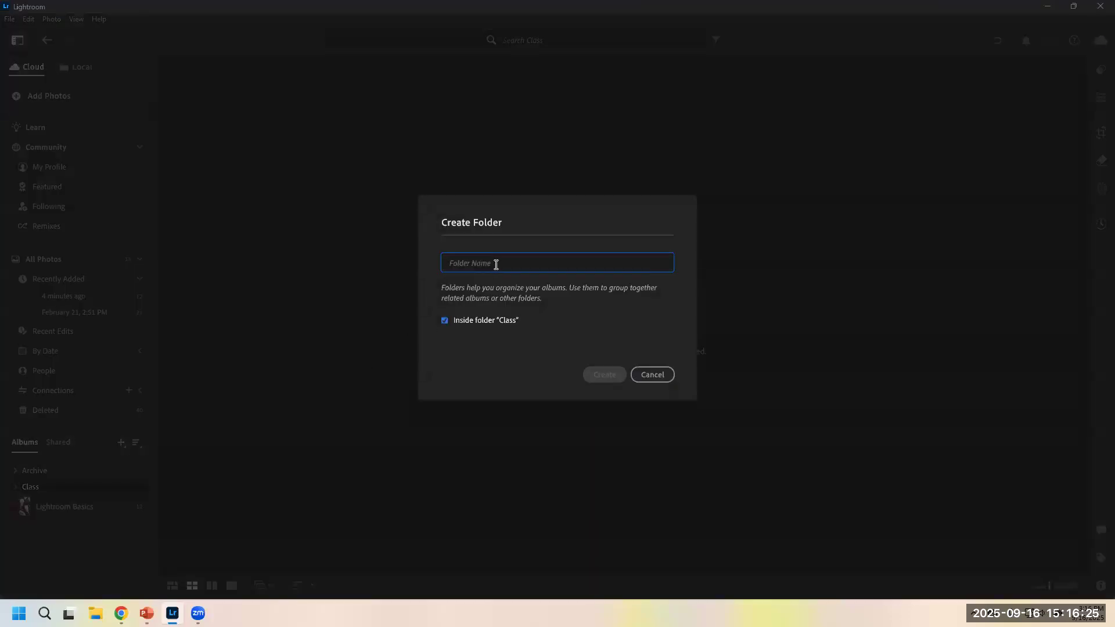
type("2025")
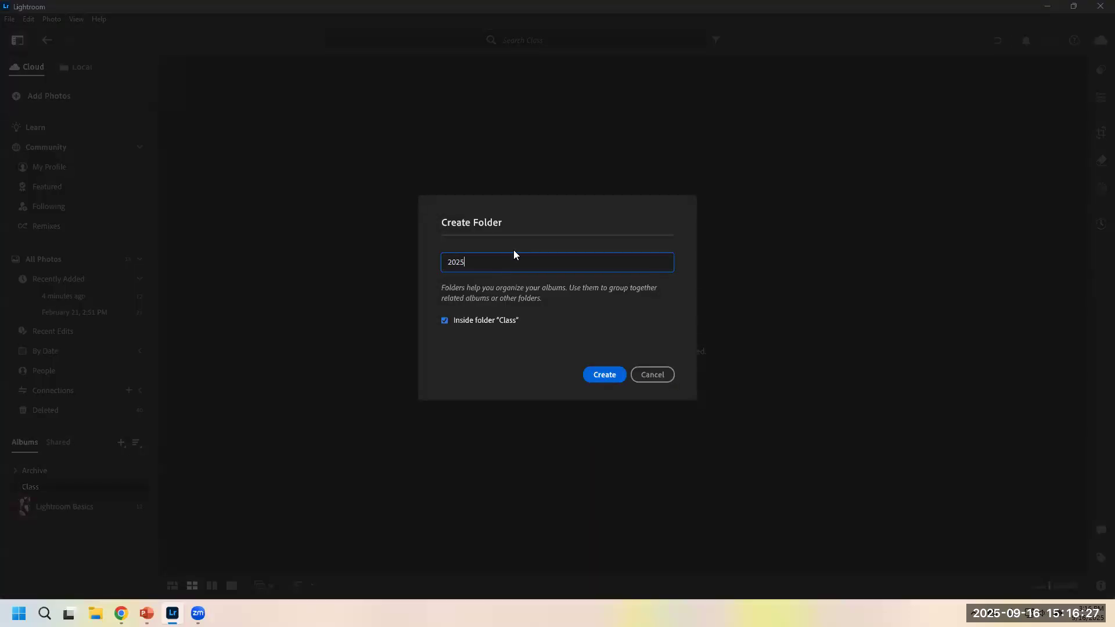
left_click(604, 374)
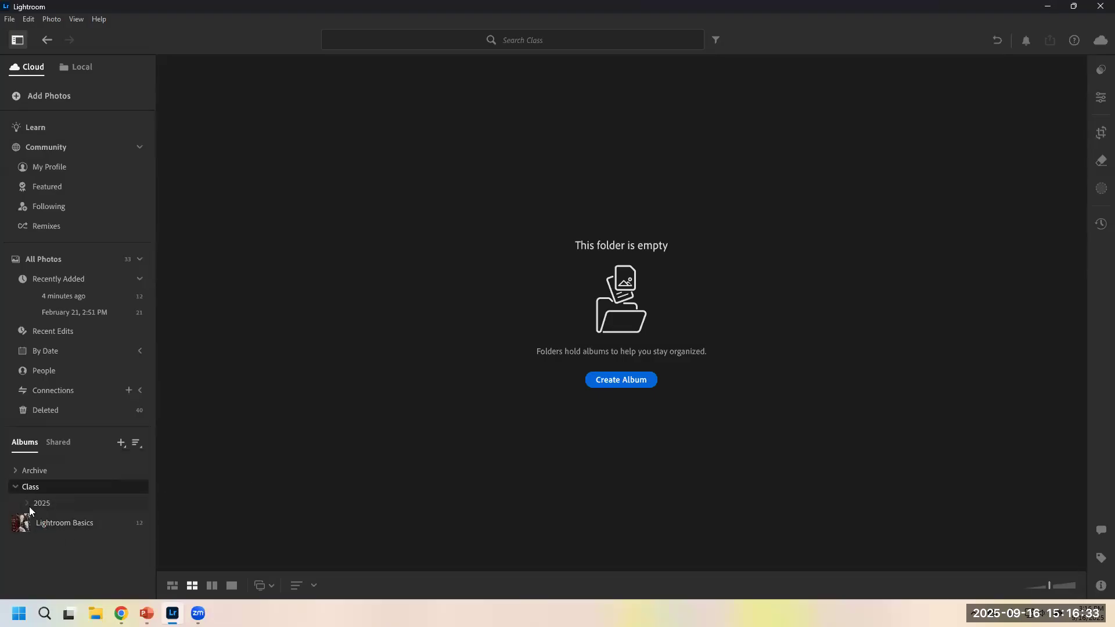
- Open the Lightroom Basics album, view colorcast_sunset in detail, and browse backwards photo by photo to mask_linear_rural
left_click(137, 526)
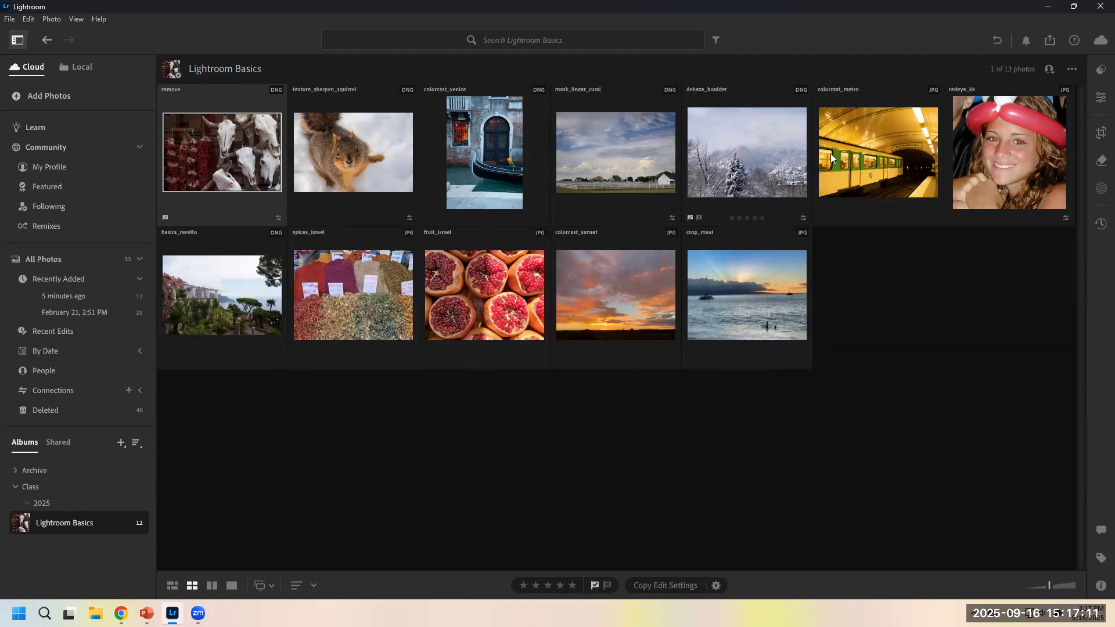
double_click(645, 304)
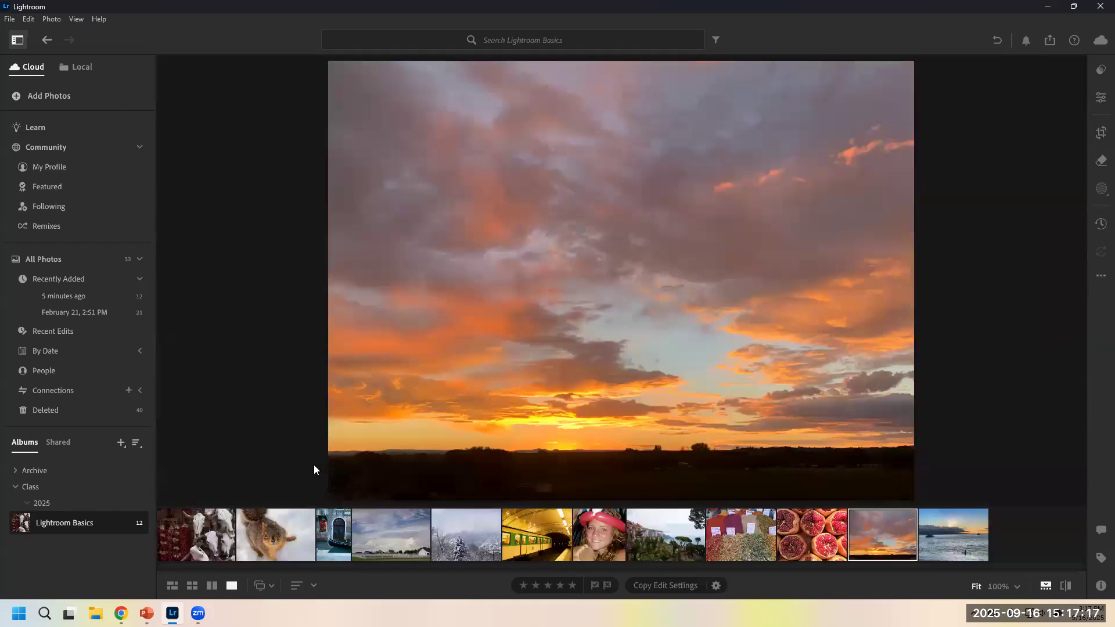
key("Left")
key("Left")
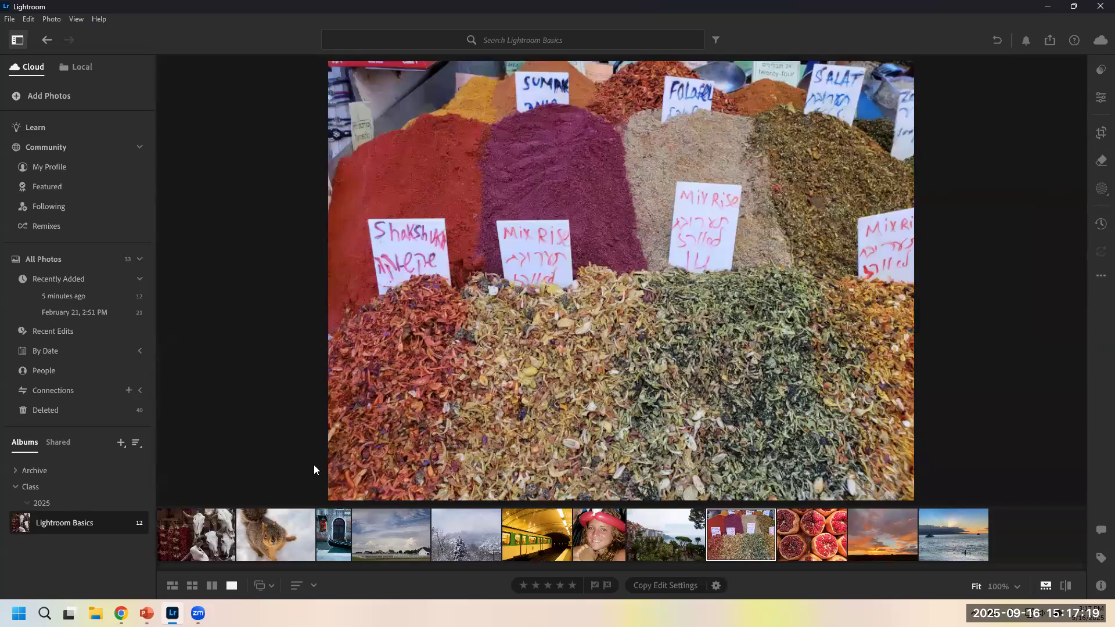
key("Left")
key("Left")
key("Left")
key("Left")
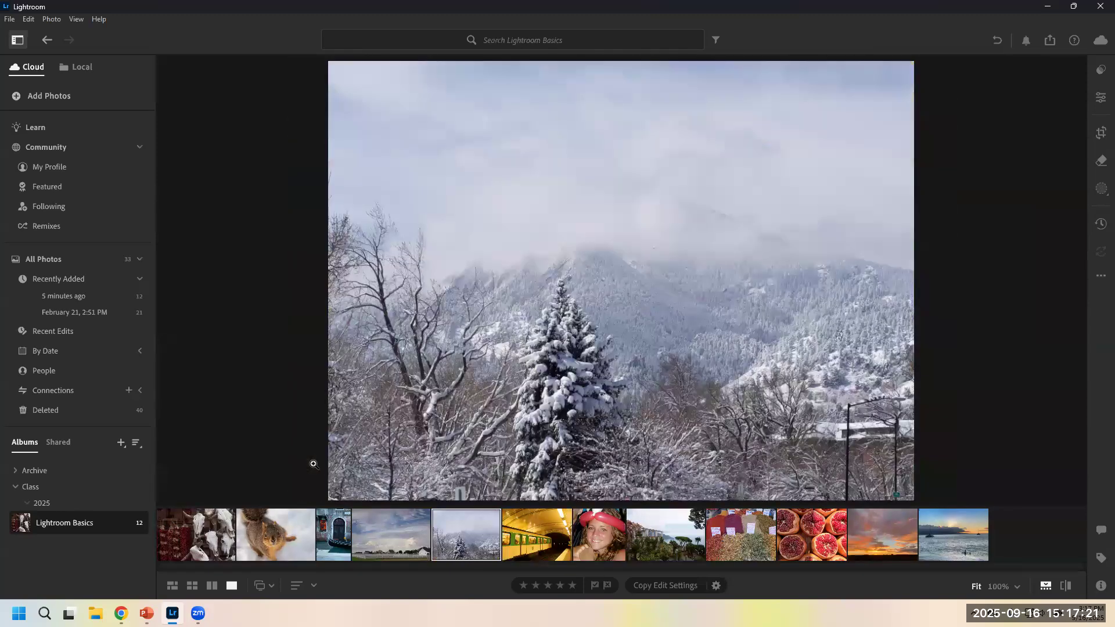
key("Left")
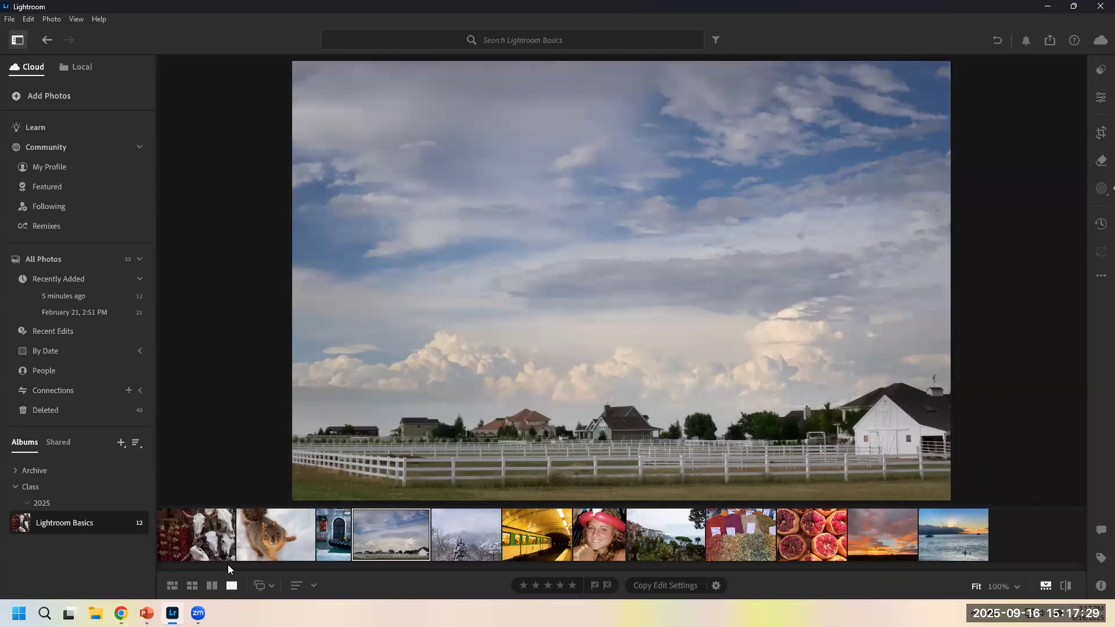
- Show the album as a photo grid and add dehaze_boulder, crop_maui, colorcast_sunset and basics_ravello to the mask_linear_rural selection
left_click(172, 586)
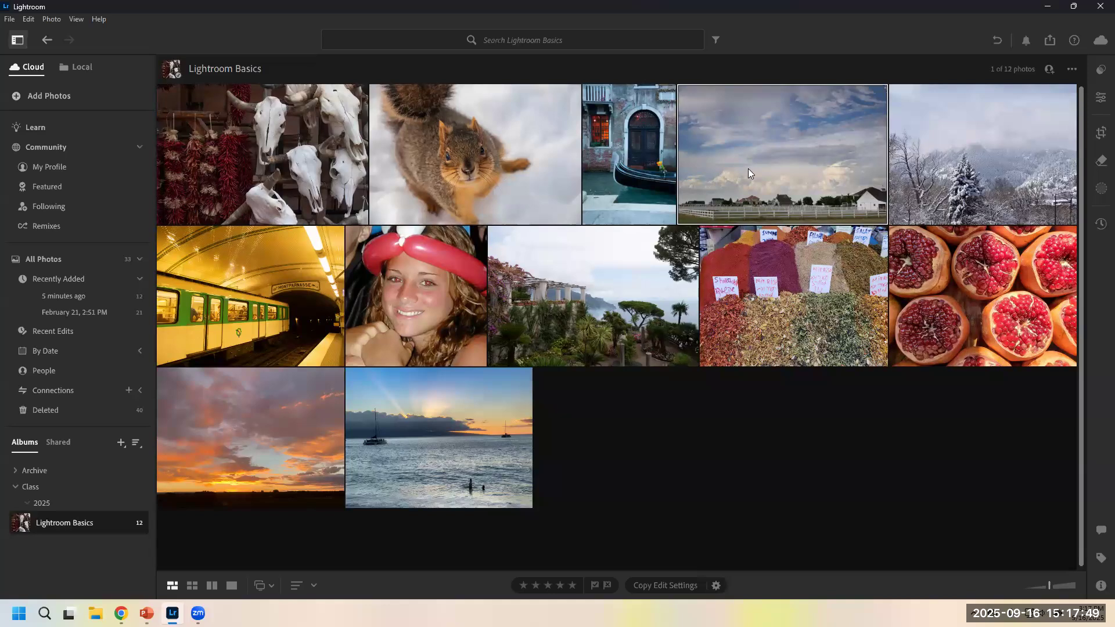
left_click(969, 174, "ctrl")
left_click(512, 432, "ctrl")
left_click(301, 430, "ctrl")
left_click(656, 348, "ctrl")
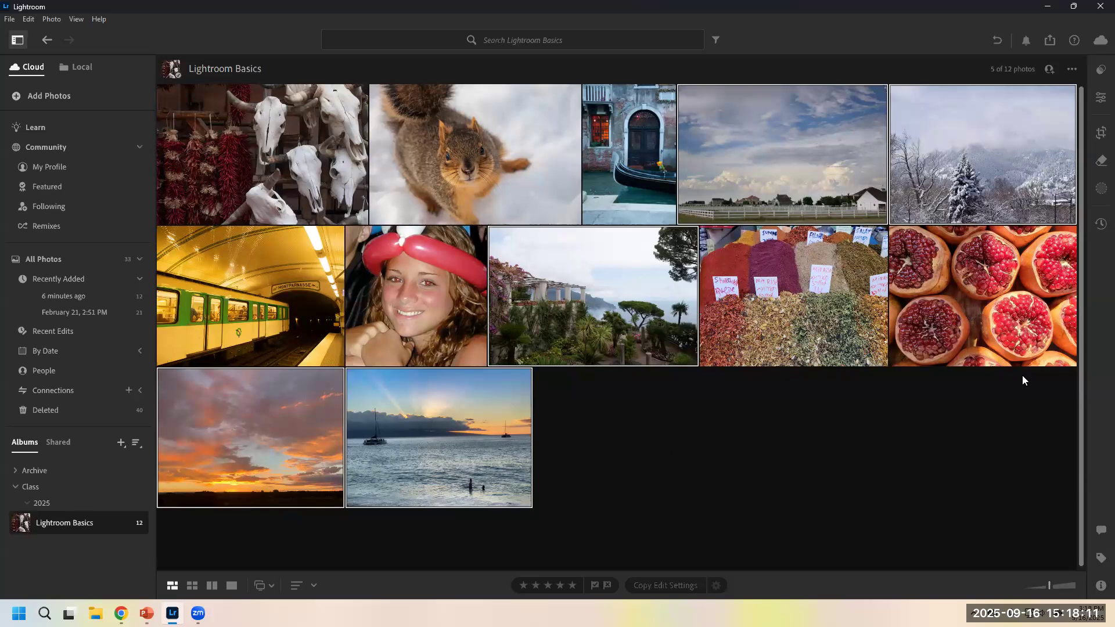
- Add the keyword "clouds" to the five selected photos
key("k")
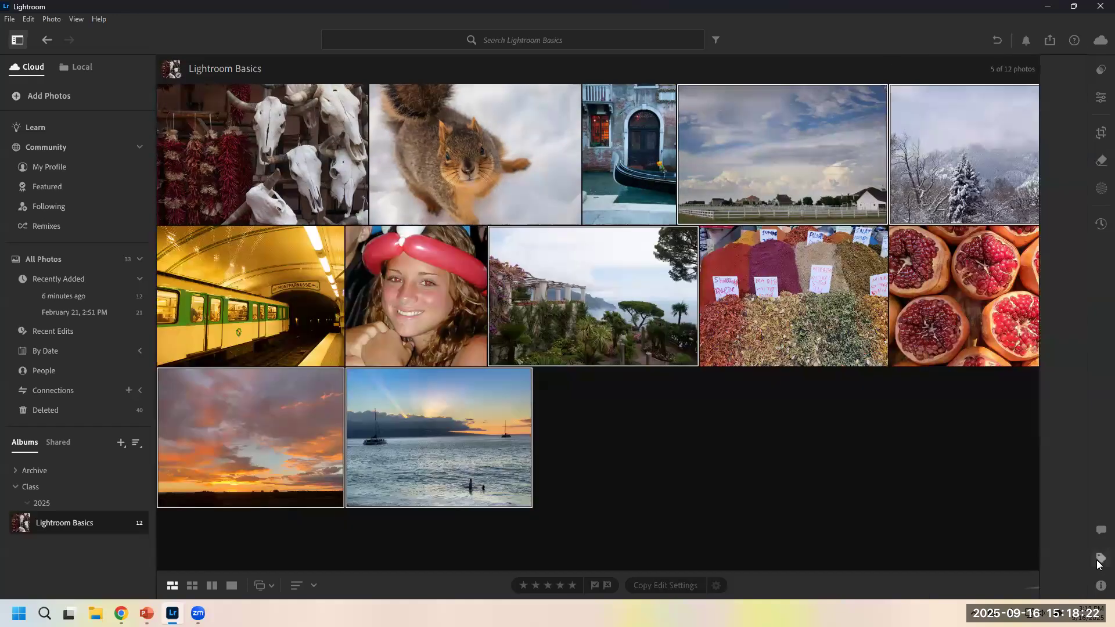
left_click(1097, 559)
left_click(1099, 558)
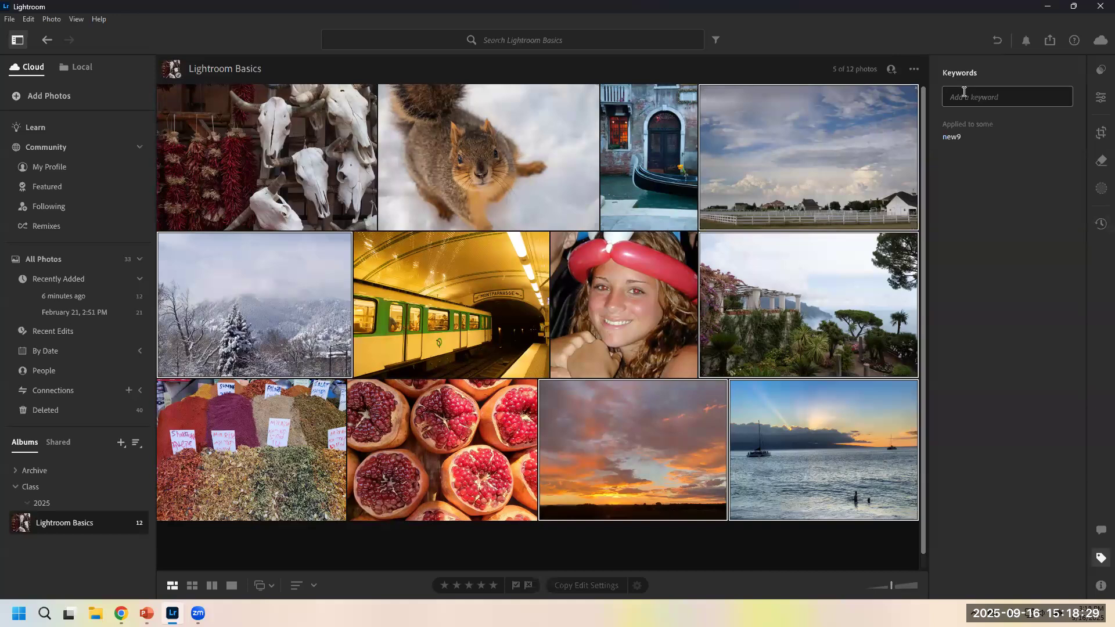
left_click(1004, 98)
type("clouds")
key("Return")
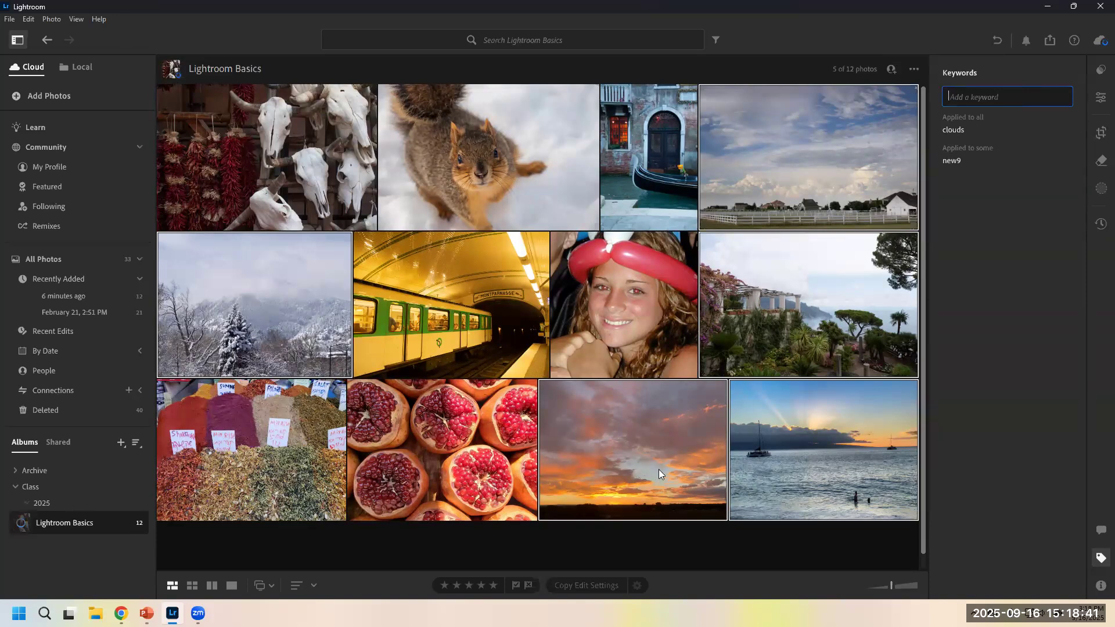
- Close the keywords, search the Lightroom Basics album for "clouds", and clear the search term
left_click(1097, 557)
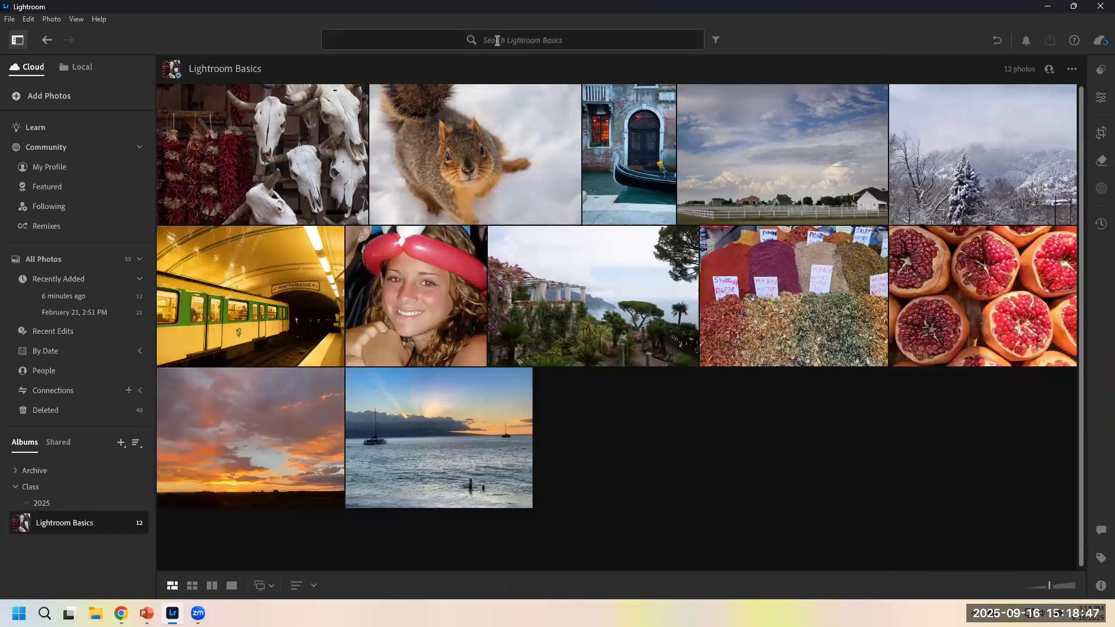
left_click(549, 40)
type("clouds")
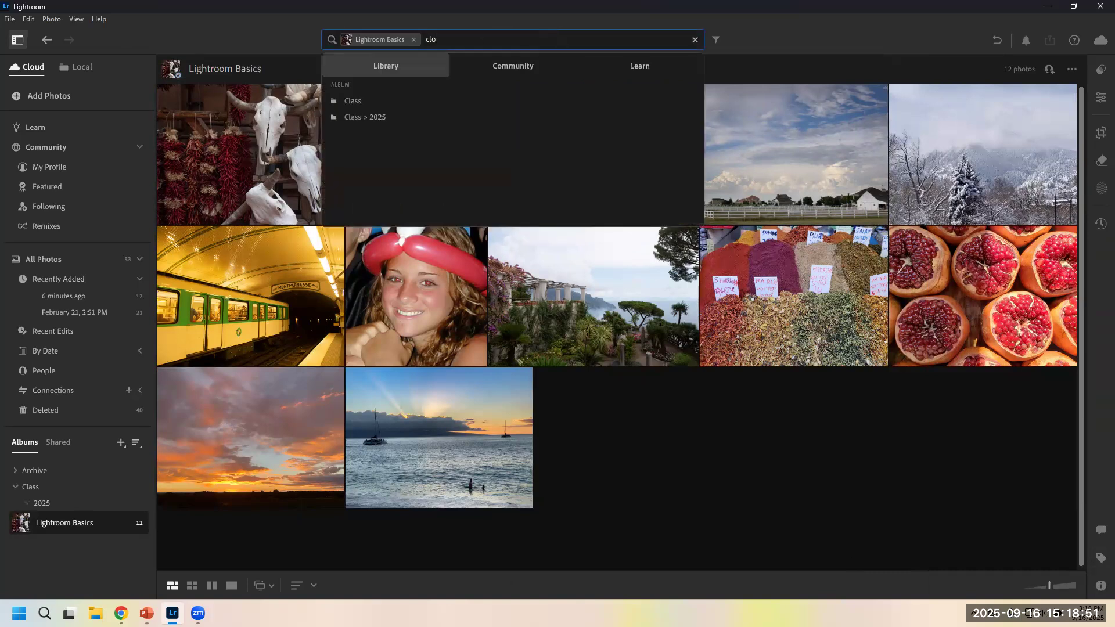
key("Return")
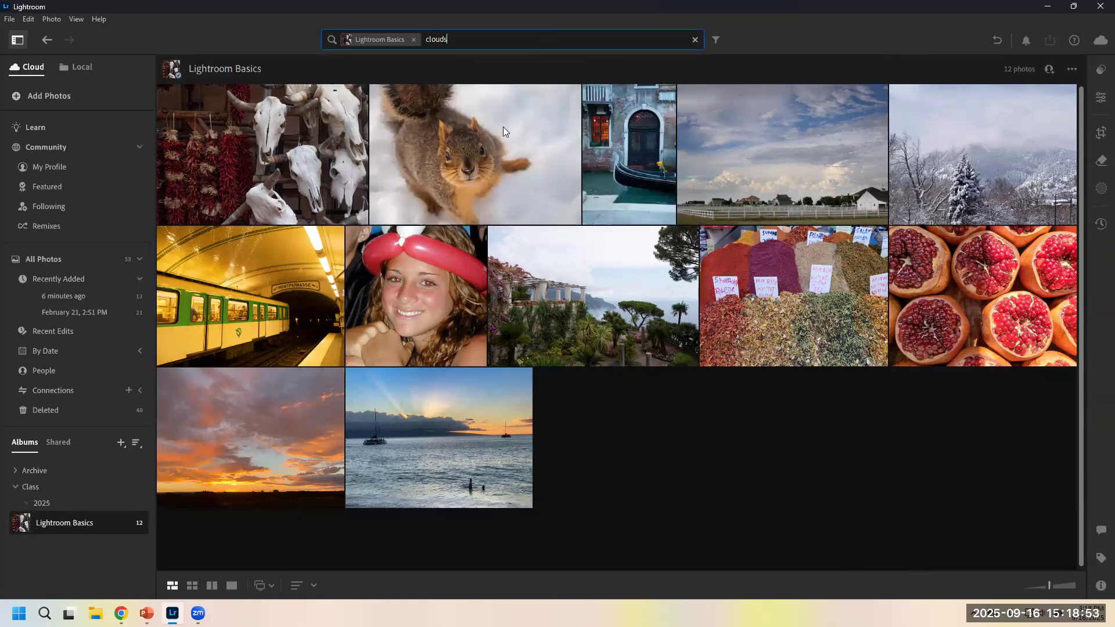
key("Return")
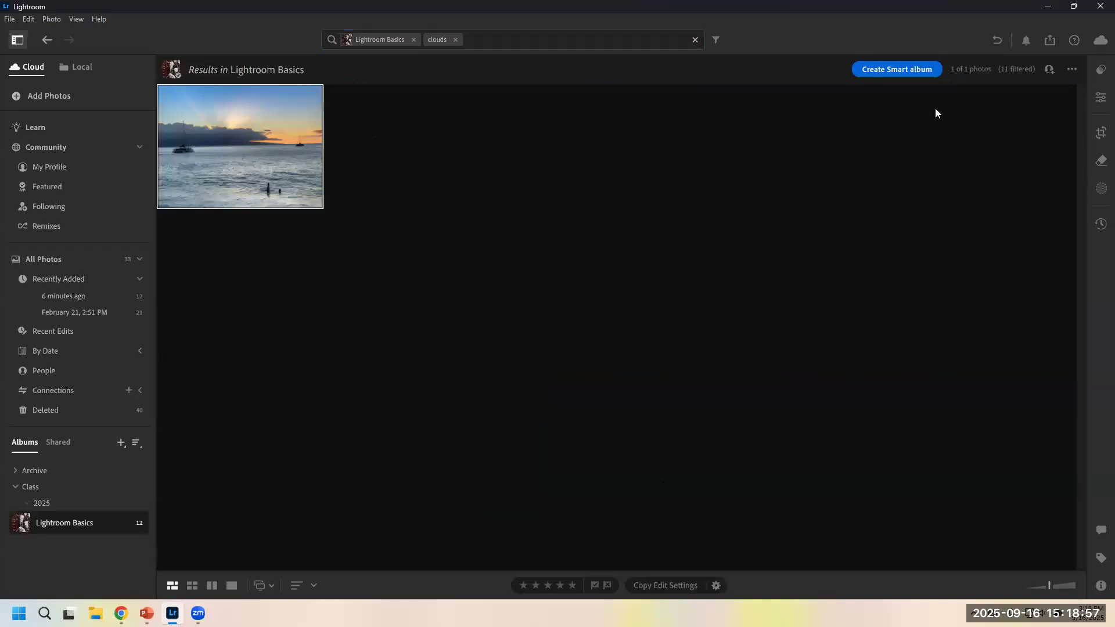
left_click(455, 38)
left_click(621, 353)
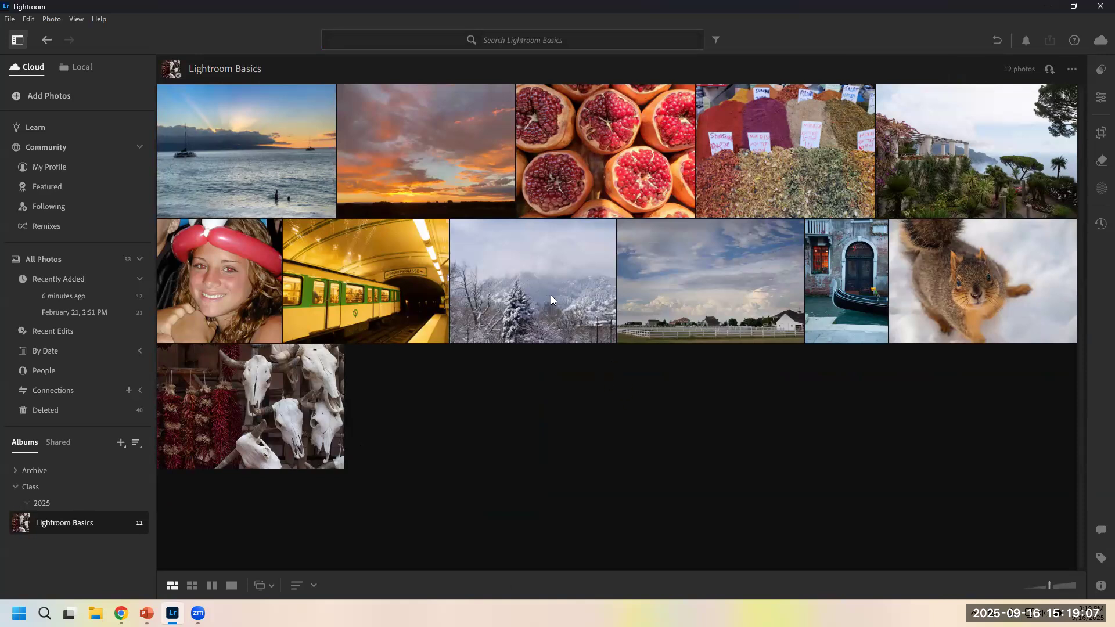
- Add the keywords "colors" and "bright" to the fruit_israel, spices_israel and colorcast_metro photos together
left_click(573, 301)
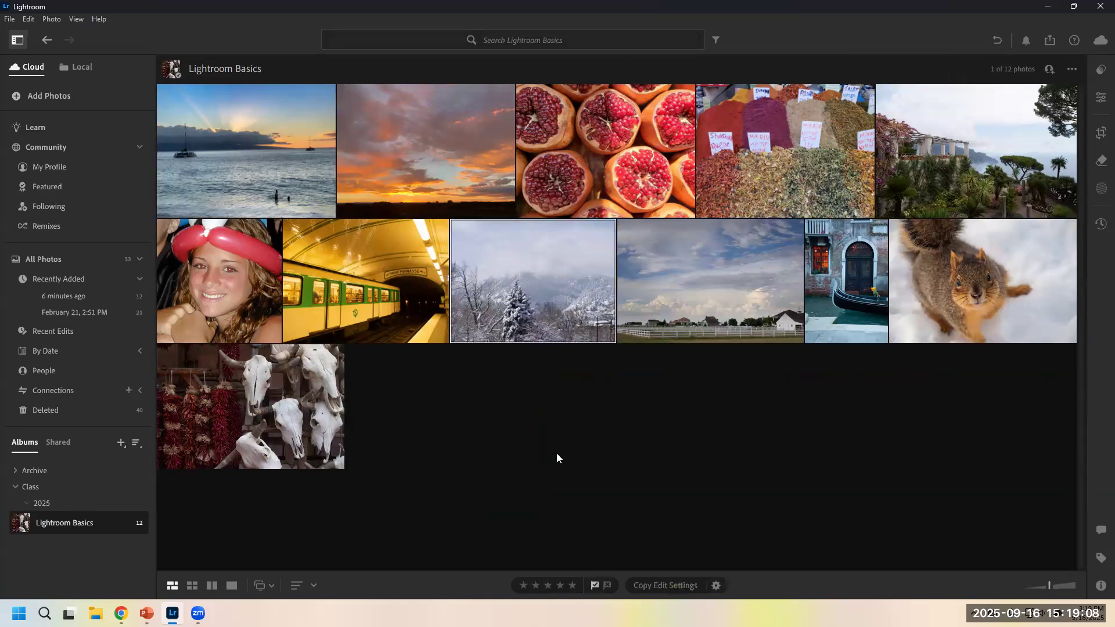
left_click(601, 152)
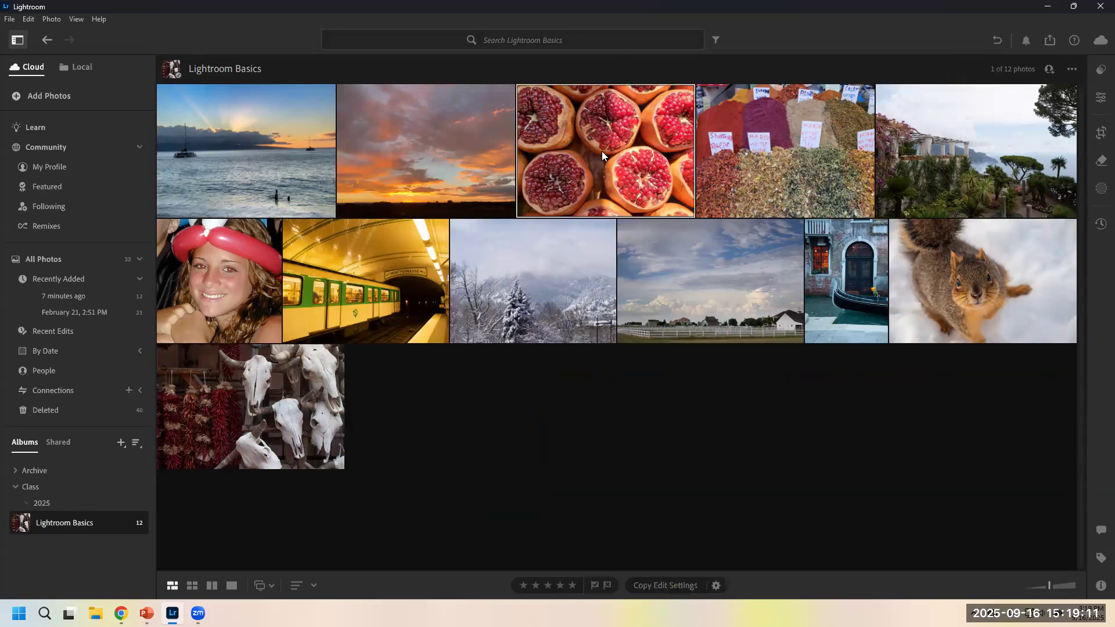
left_click(781, 116, "ctrl")
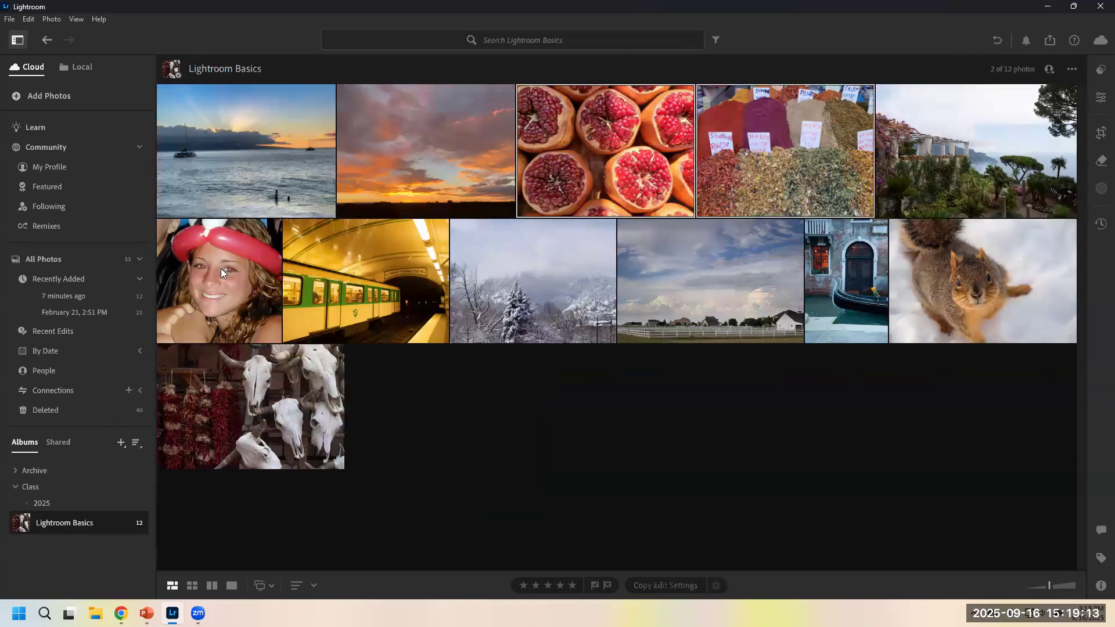
left_click(369, 290, "ctrl")
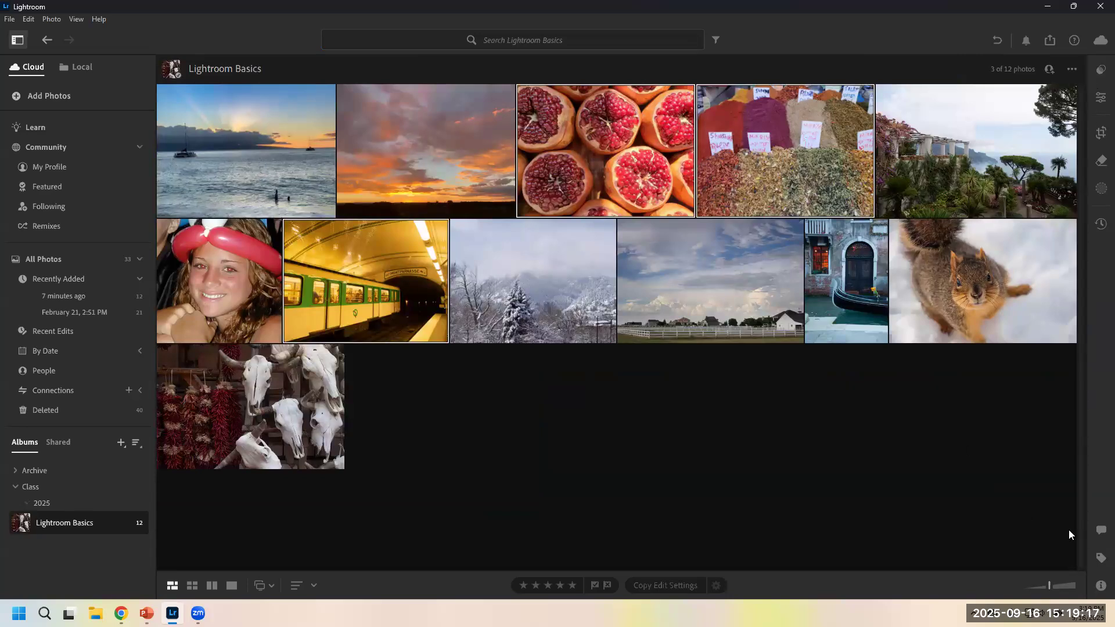
left_click(1101, 557)
left_click(988, 94)
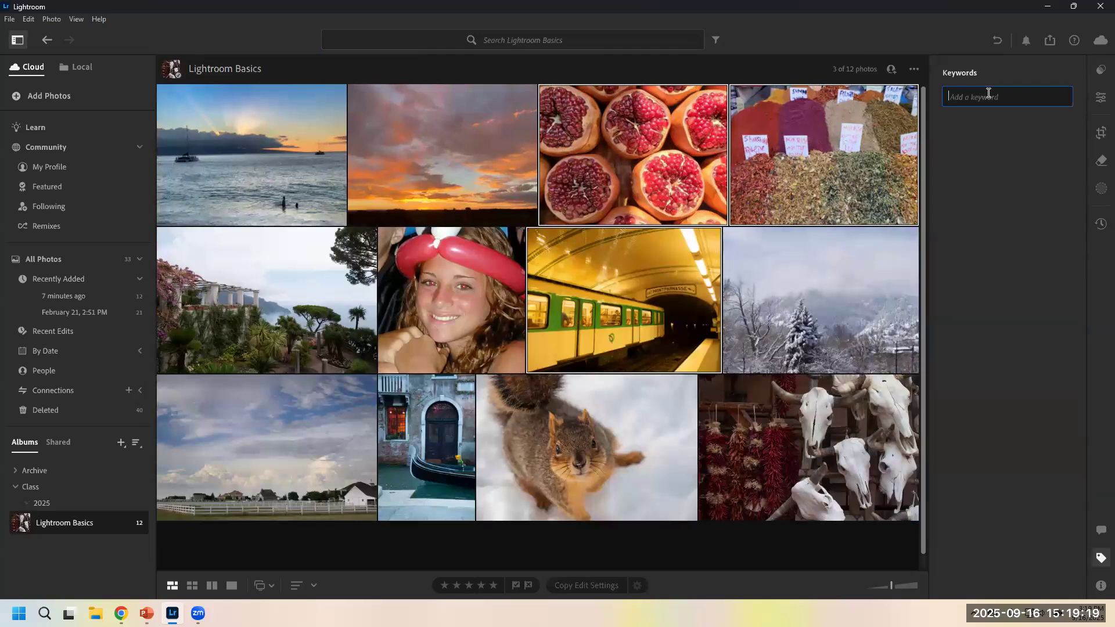
type("cl")
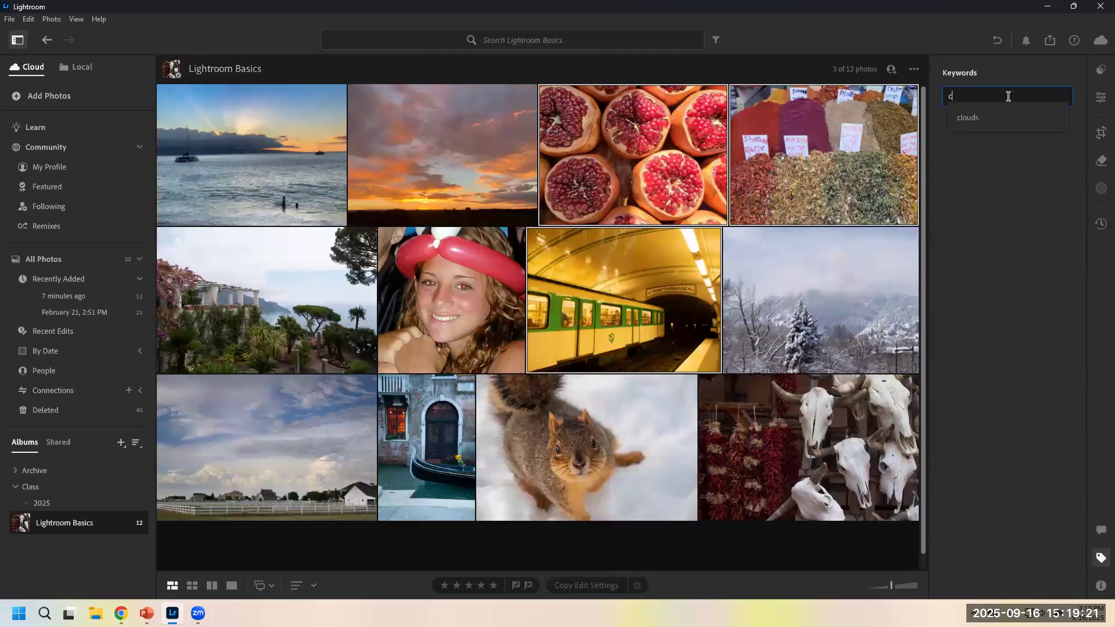
type("olors")
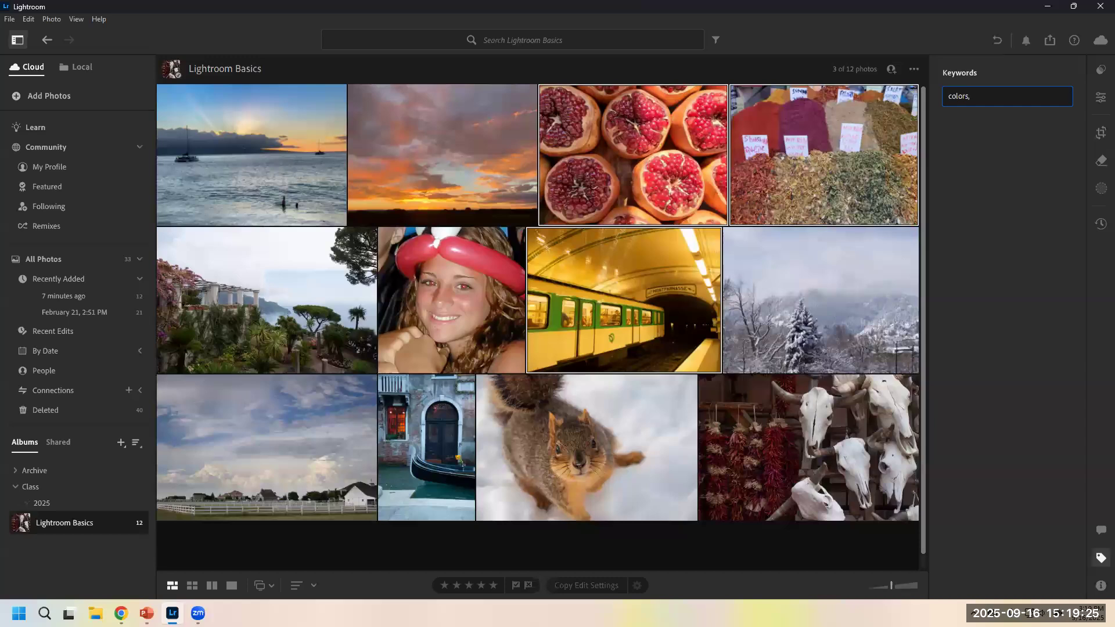
type(", bright")
key("Return")
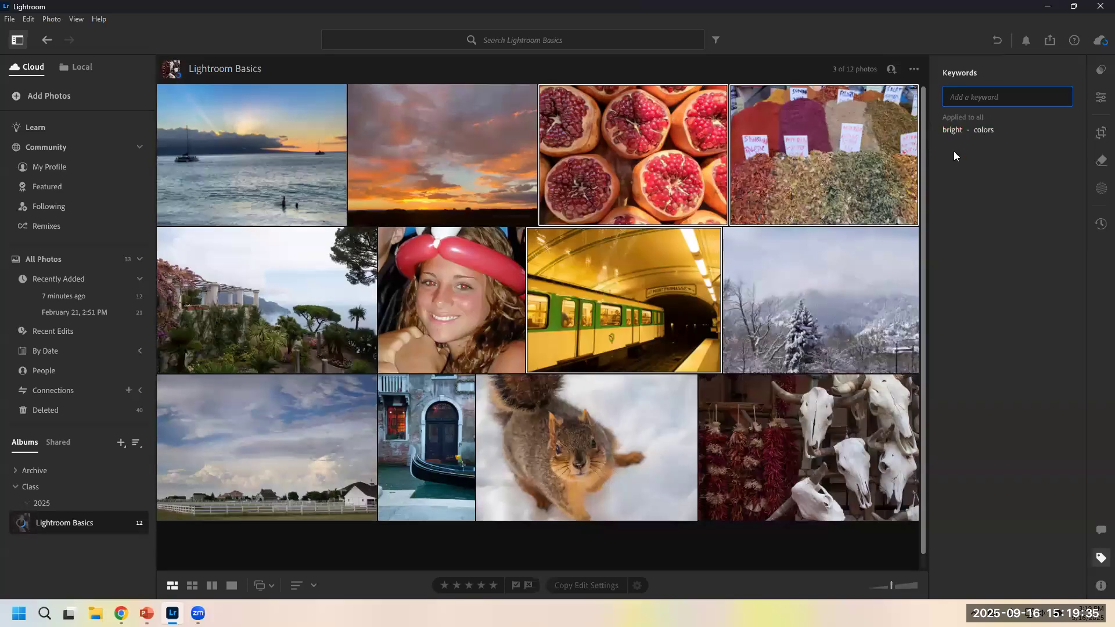
- Remove the keyword "colors" from the three selected photos, add it again, then deselect them and close the keywords
left_click(989, 132)
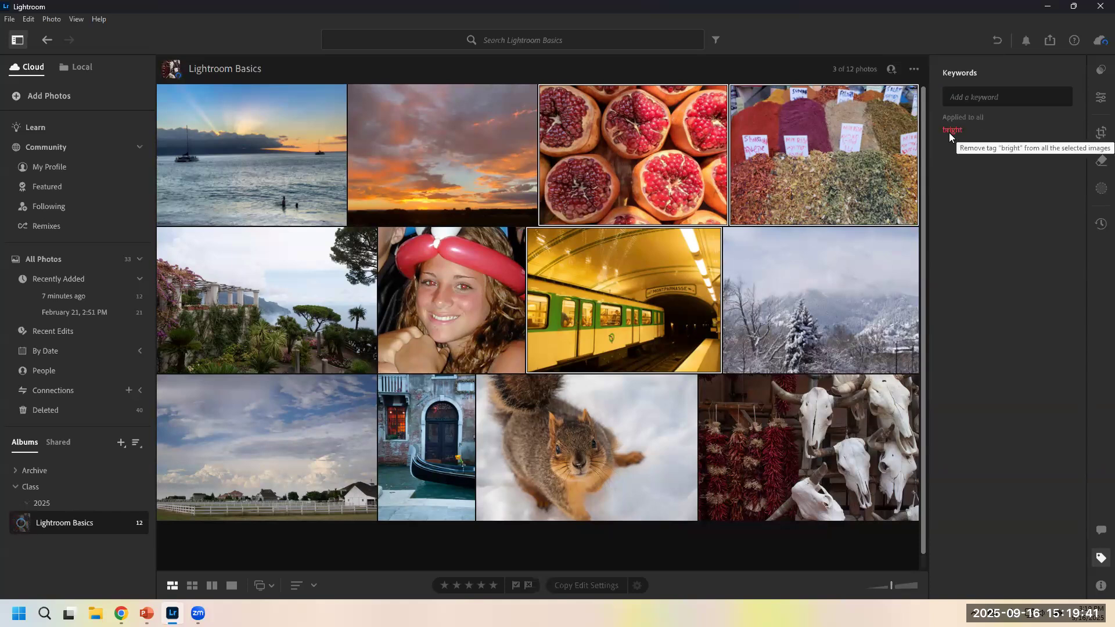
left_click(969, 99)
type("oran")
key("BackSpace")
key("BackSpace")
key("BackSpace")
key("BackSpace")
type("colors")
key("Return")
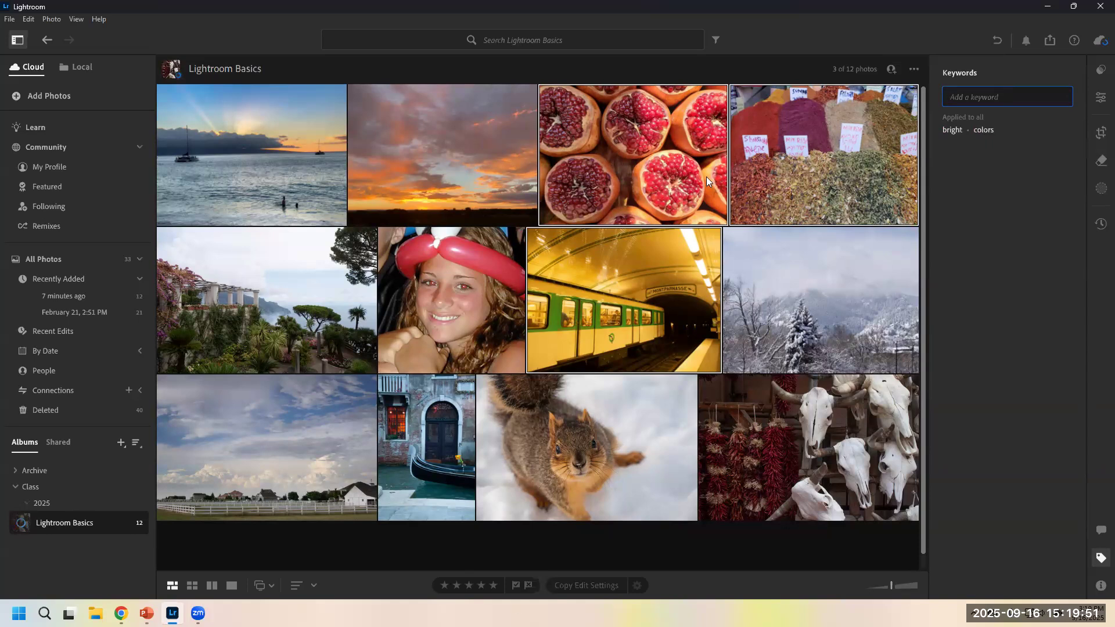
left_click(844, 545)
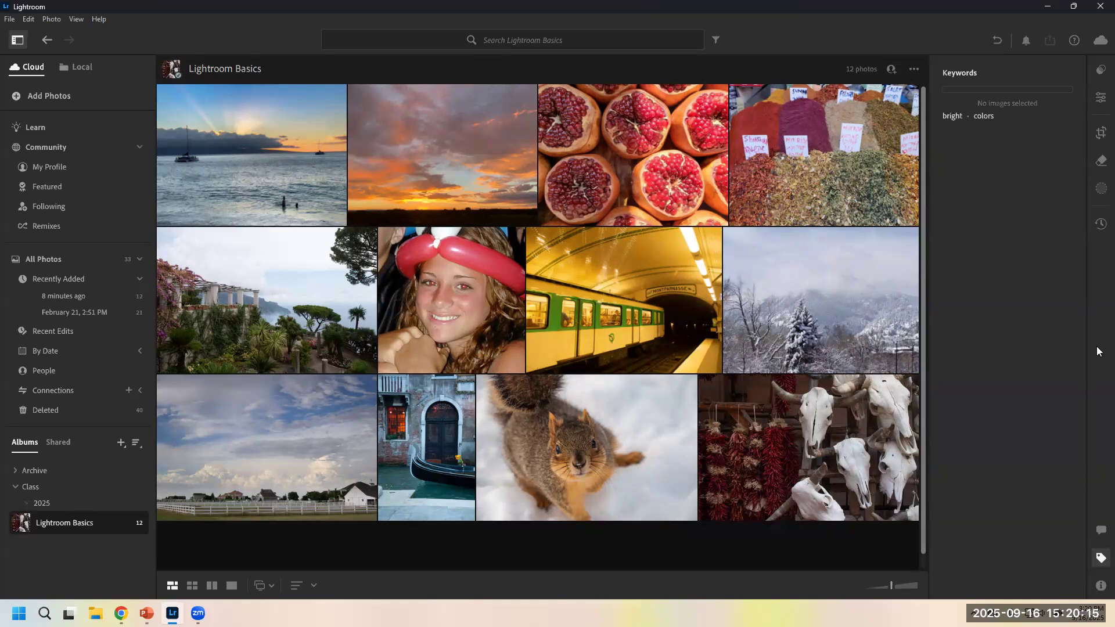
left_click(1100, 559)
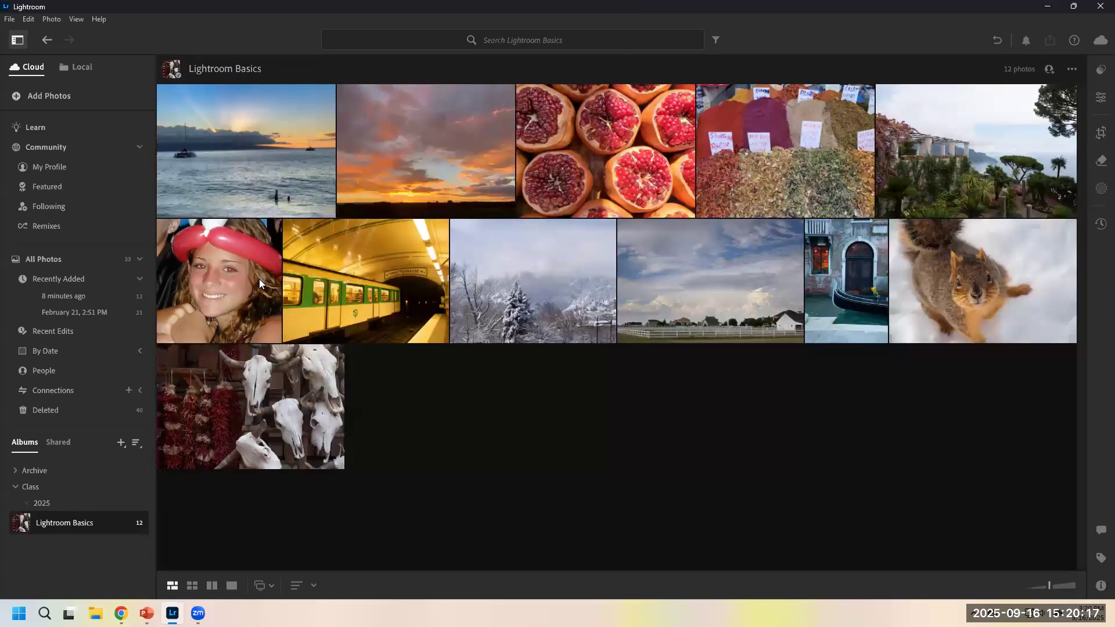
- Open crop_maui in detail view and rate it five stars, and rate colorcast_sunset one star
double_click(256, 167)
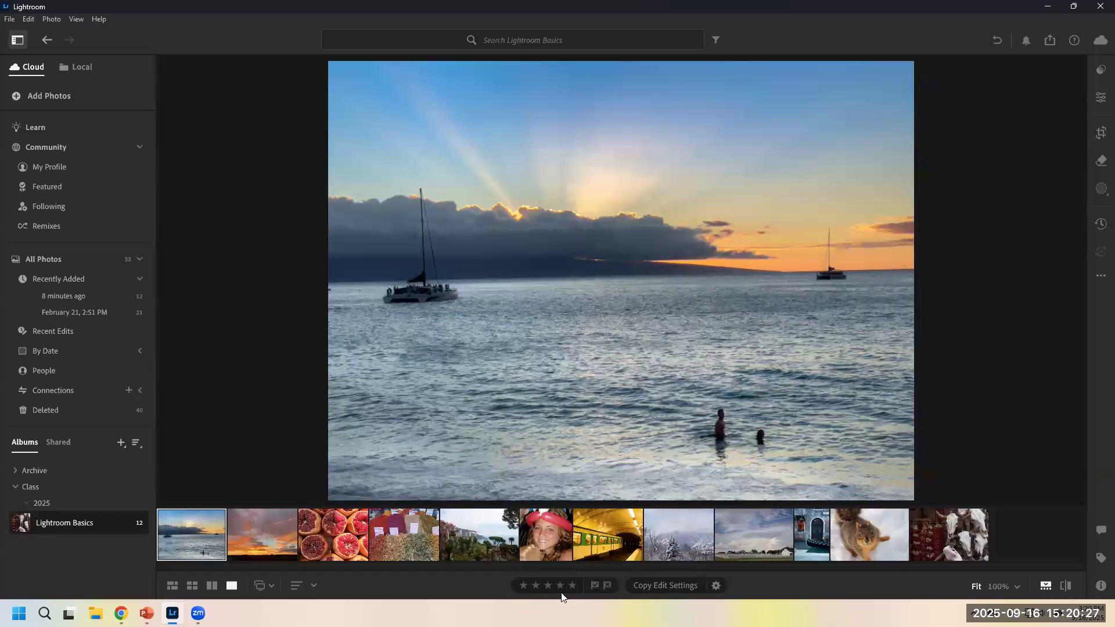
key("1")
left_click(524, 587)
left_click(571, 586)
left_click(250, 540)
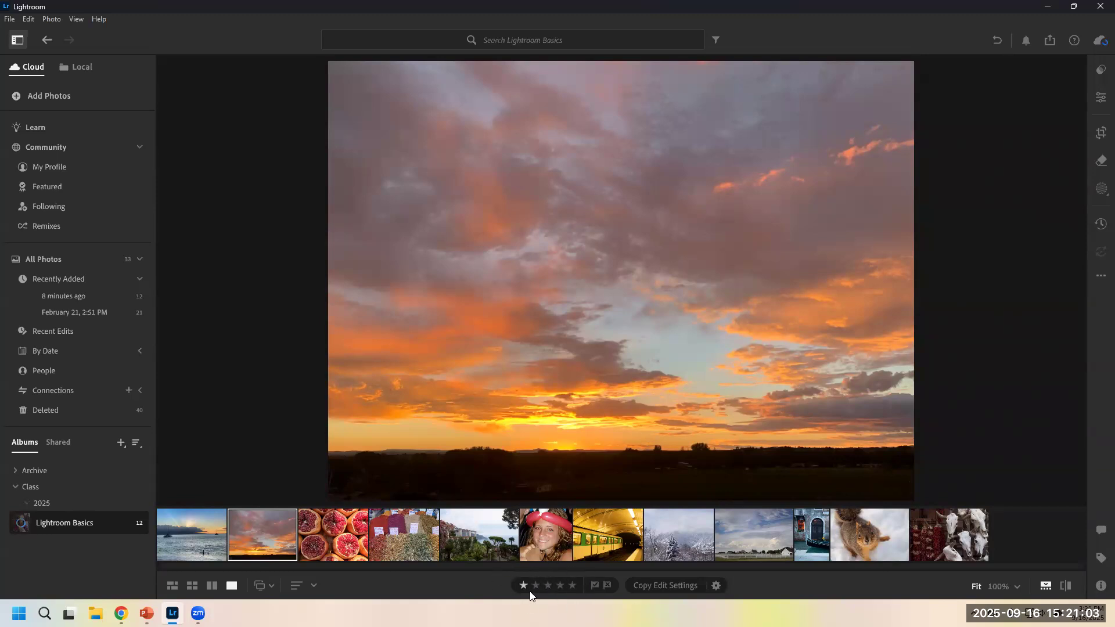
left_click(548, 586)
- Rate basics_ravello four stars and dehaze_boulder three stars, and return to the square photo grid with nothing selected
left_click(479, 534)
left_click(561, 585)
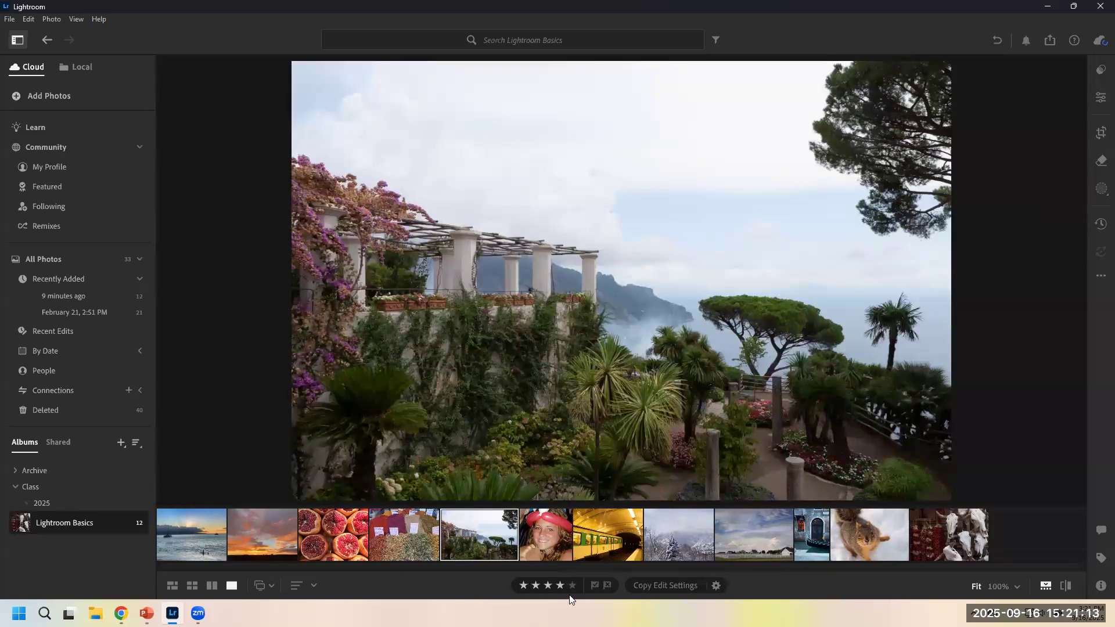
left_click(678, 535)
left_click(548, 586)
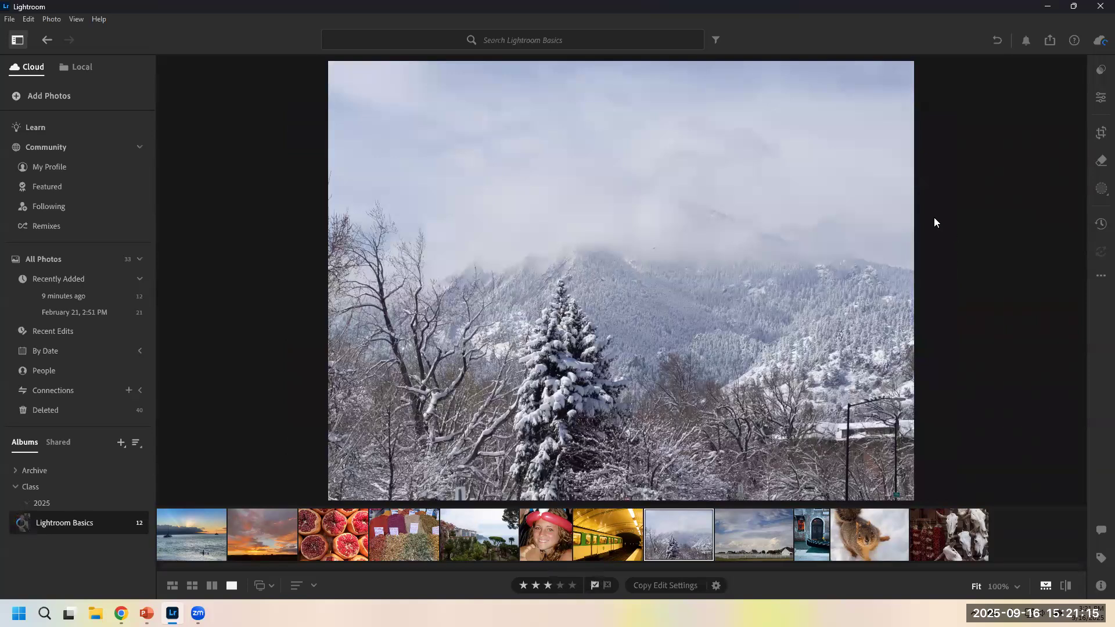
left_click(189, 586)
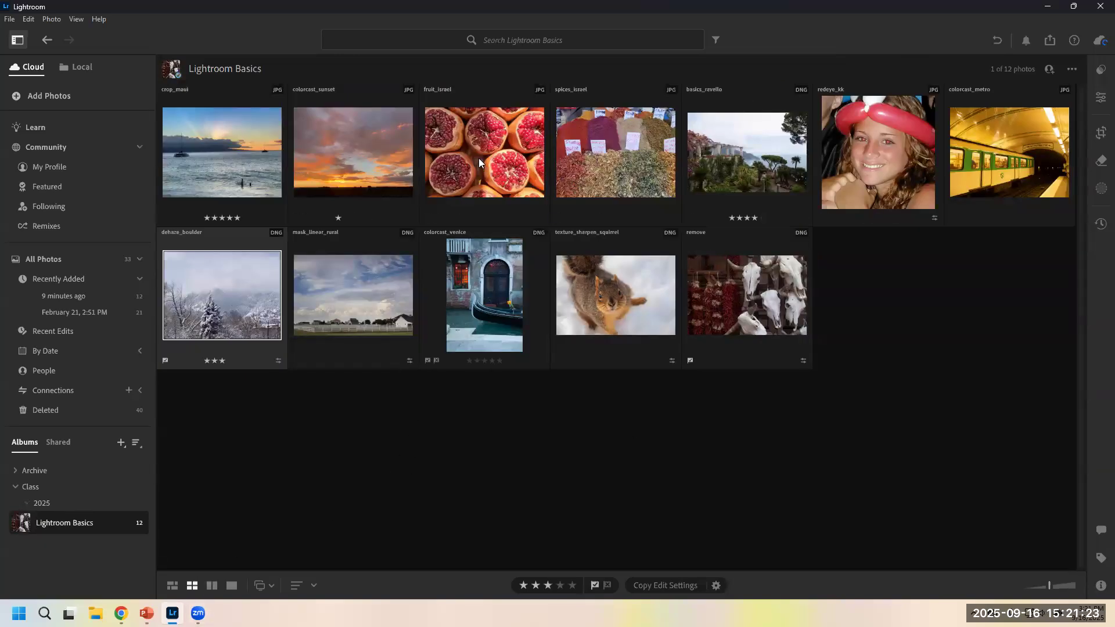
left_click(578, 488)
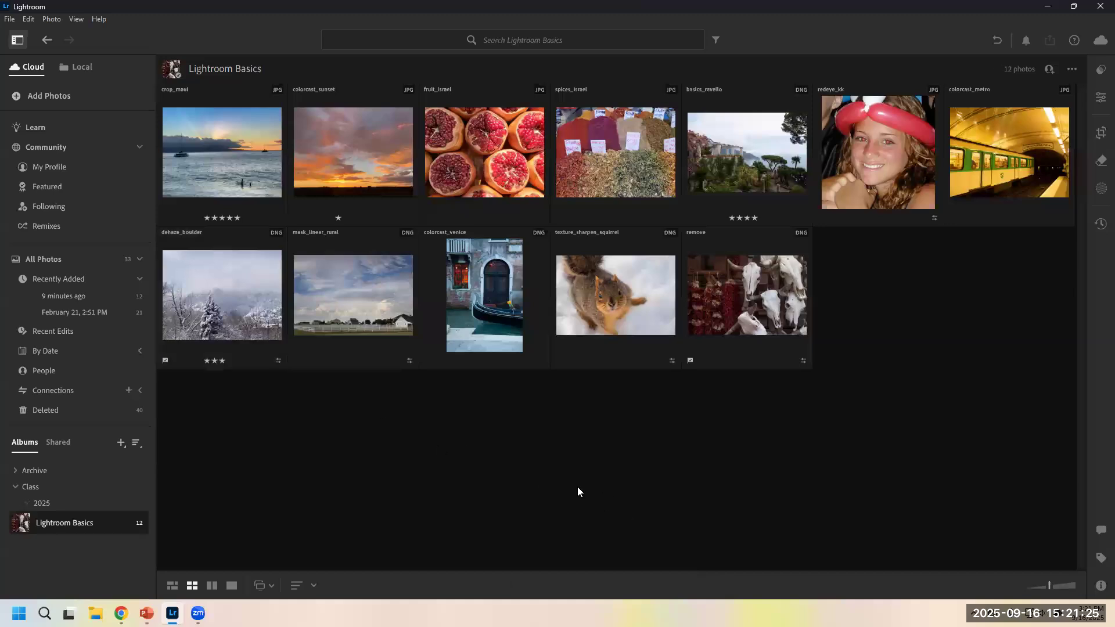
- Filter the album by a three-star rating, trying the equal, at-most and at-least comparisons, and clear the filter
left_click(720, 41)
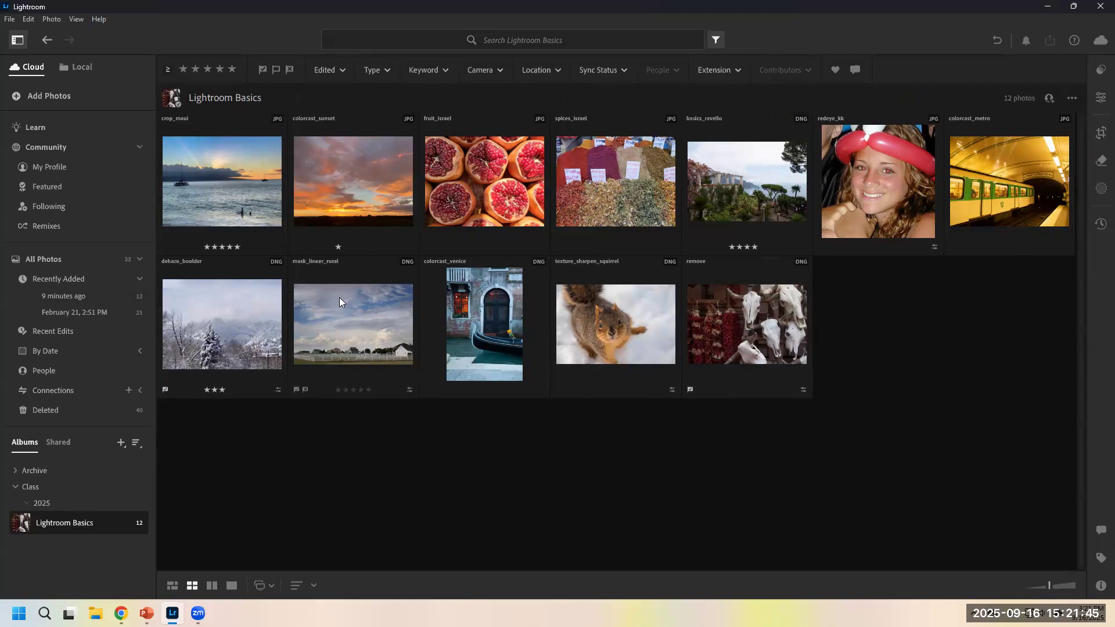
left_click(208, 69)
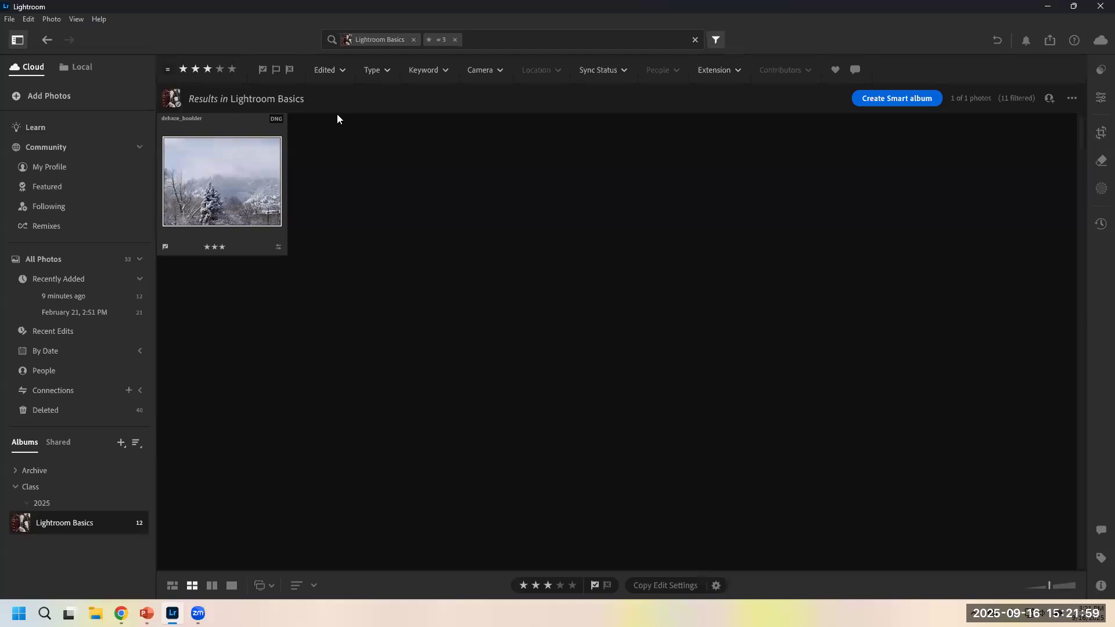
left_click(169, 71)
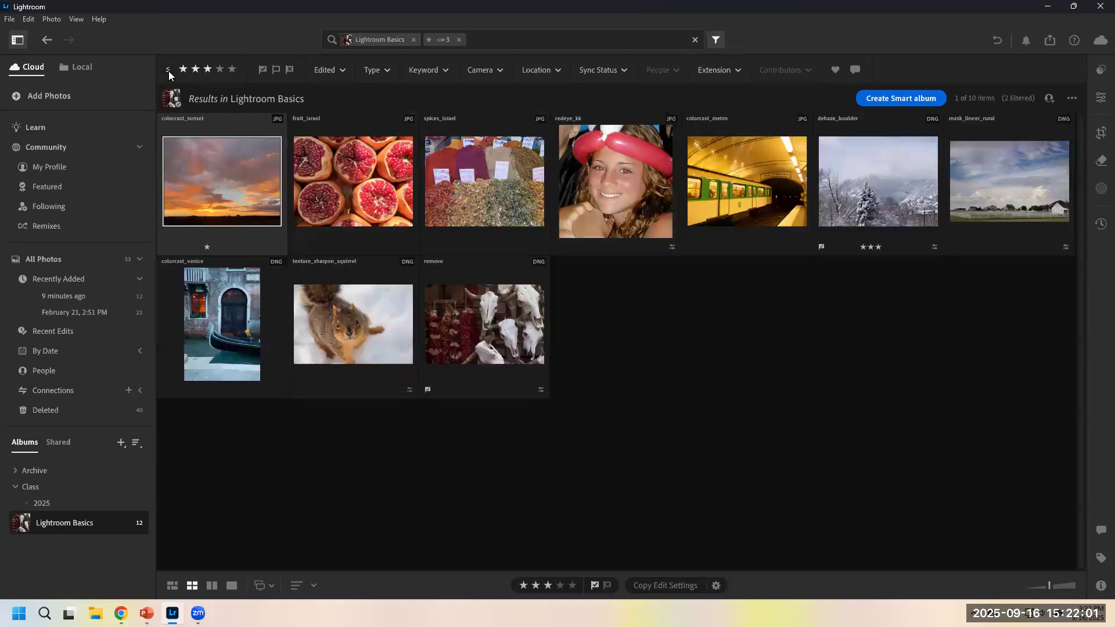
left_click(169, 70)
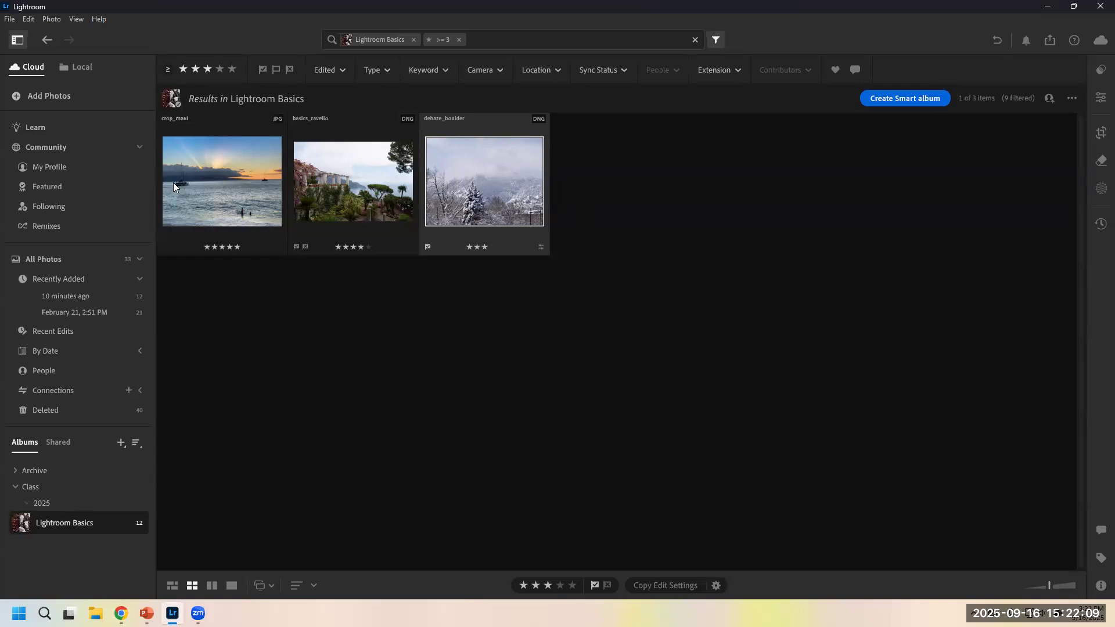
left_click(169, 71)
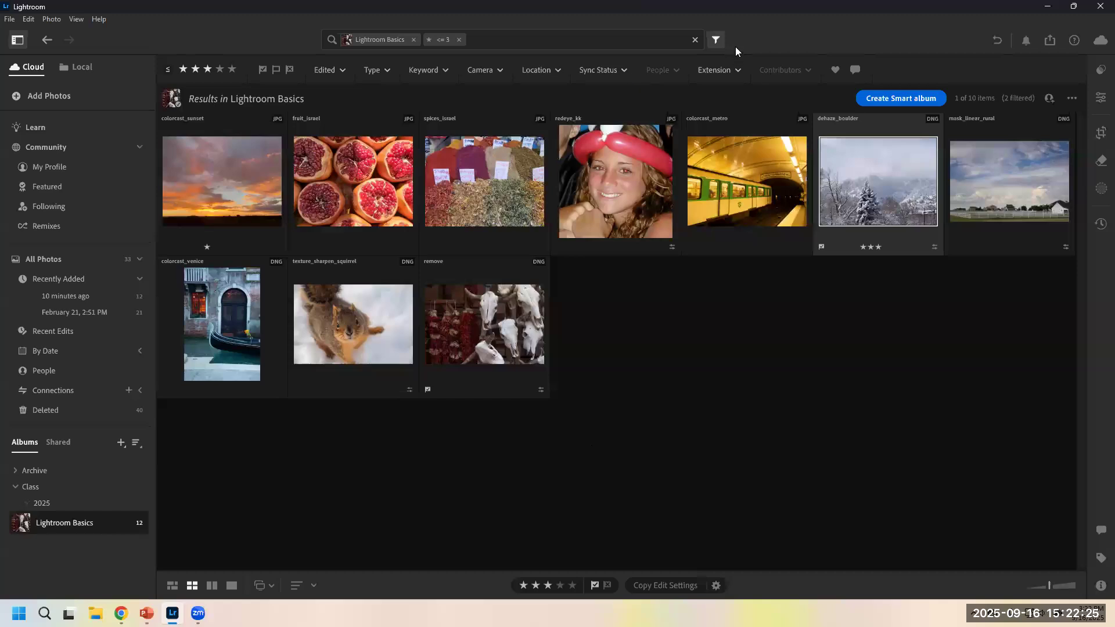
left_click(694, 40)
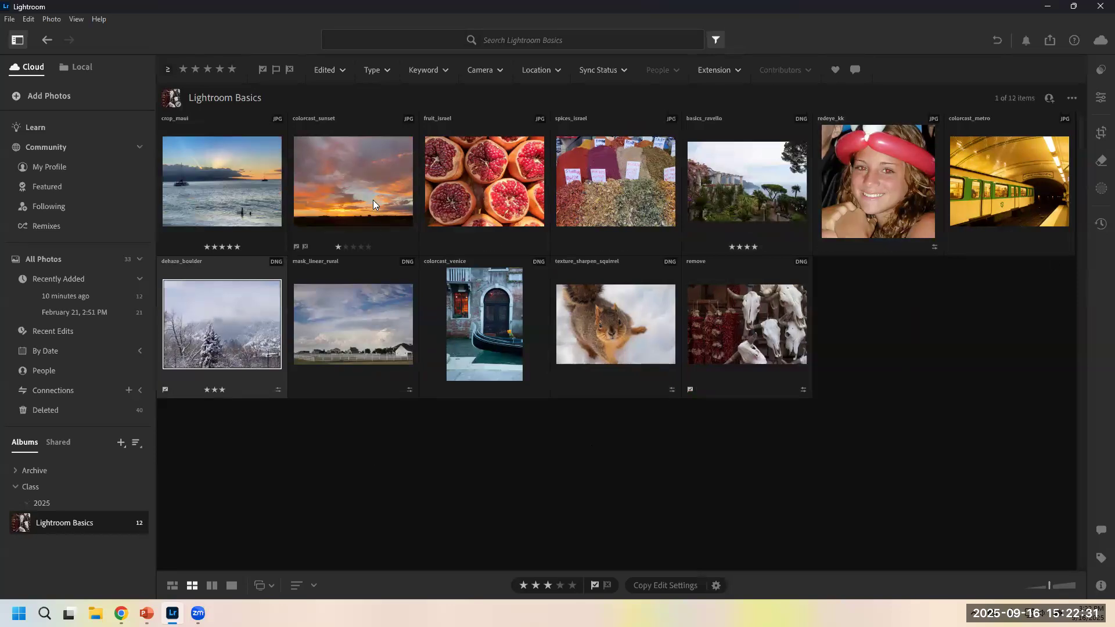
- Open fruit_israel in detail view and flag it as a pick, and flag spices_israel as rejected
double_click(465, 195)
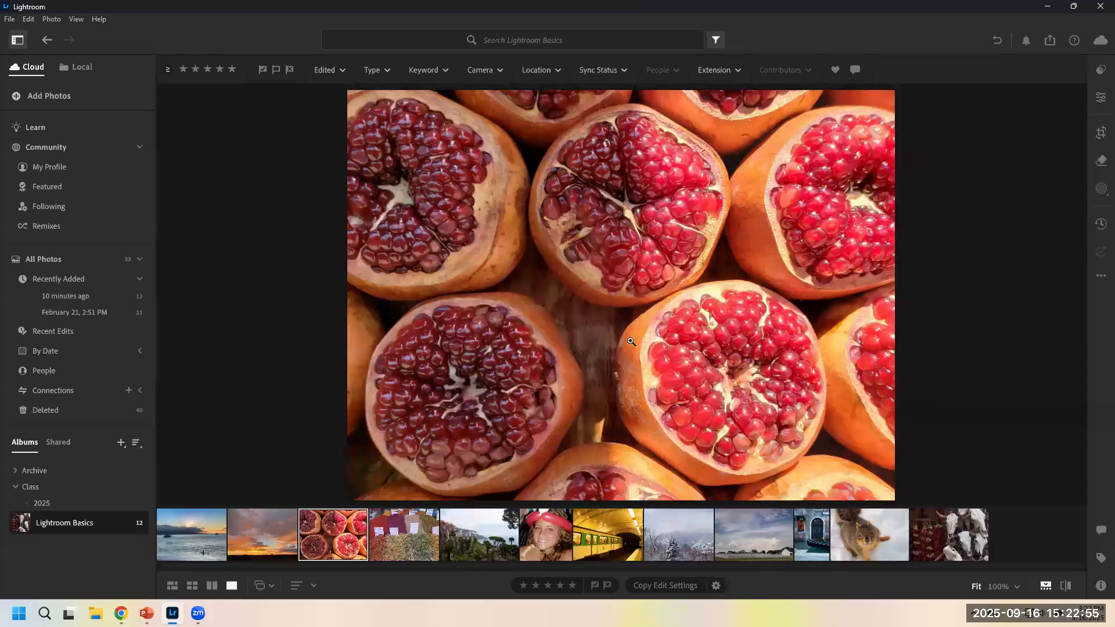
left_click(594, 585)
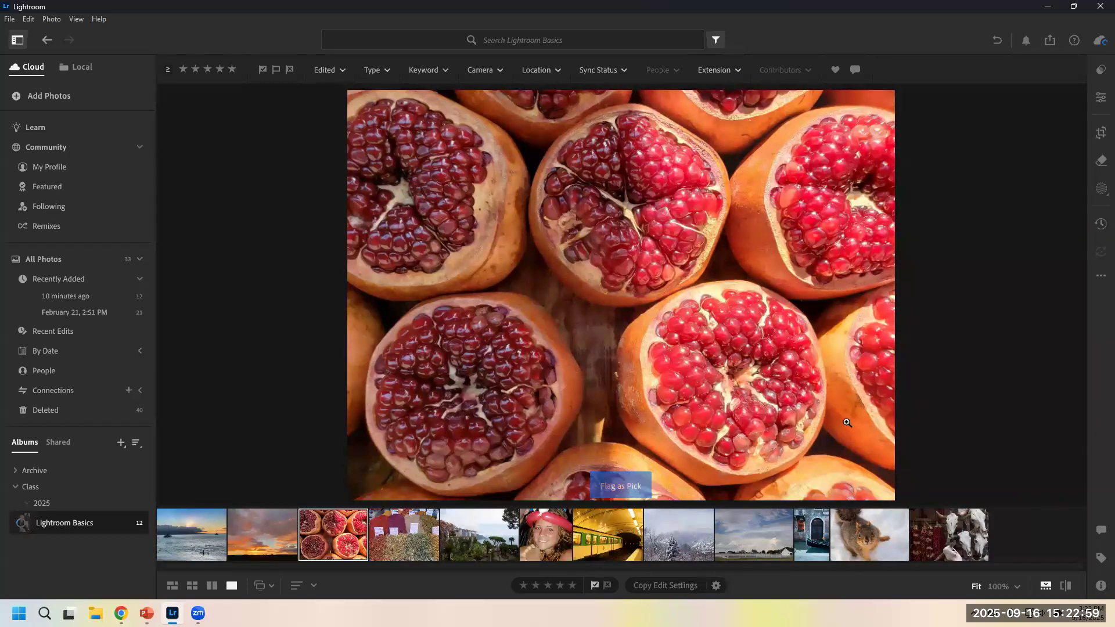
key("Right")
left_click(607, 585)
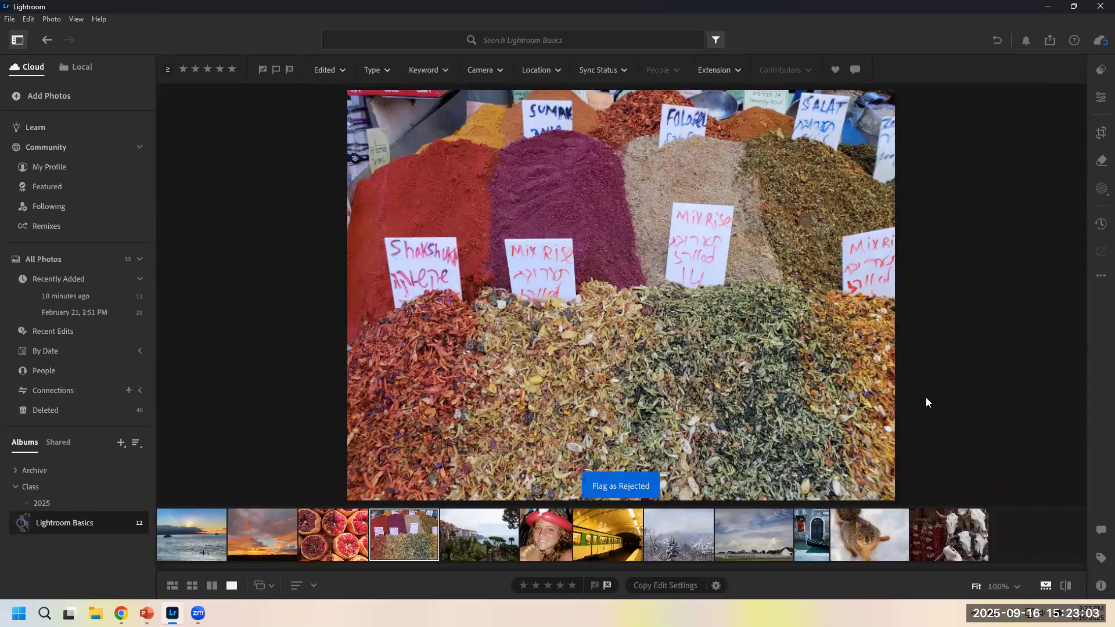
- Flag basics_ravello as a pick and return to the square photo grid
key("Right")
key("Right")
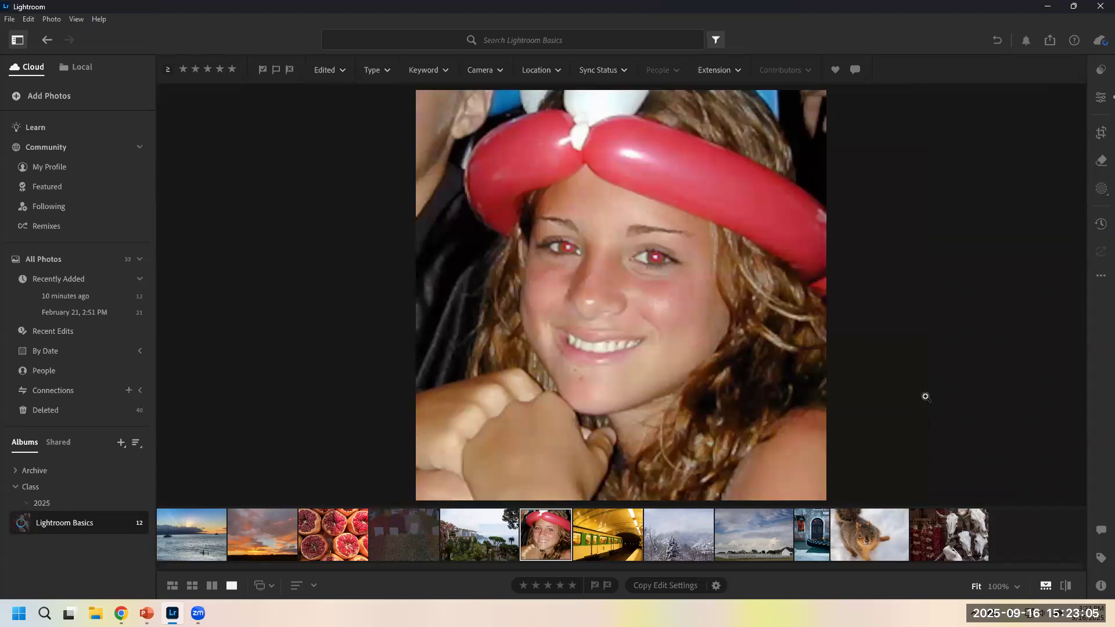
key("Left")
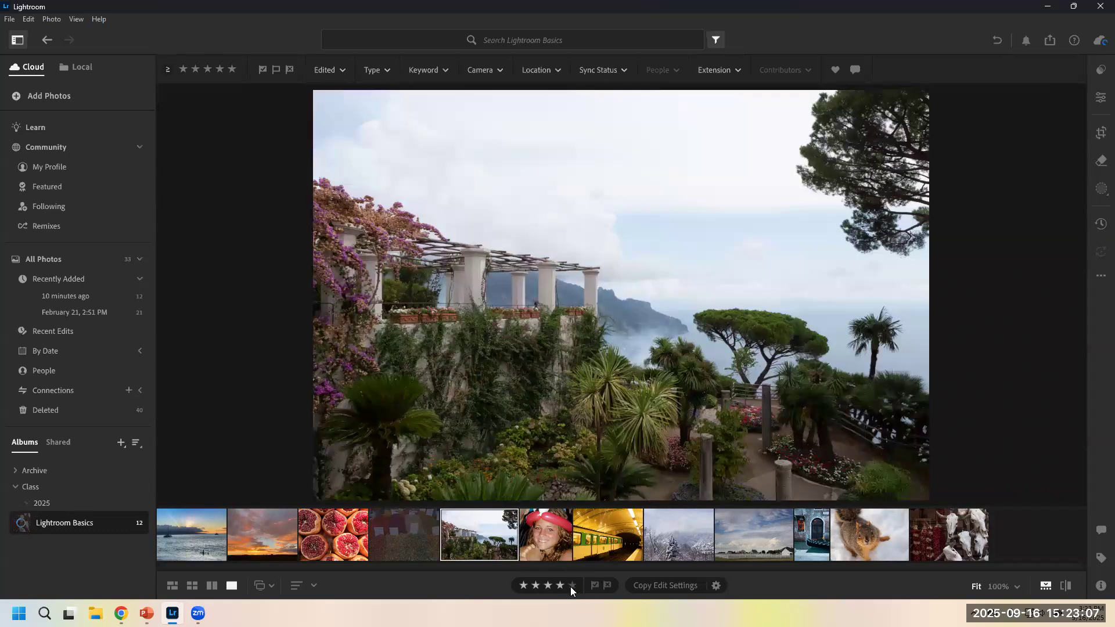
left_click(591, 585)
left_click(195, 584)
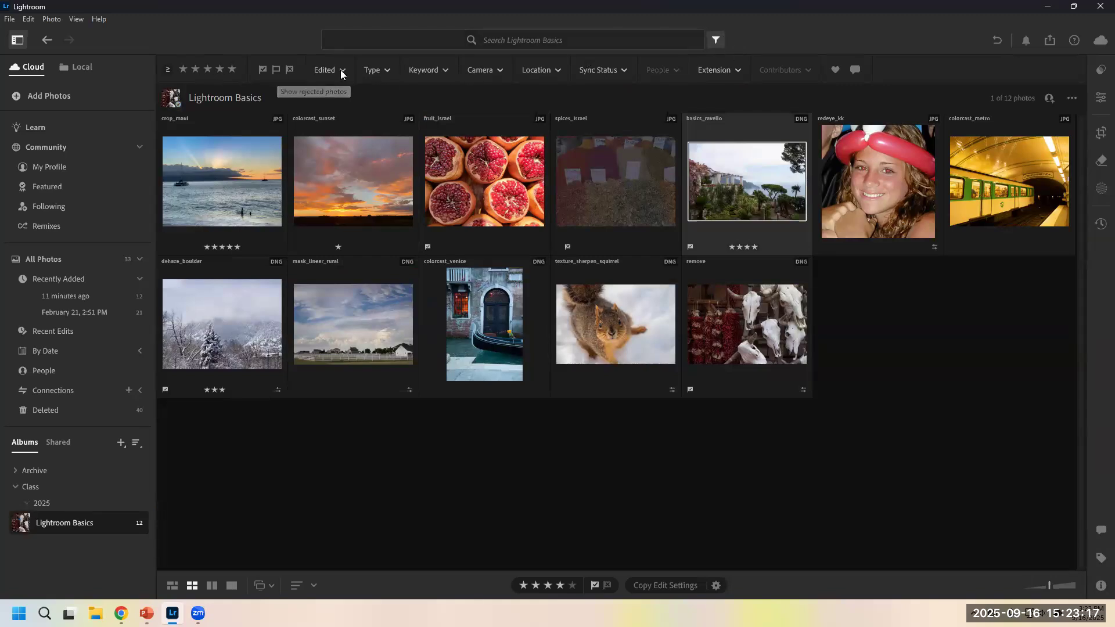
- Filter the album by picked, rejected and unflagged photos, and clear the filter
left_click(262, 70)
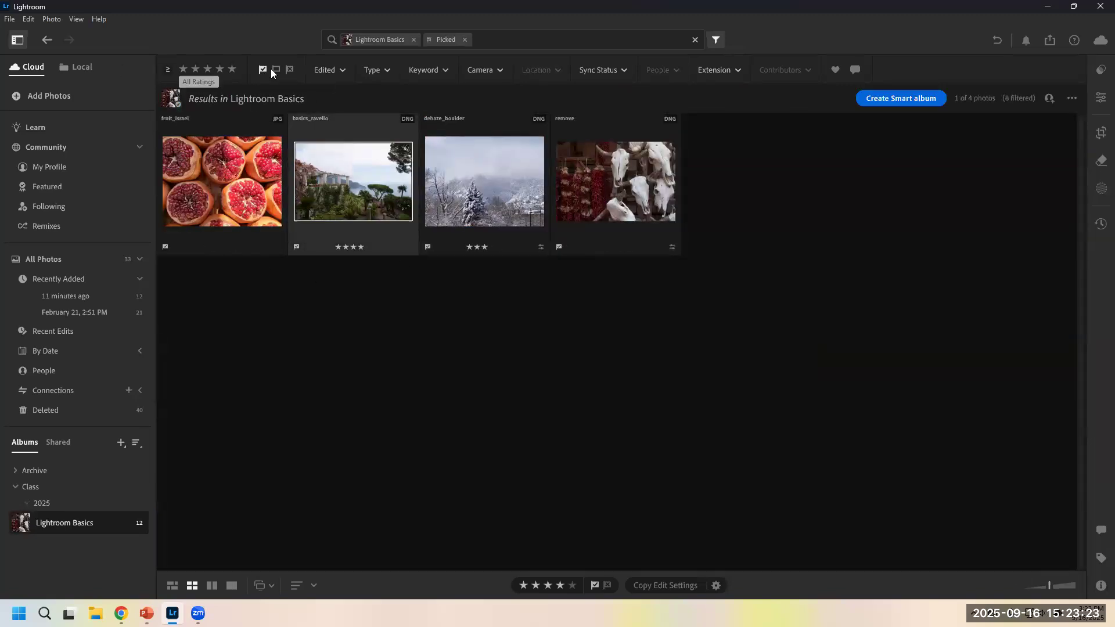
left_click(294, 67)
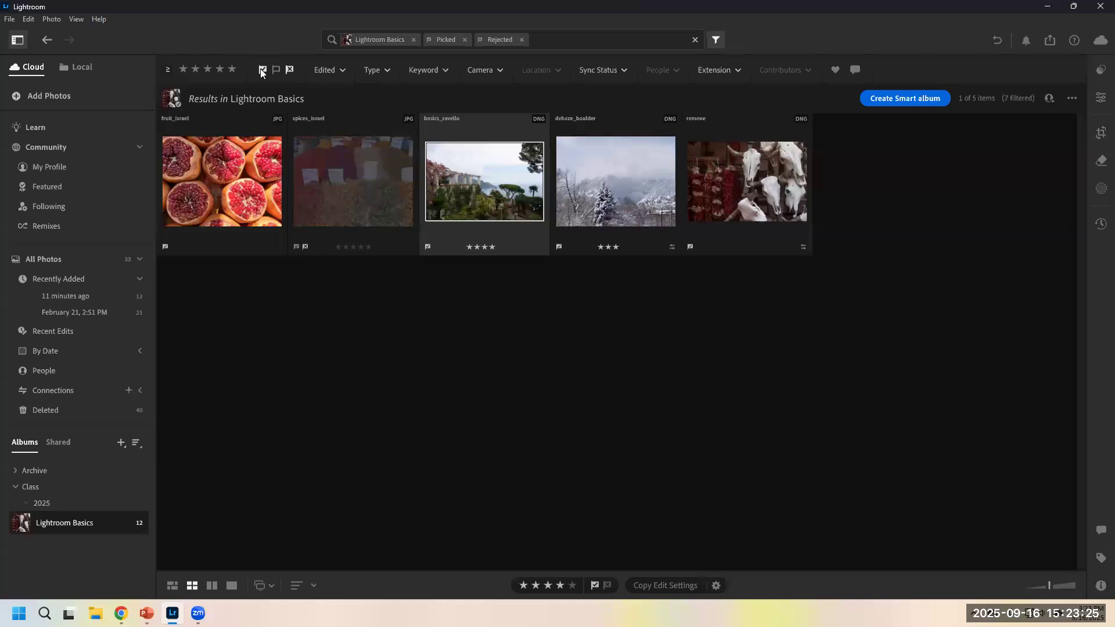
left_click(261, 69)
left_click(275, 70)
left_click(289, 70)
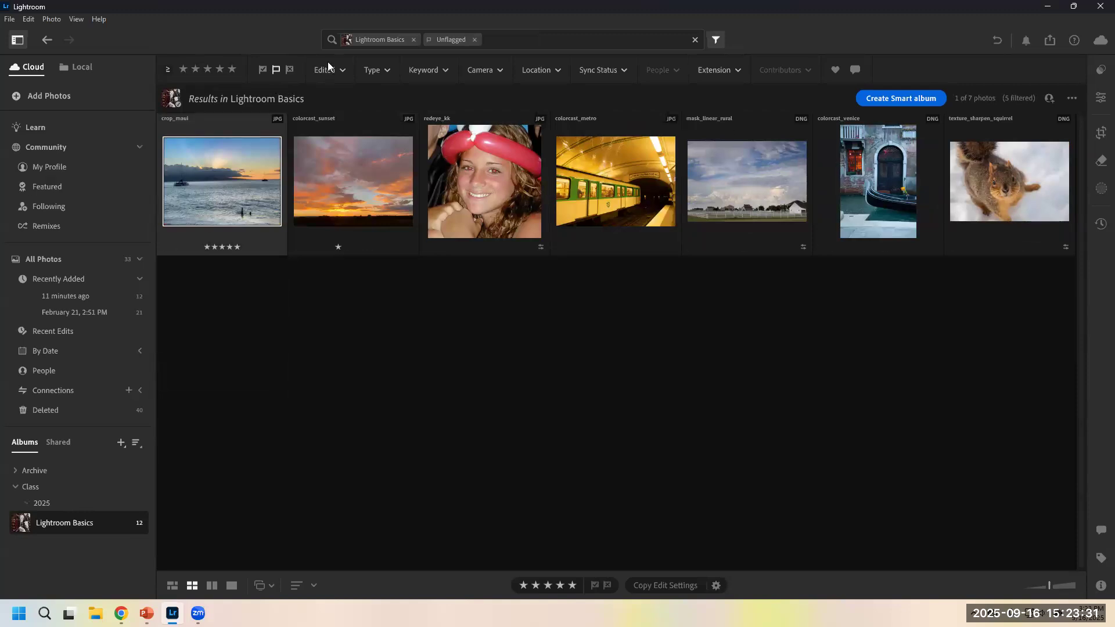
left_click(276, 69)
left_click(278, 70)
left_click(695, 39)
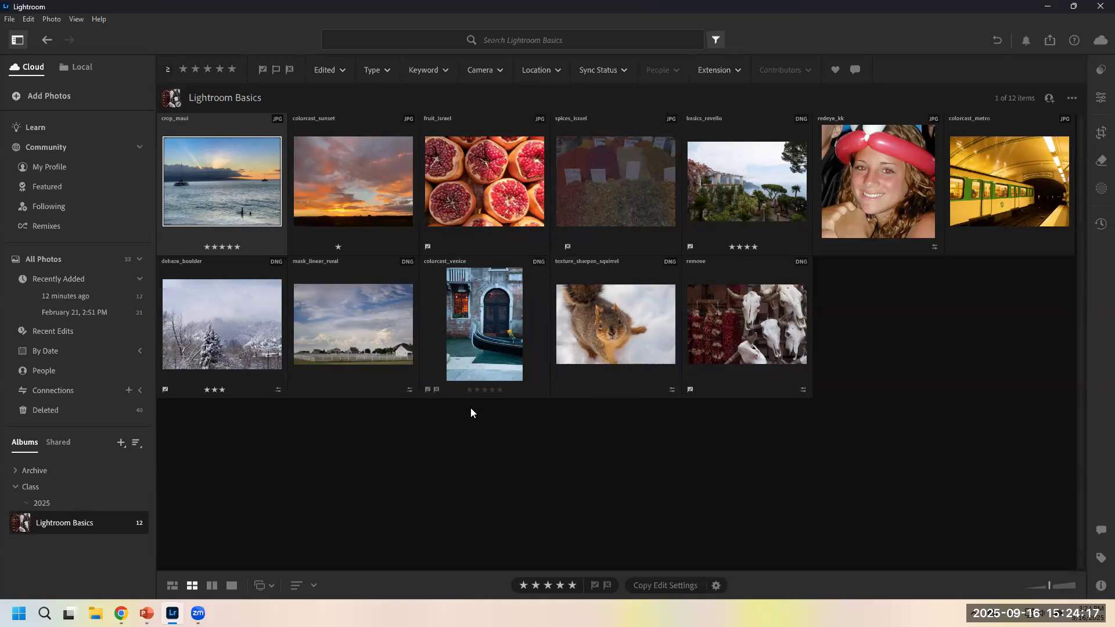
- Open crop_maui for editing in detail view, try Exposure values between −3.32 and +3.97, and reset Exposure to 0
double_click(205, 199)
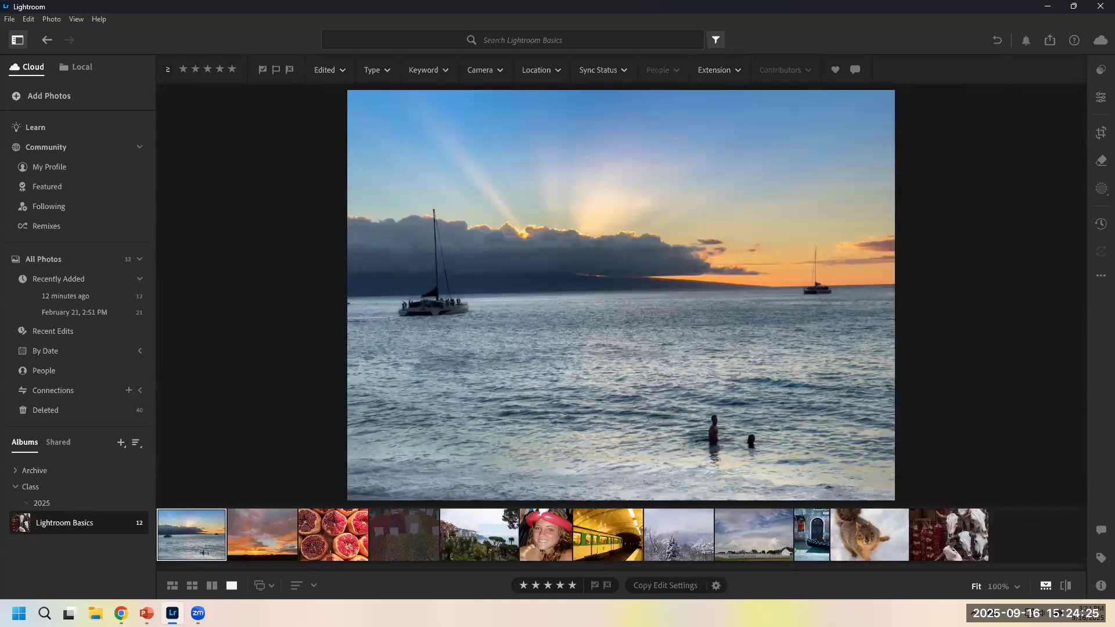
left_click(1098, 99)
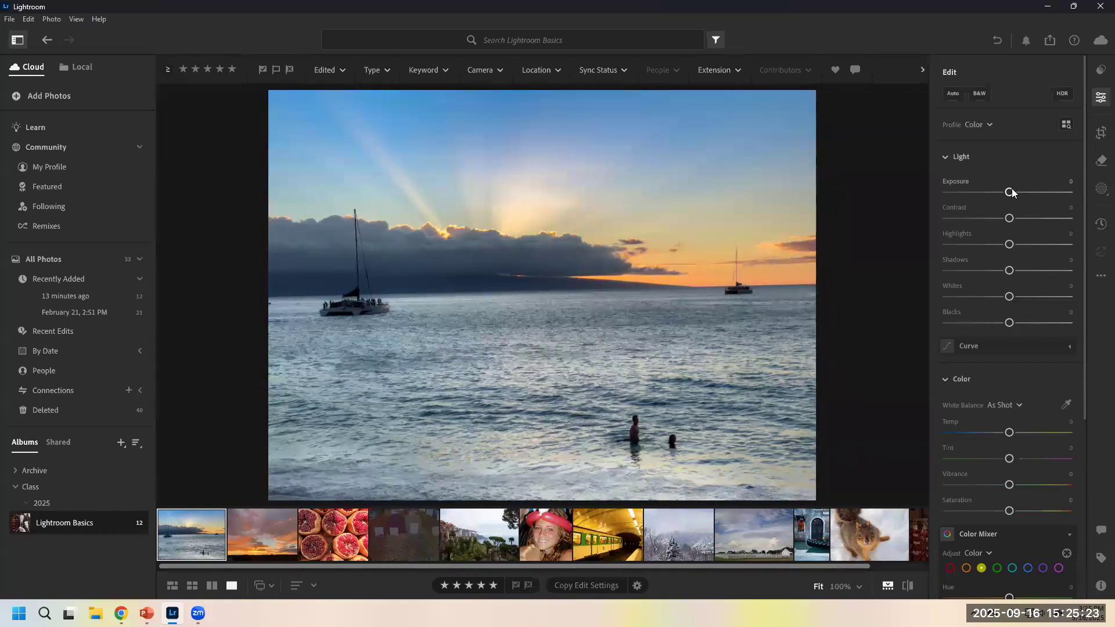
left_click_drag(1011, 197, 1058, 198)
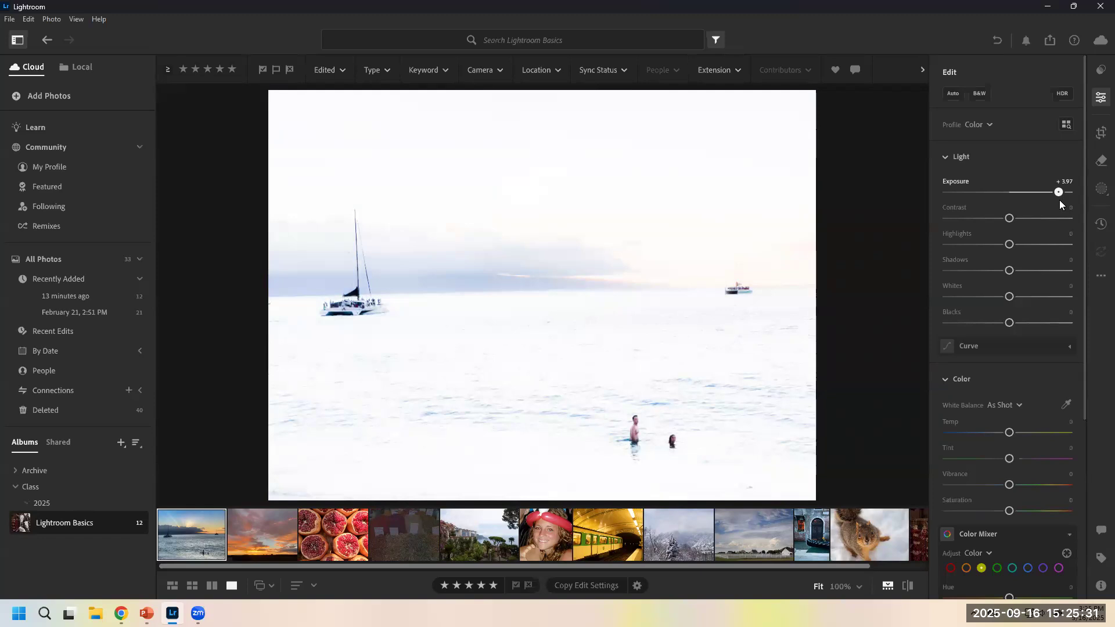
left_click_drag(1057, 200, 965, 206)
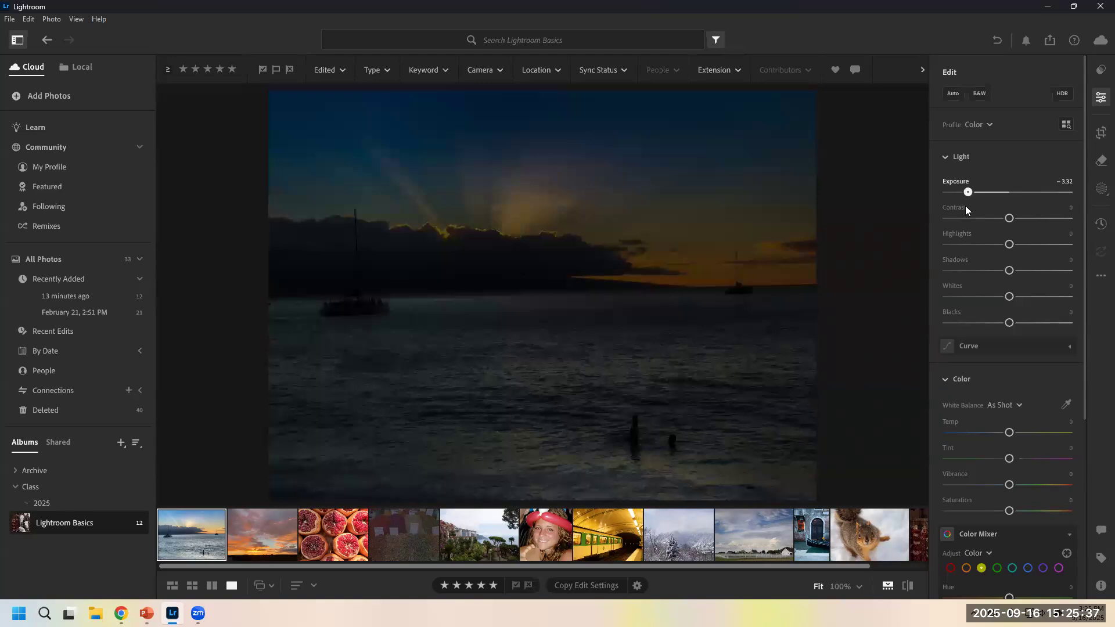
mouse_move(965, 206)
left_mouse_down()
mouse_move(922, 206)
mouse_move(972, 202)
left_mouse_up()
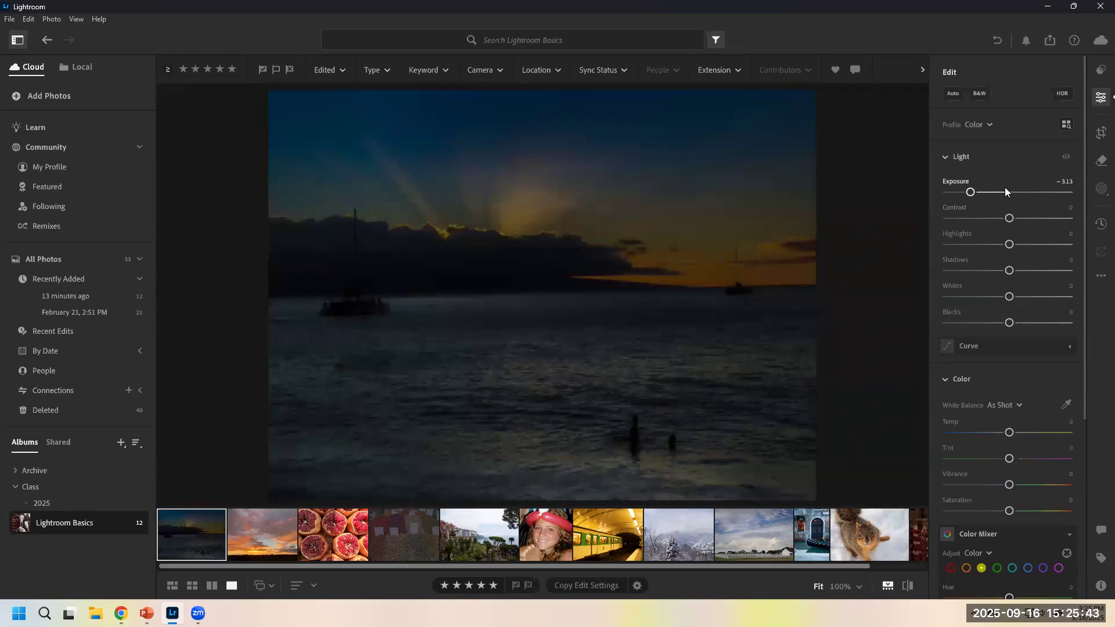
mouse_move(997, 190)
left_mouse_down()
mouse_move(974, 200)
mouse_move(1011, 199)
left_mouse_up()
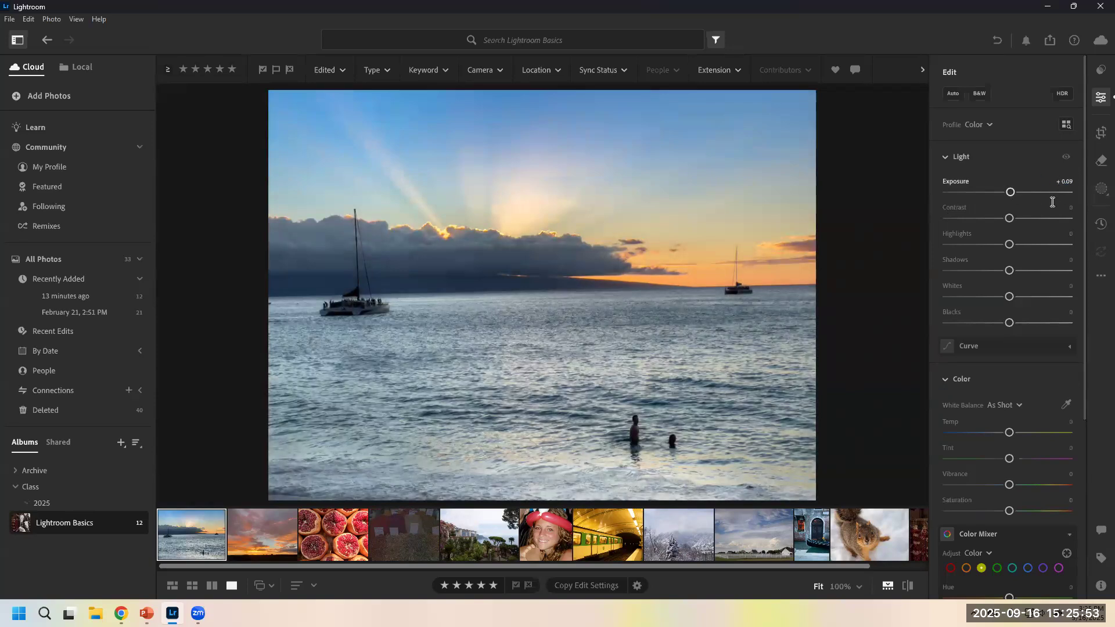
left_click(992, 192)
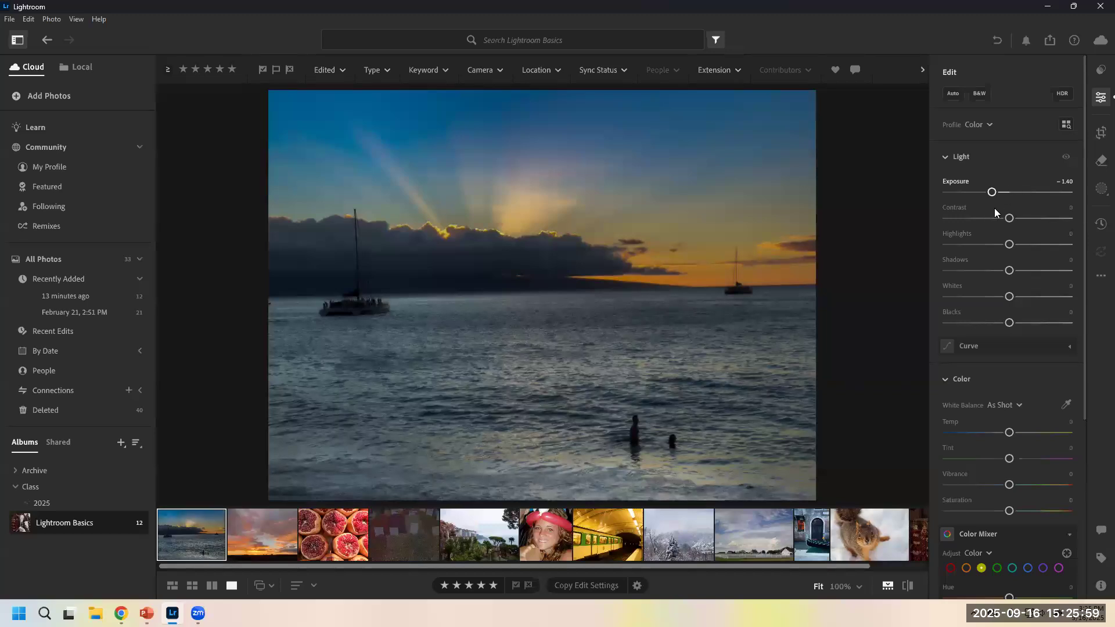
double_click(1017, 192)
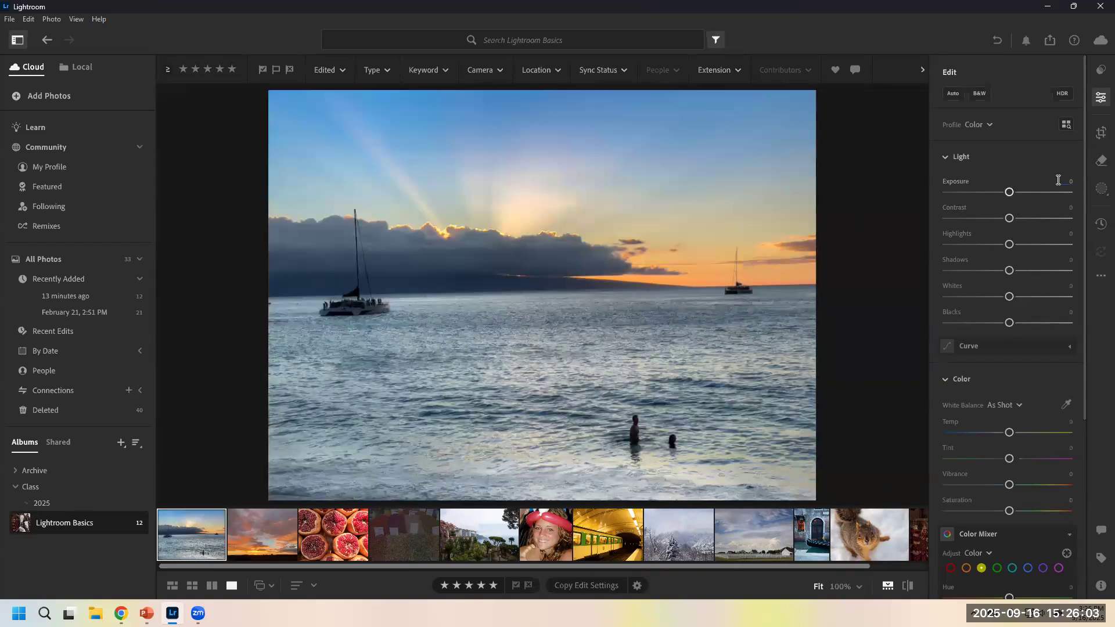
left_click_drag(1010, 191, 1044, 190)
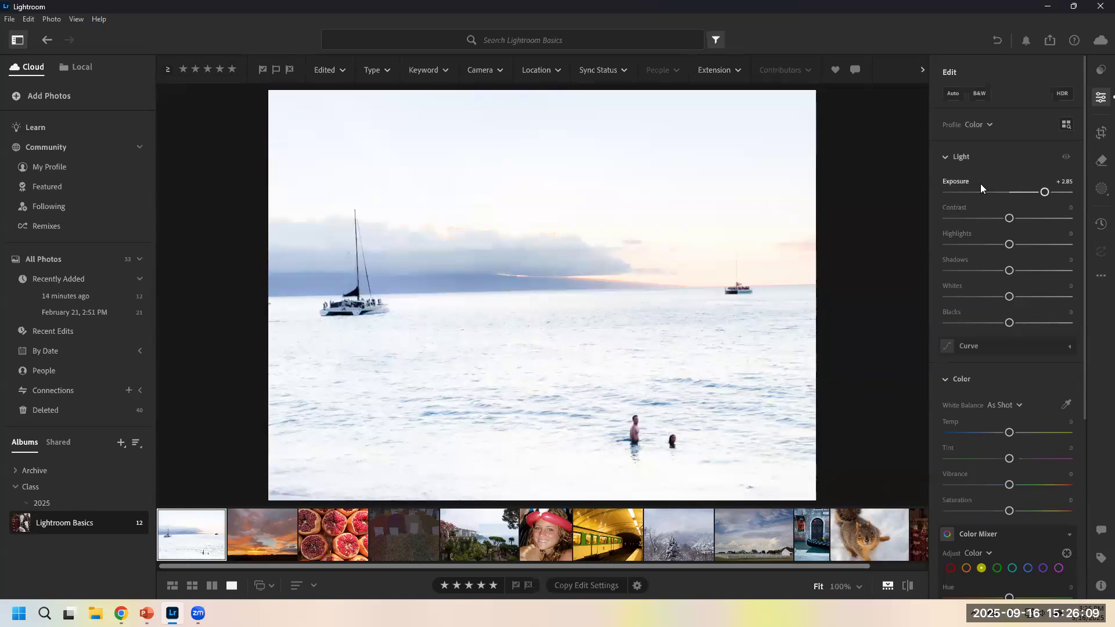
double_click(999, 190)
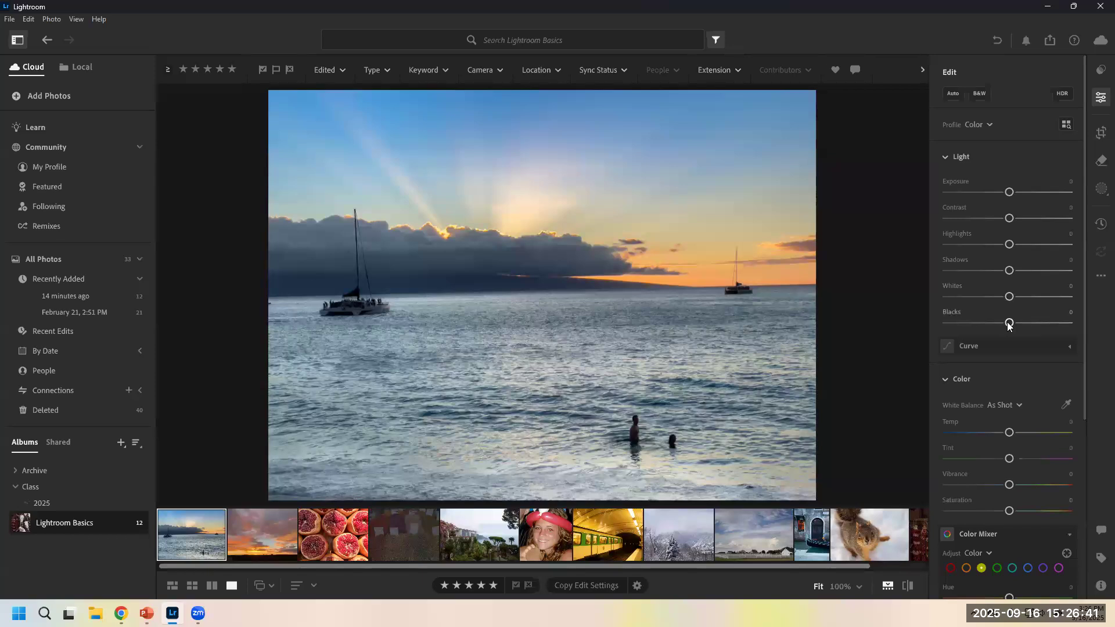
- Try lowering Blacks and Whites on crop_maui, resetting each to 0
mouse_move(1011, 322)
left_mouse_down()
mouse_move(1022, 325)
mouse_move(894, 338)
mouse_move(1059, 318)
mouse_move(883, 316)
mouse_move(1070, 318)
mouse_move(884, 316)
mouse_move(1061, 327)
mouse_move(953, 322)
mouse_move(1015, 322)
mouse_move(983, 323)
mouse_move(993, 322)
left_mouse_up()
double_click(1010, 323)
left_click_drag(1009, 297, 925, 297)
mouse_move(1009, 298)
left_mouse_down()
mouse_move(1089, 301)
mouse_move(904, 294)
mouse_move(1088, 301)
mouse_move(911, 300)
mouse_move(1082, 306)
mouse_move(1009, 296)
left_mouse_up()
- Try crop_maui's Contrast at −100 and +100, and reset it to 0
left_click_drag(1012, 212, 923, 227)
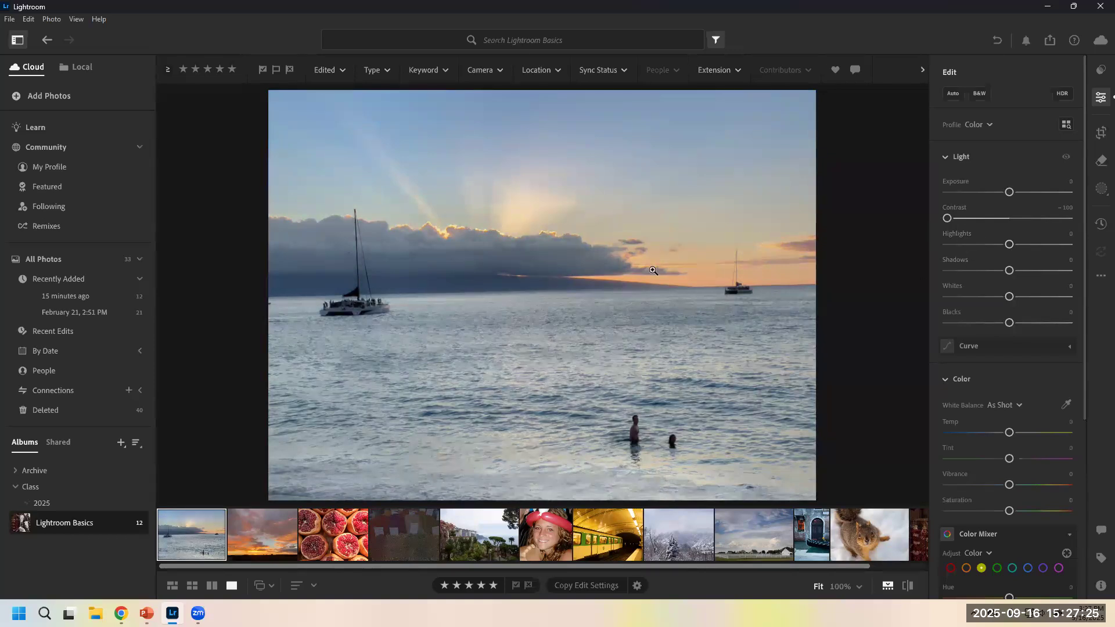
left_click_drag(989, 216, 1098, 231)
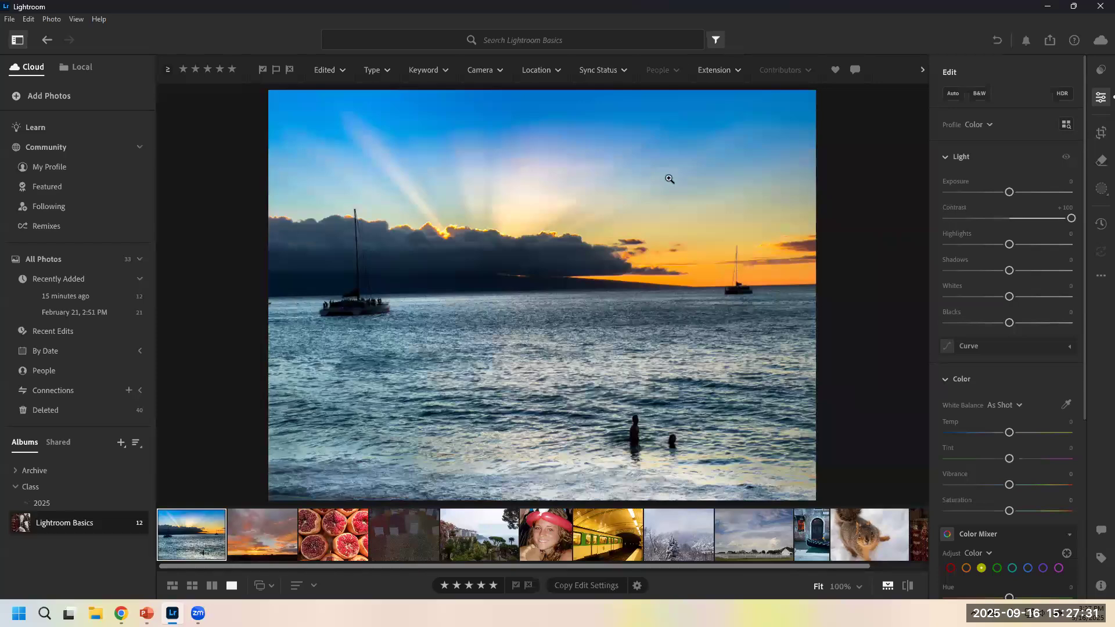
double_click(1011, 218)
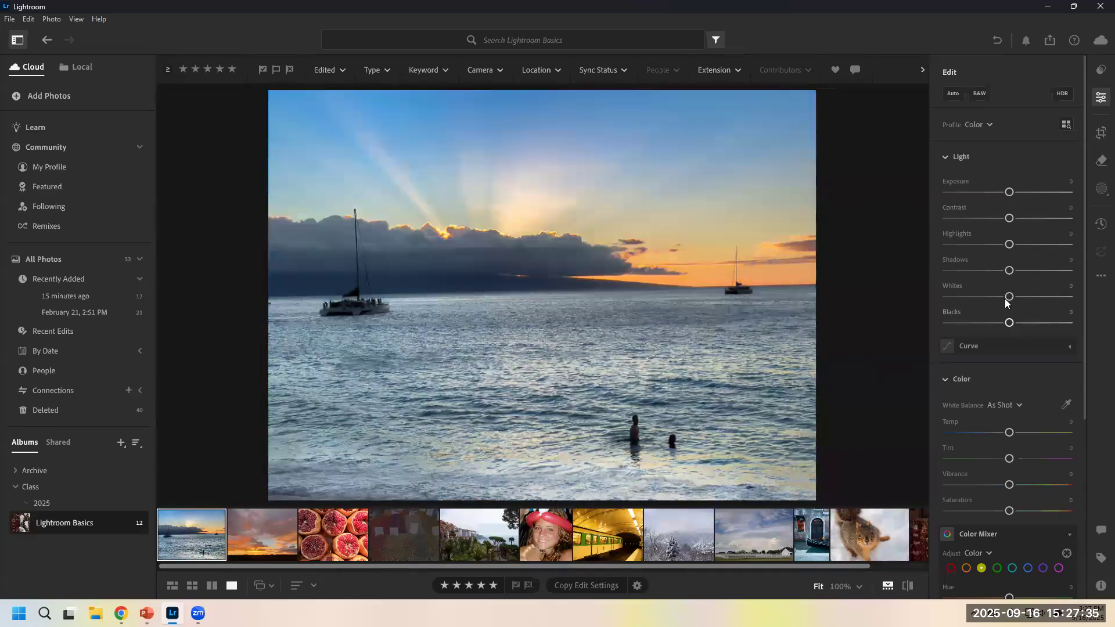
- Try different Highlights and Shadows settings on crop_maui, and reset both to 0
left_click_drag(1011, 245, 1051, 271)
double_click(1005, 243)
left_click_drag(943, 274, 1009, 270)
- Set crop_maui's Contrast to −7, Highlights to +17, Shadows to −13, Whites to +11 and Blacks to −4, with Exposure at 0
left_click_drag(1019, 192, 1013, 325)
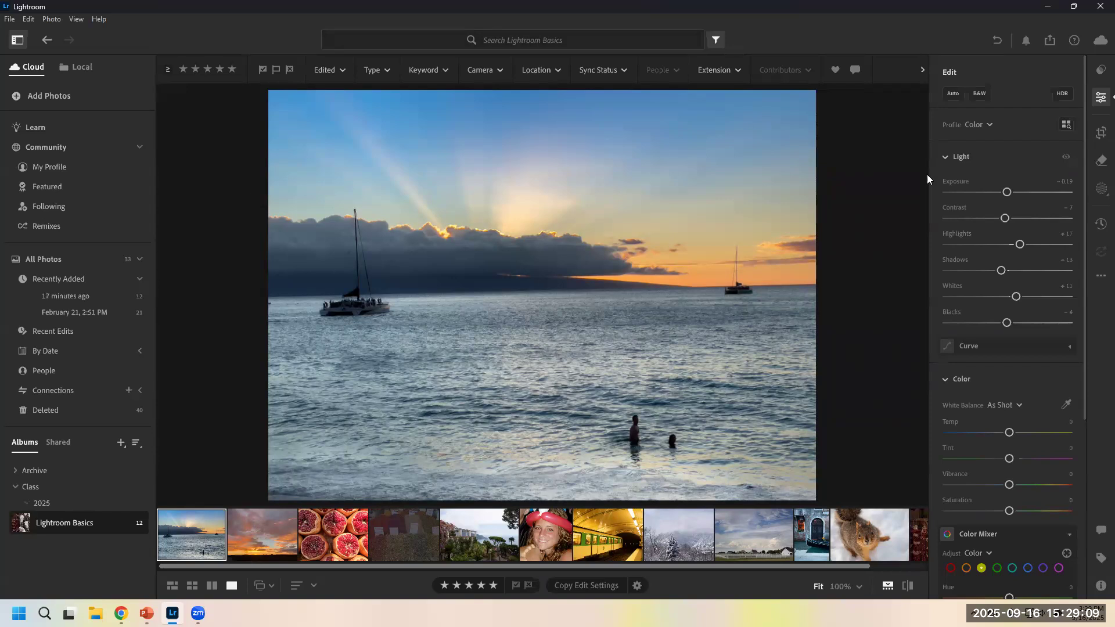
left_click(968, 192)
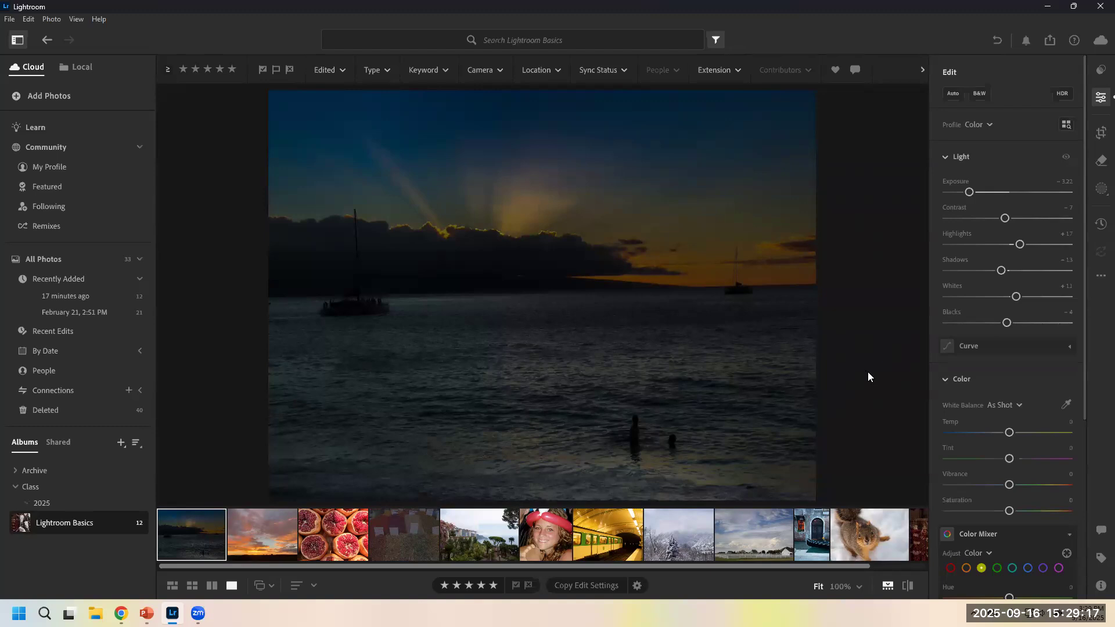
double_click(1007, 192)
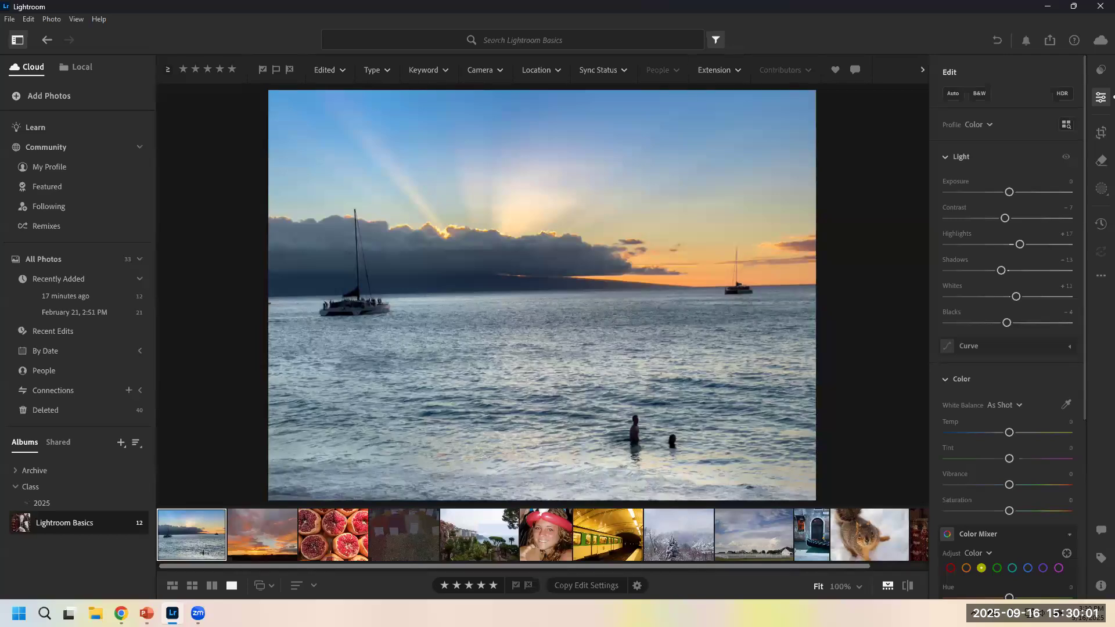
- Examine the Color adjustments for crop_maui, including white balance, the Color Mixer and the Color Grading wheels
scroll(1054, 383, "down", 2)
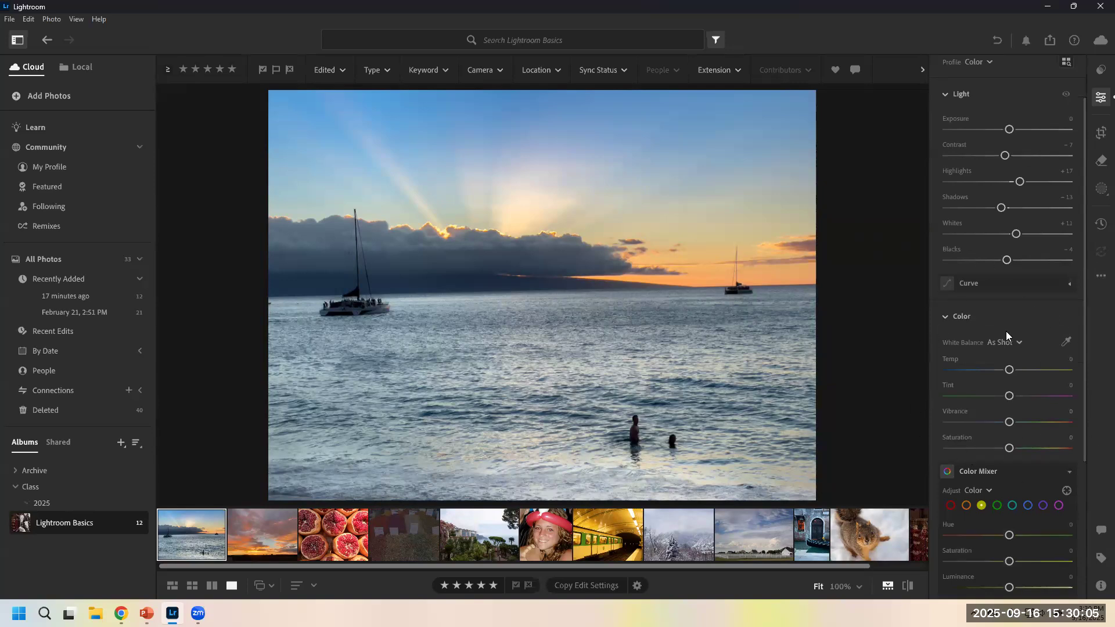
scroll(1083, 96, "up", 2)
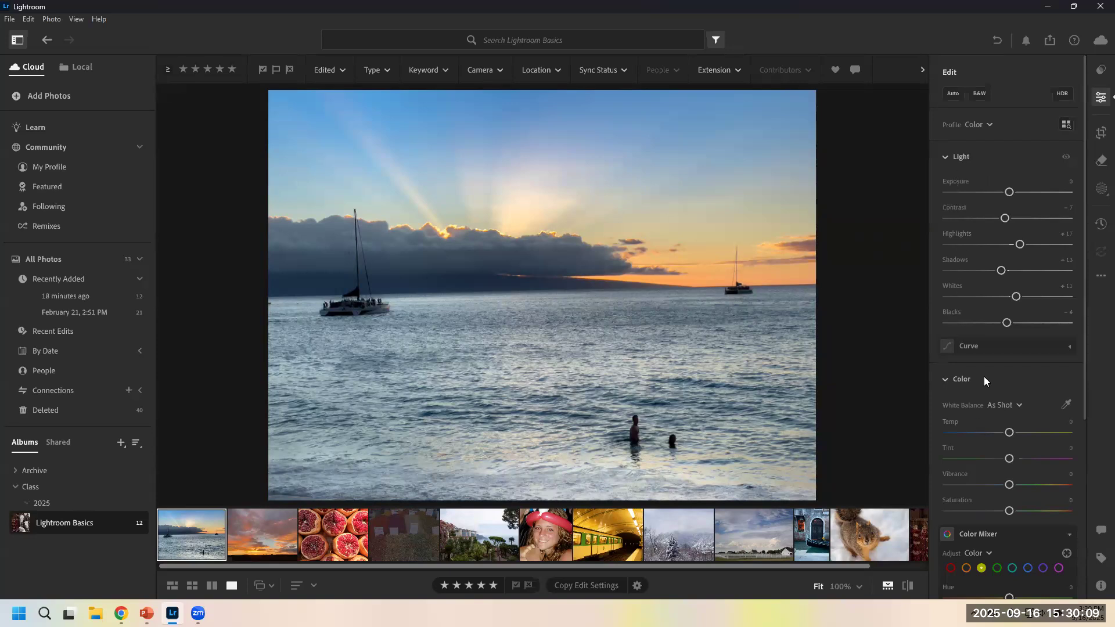
scroll(980, 406, "down", 3)
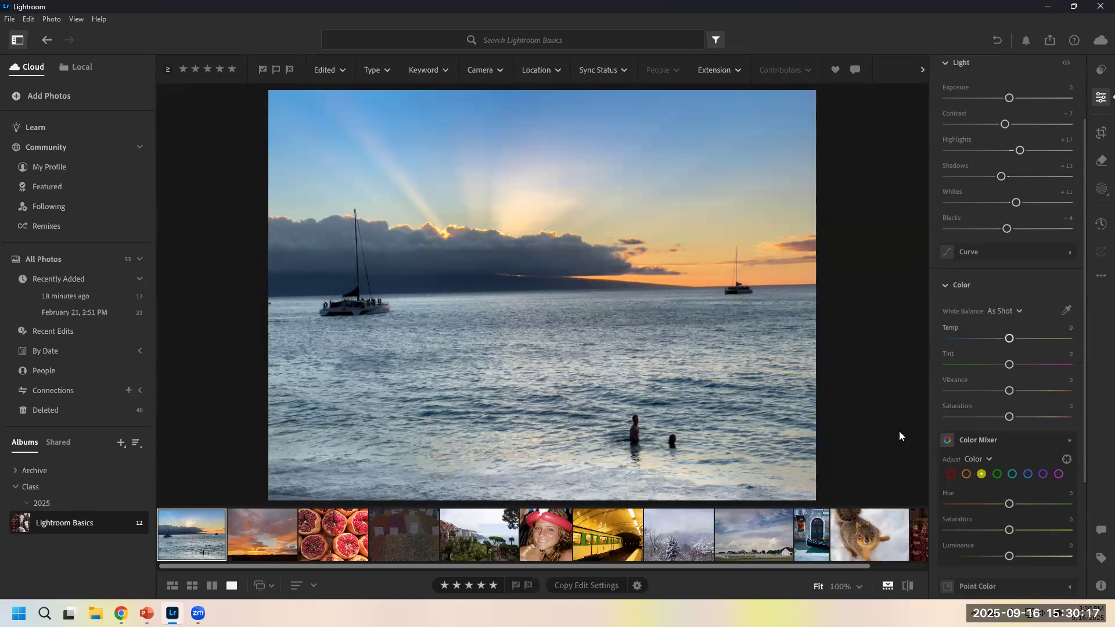
scroll(945, 393, "down", 1)
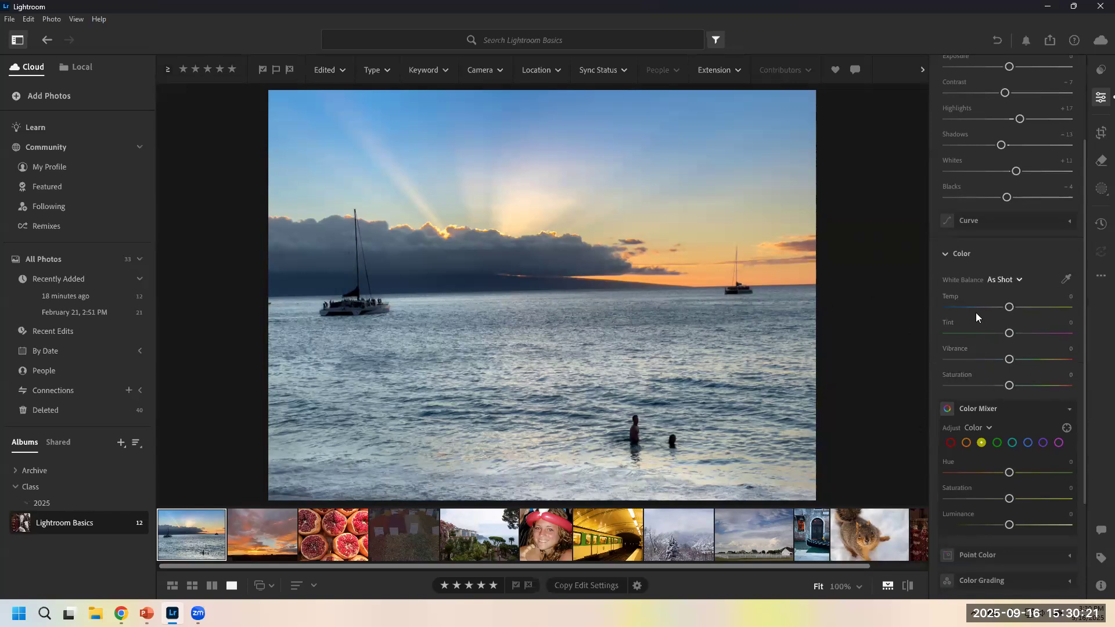
scroll(982, 501, "down", 3)
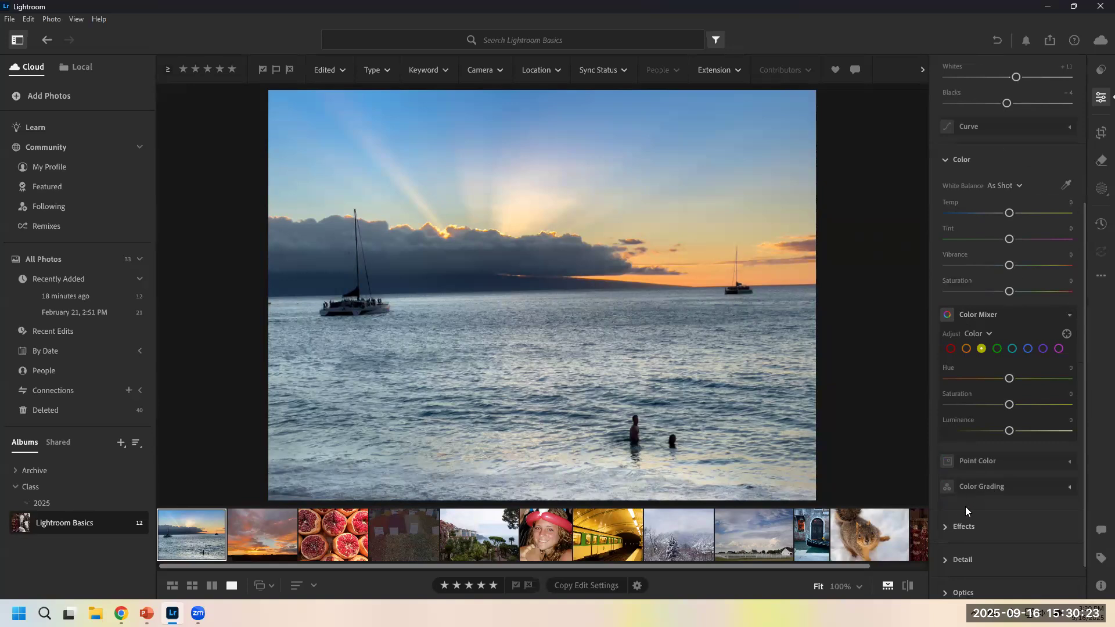
left_click(973, 485)
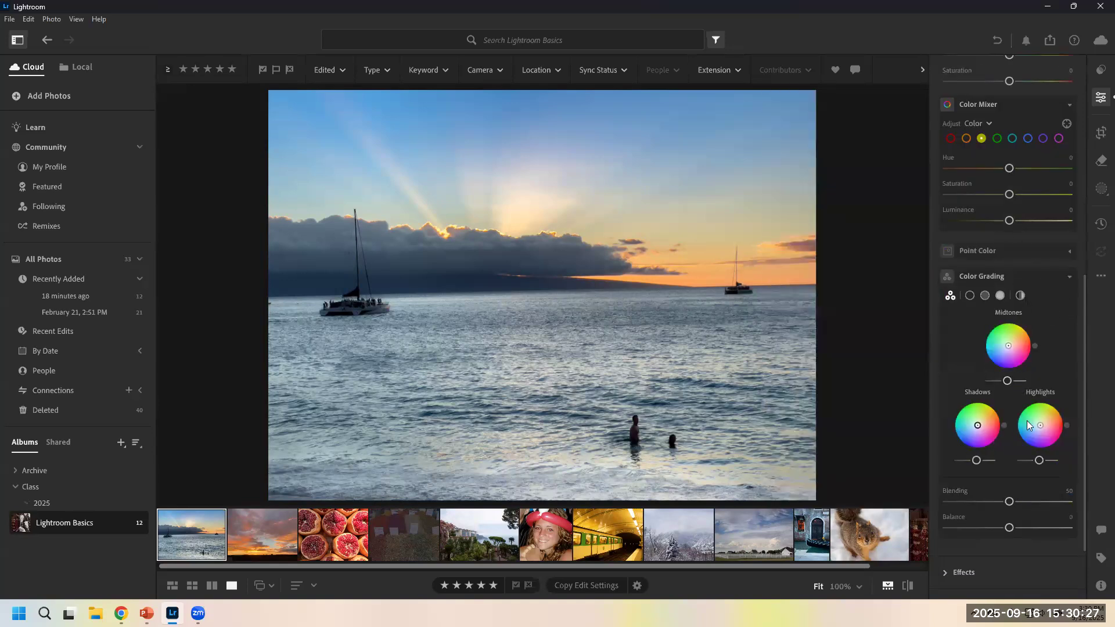
left_click(1049, 276)
scroll(957, 349, "up", 5)
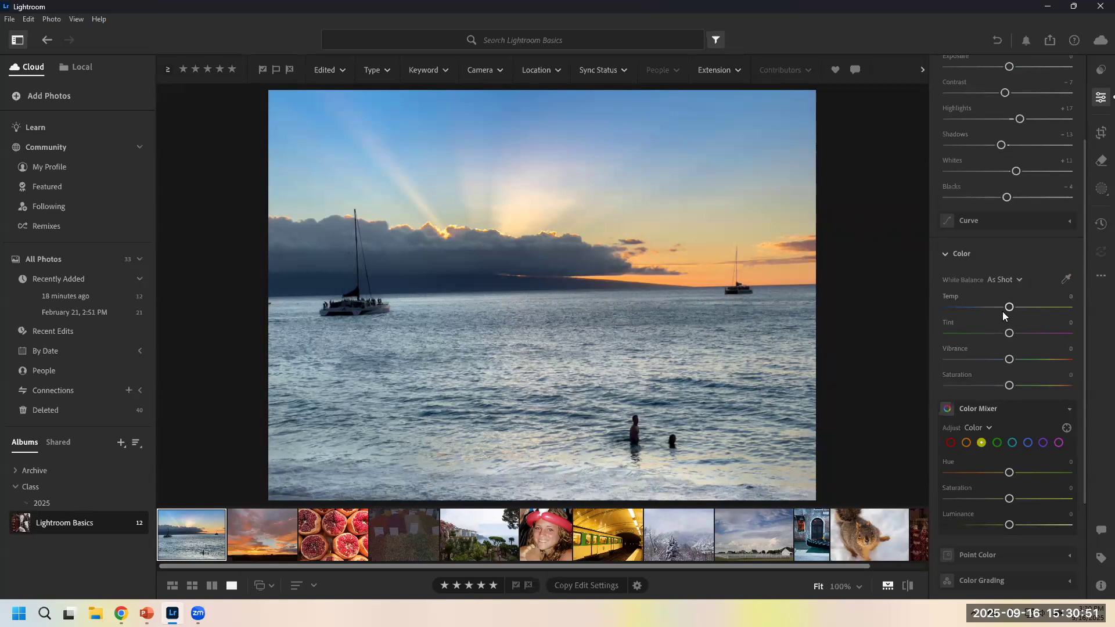
- Open dehaze_boulder, try Temp values between 2,000 and 50,000, and set Temp to 6,041
left_click(692, 540)
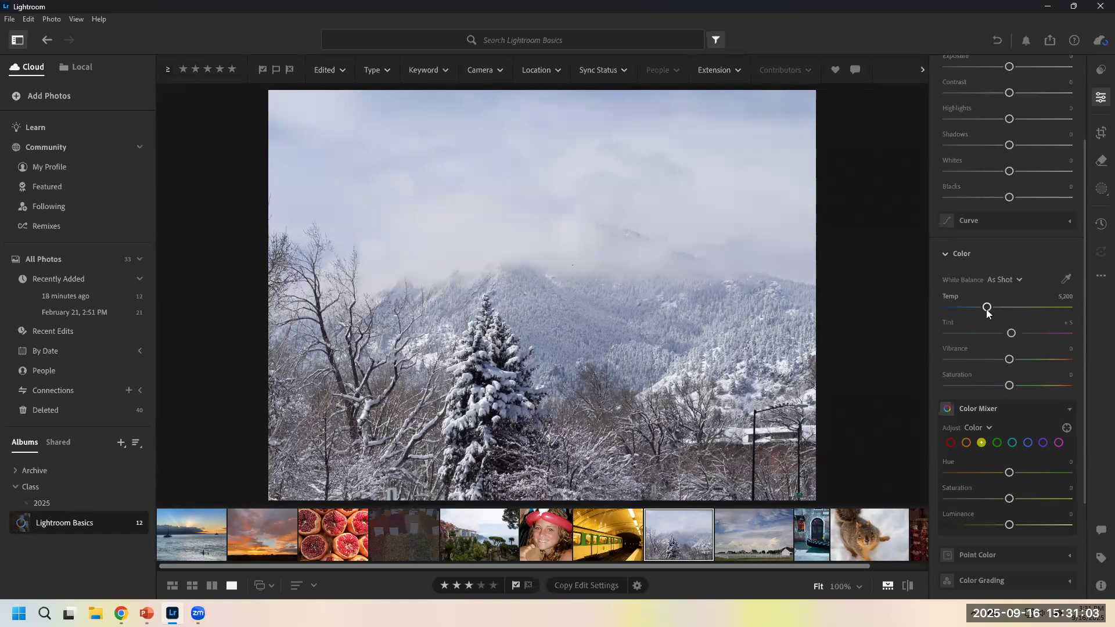
mouse_move(987, 314)
left_mouse_down()
mouse_move(1001, 318)
mouse_move(969, 309)
mouse_move(987, 310)
left_mouse_up()
left_click(614, 529)
left_click(685, 527)
left_click_drag(993, 306, 1013, 310)
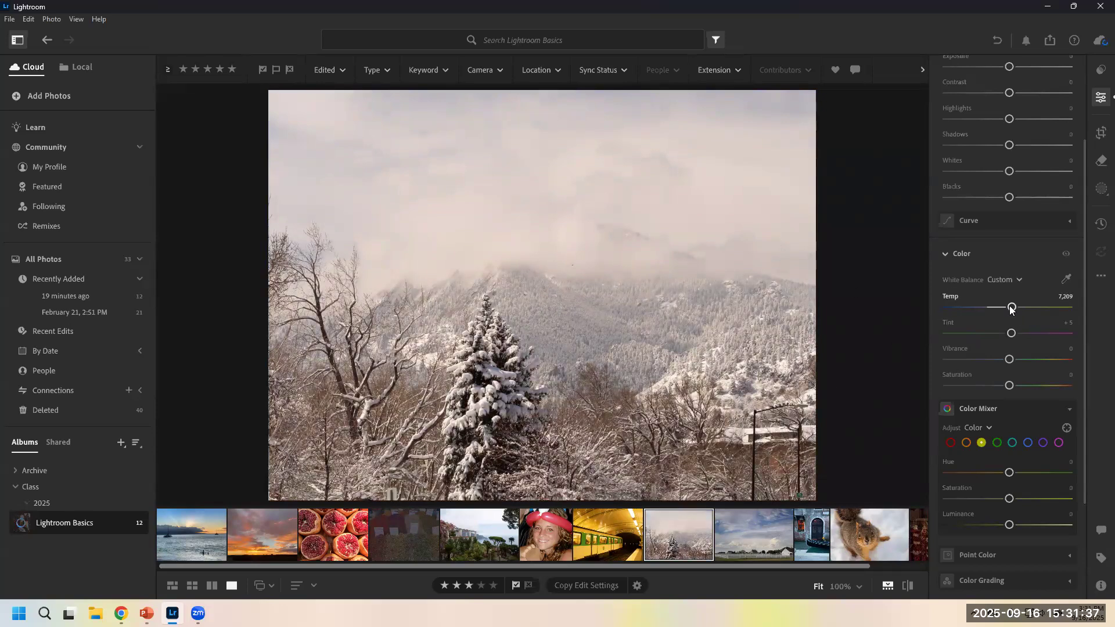
left_click_drag(1011, 307, 1078, 315)
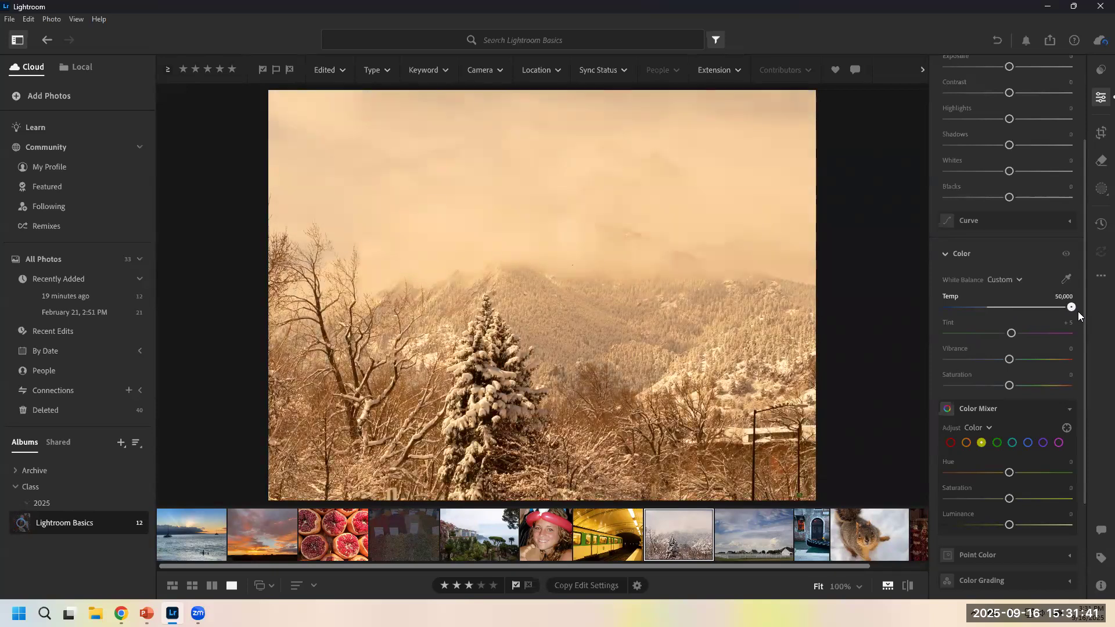
left_click_drag(1067, 314, 948, 312)
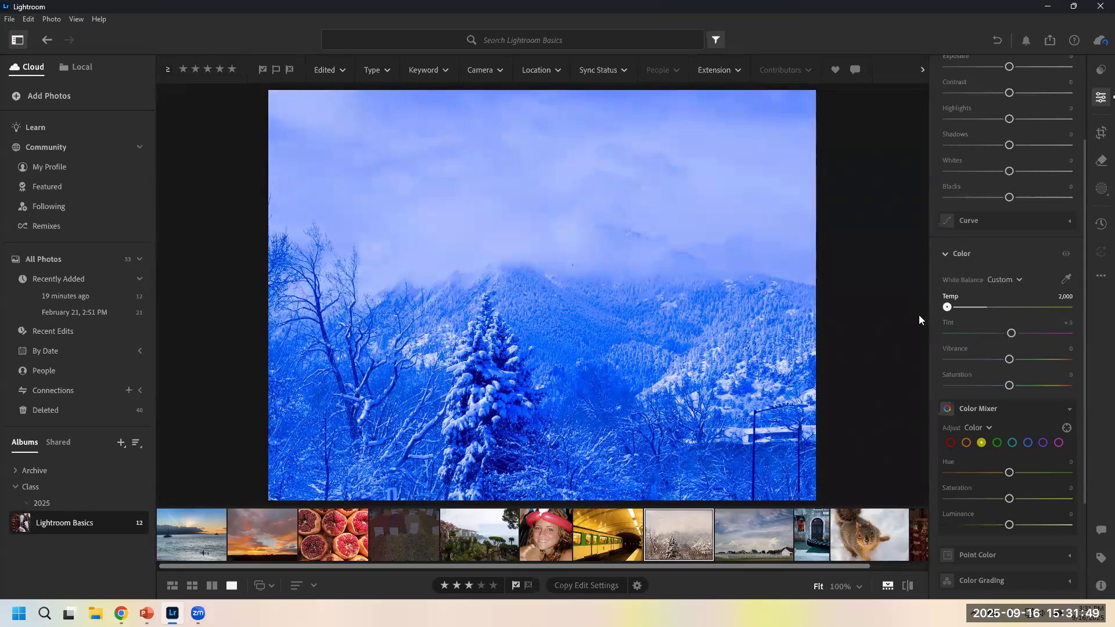
left_click_drag(947, 308, 997, 311)
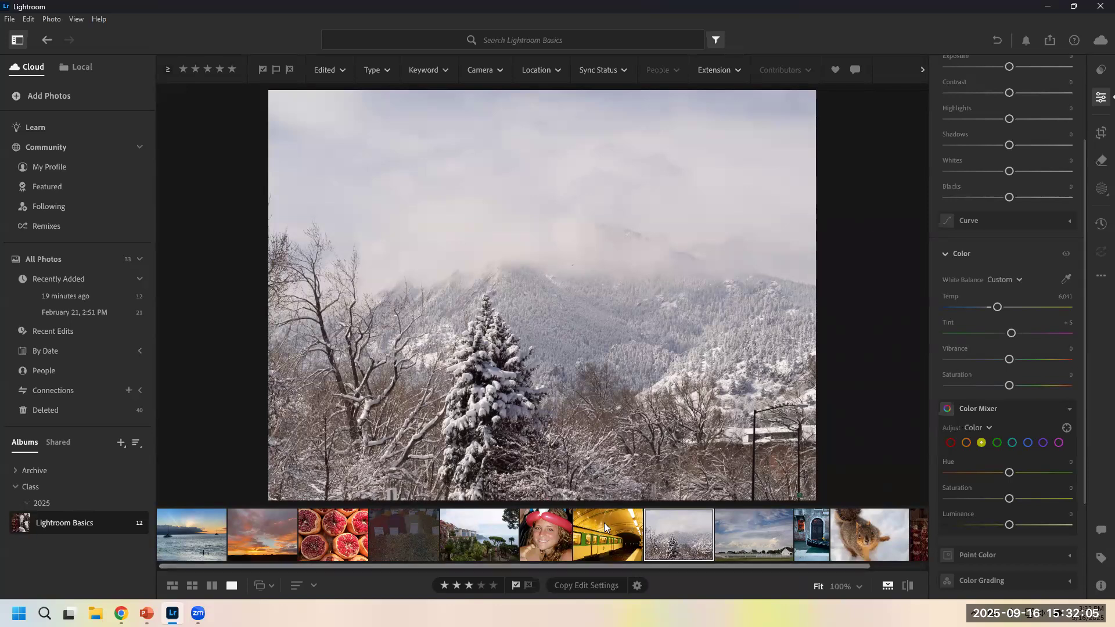
- Compare with colorcast_metro, return to dehaze_boulder, try Vibrance at +99, and set it to +15
left_click(621, 524)
left_click(686, 527)
left_click_drag(1009, 355, 1070, 380)
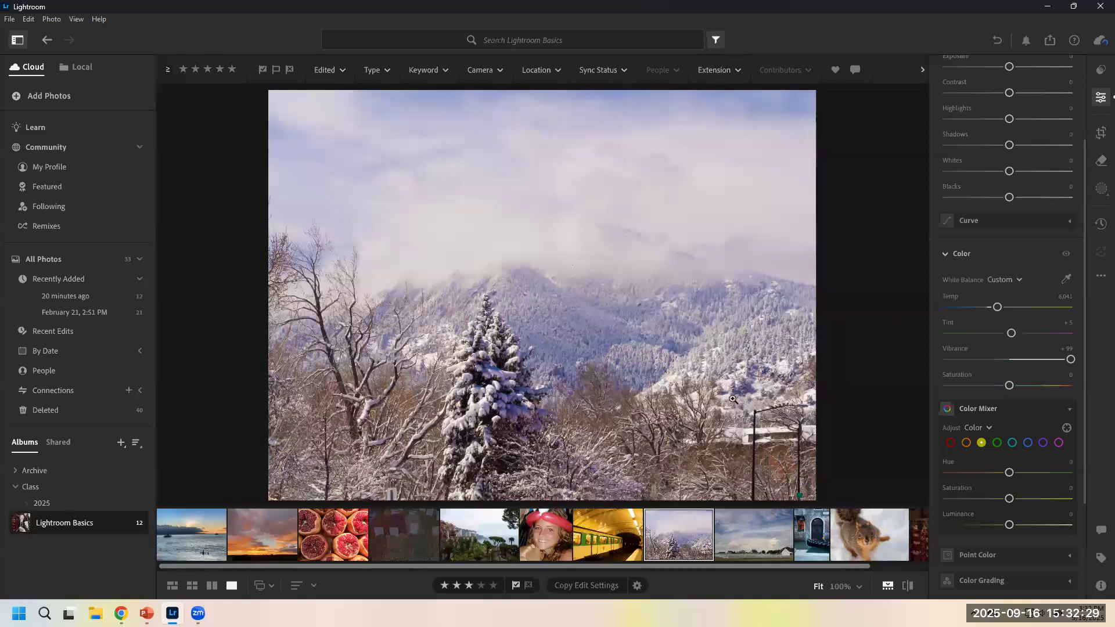
left_click_drag(1048, 360, 1016, 363)
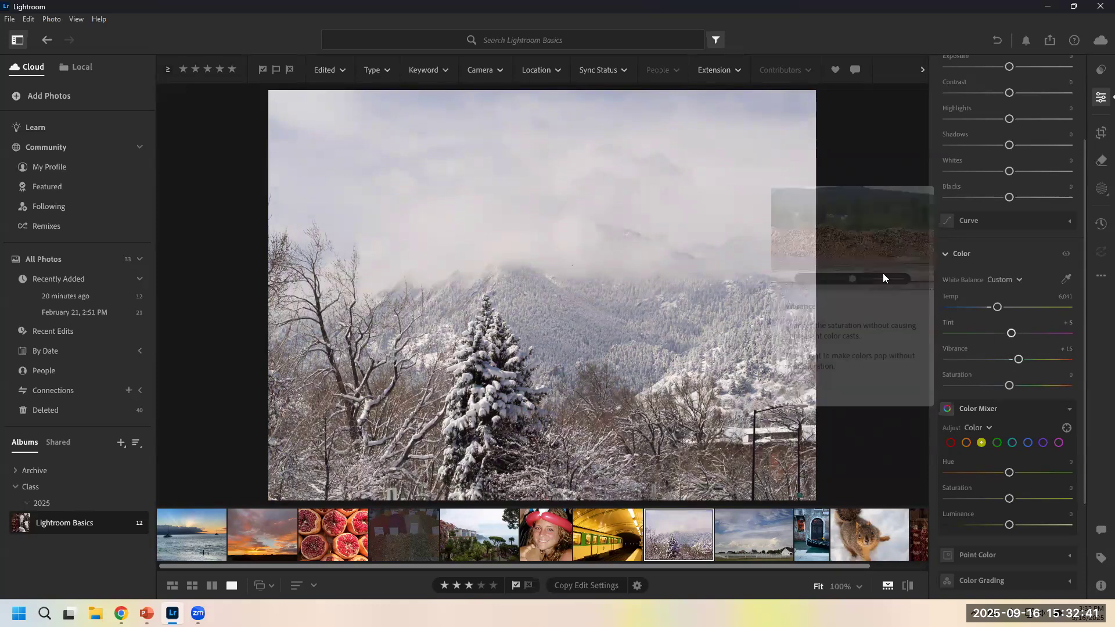
scroll(961, 202, "up", 1)
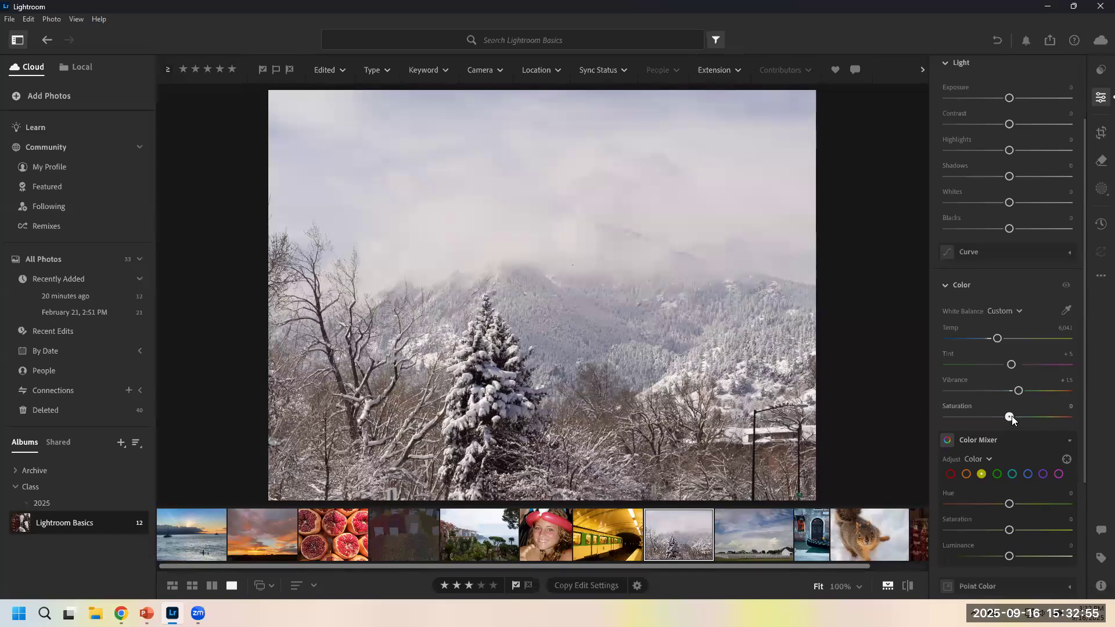
- Try both Saturation extremes on dehaze_boulder, reset Saturation and Vibrance, and shift Temp slightly cooler
left_click_drag(1012, 416, 1014, 418)
left_click_drag(1014, 417, 1059, 418)
left_click_drag(1070, 417, 911, 410)
double_click(1007, 415)
double_click(1008, 391)
left_click(988, 339)
- Open colorcast_metro, try Temp at −100, and reset it to 0
left_click(603, 513)
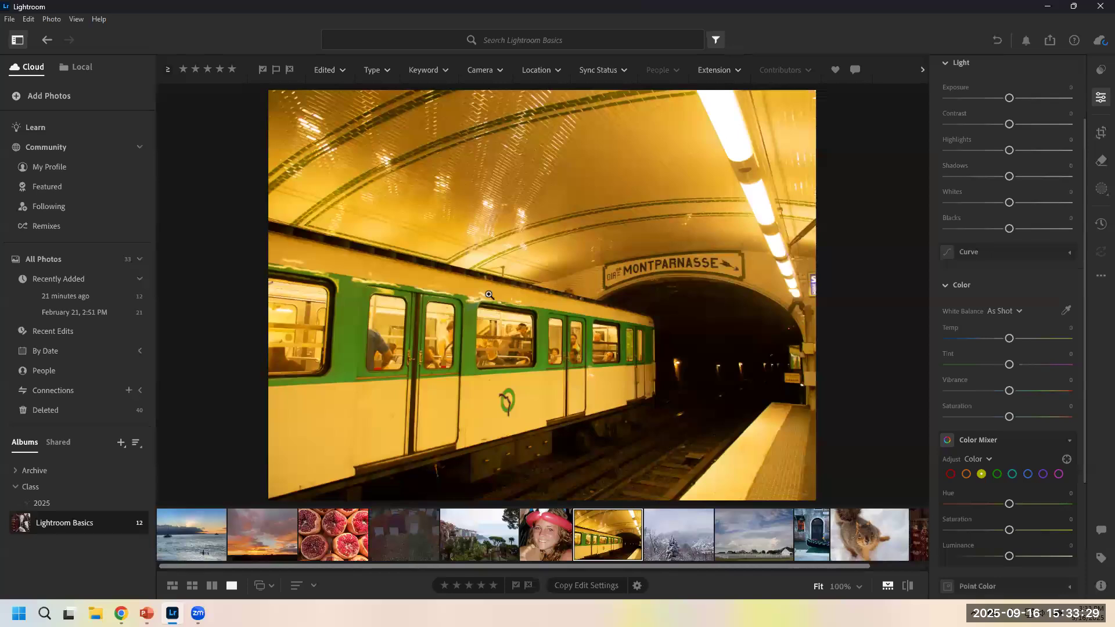
left_click_drag(1000, 340, 936, 343)
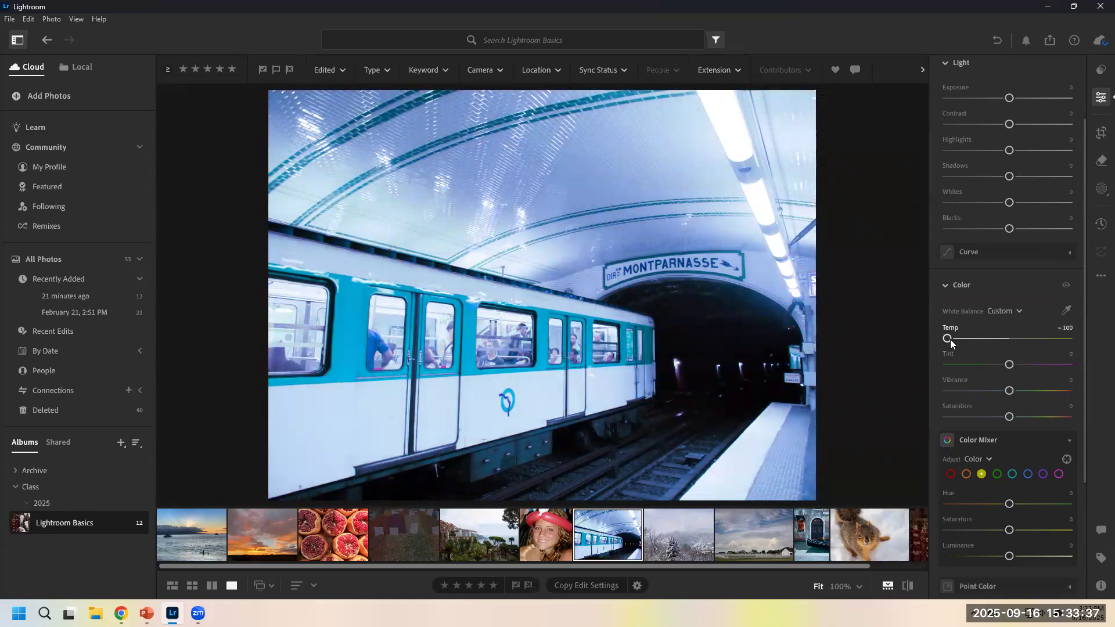
double_click(1007, 338)
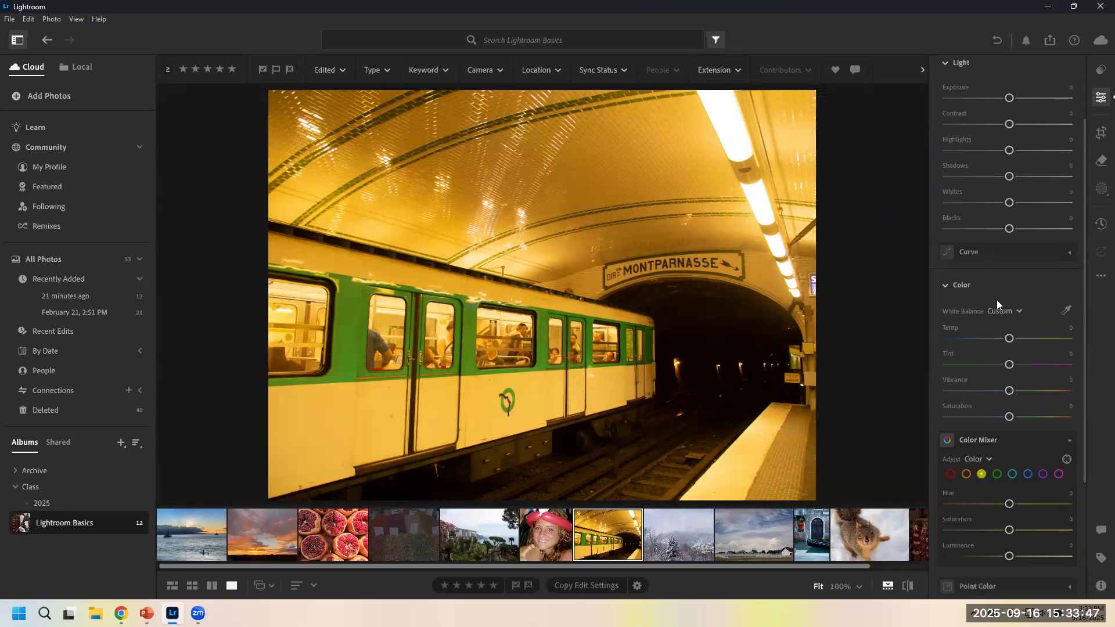
- Neutralize the metro photo's color cast by sampling the pale side of the train with the white balance eyedropper, and set Tint to +16
left_click(1068, 311)
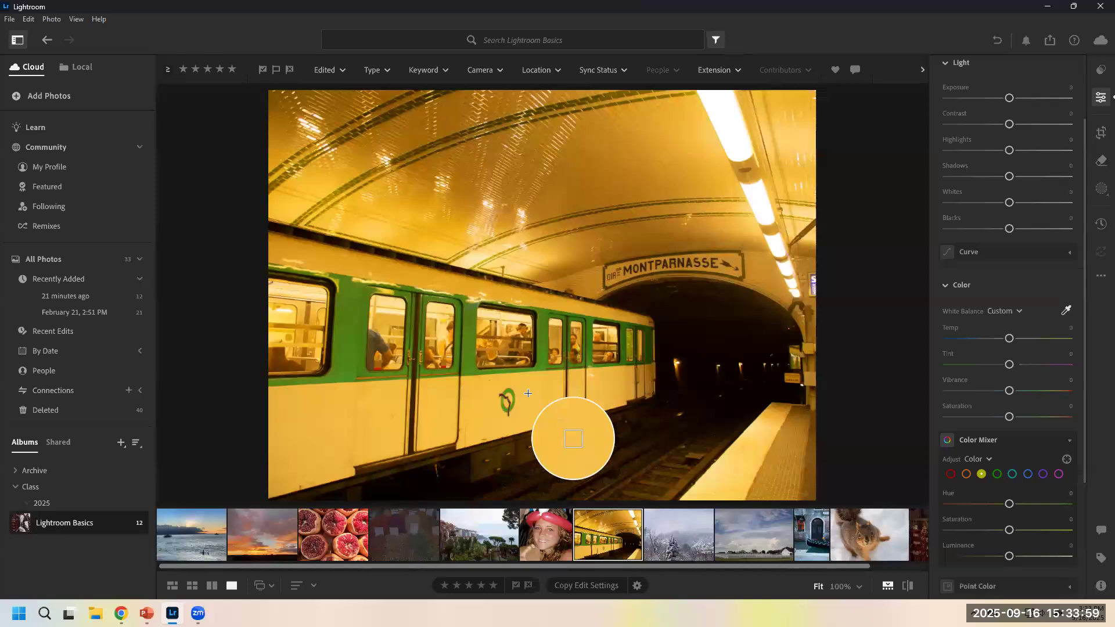
left_click(527, 393)
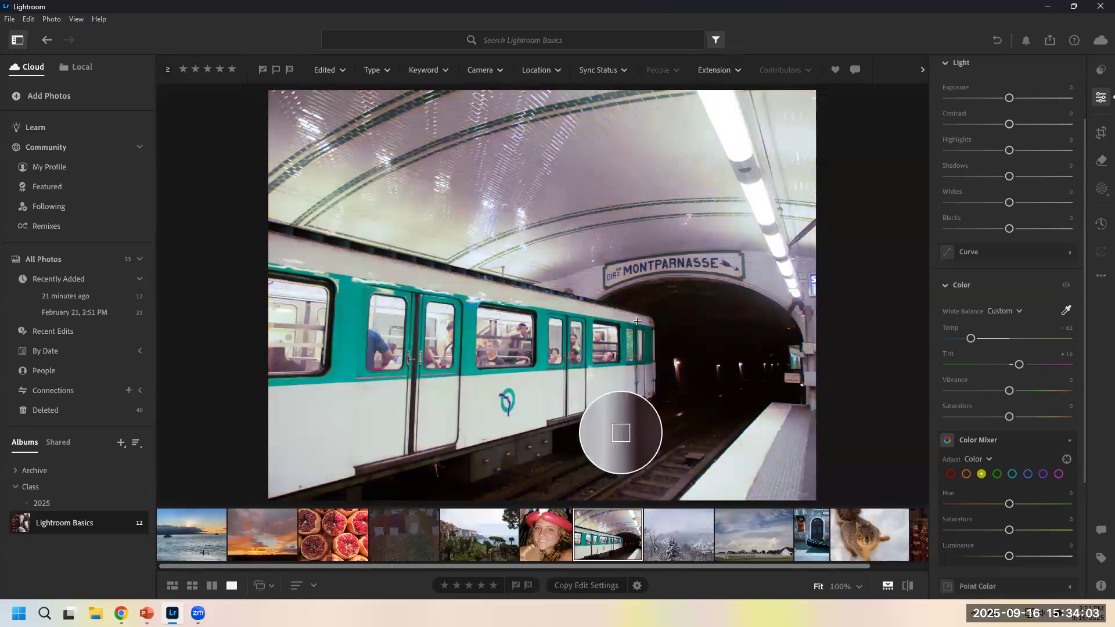
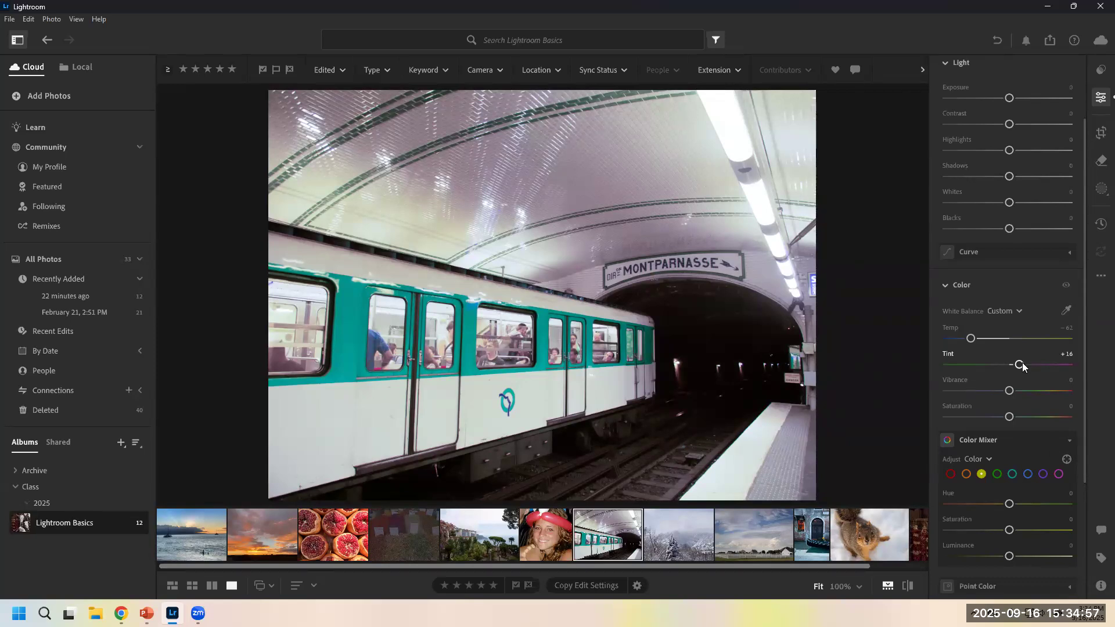
mouse_move(1022, 363)
left_mouse_down()
mouse_move(949, 364)
mouse_move(1097, 377)
mouse_move(1097, 362)
mouse_move(1018, 363)
left_mouse_up()
left_click_drag(1022, 362, 1019, 362)
left_click(1068, 354)
type("16")
key("Return")
- Set the metro photo's Temp to −7, Tint to +6, Contrast to −18, Shadows to +8, Whites to −10 and Blacks to +17, with Exposure at 0
scroll(989, 352, "up", 3)
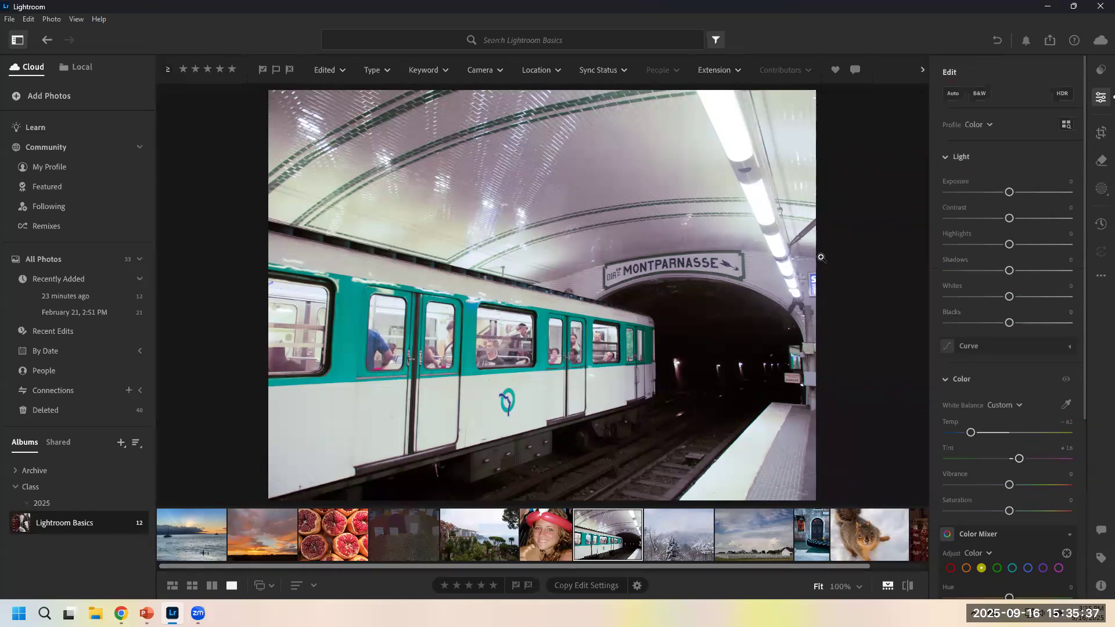
left_click_drag(994, 433, 1008, 459)
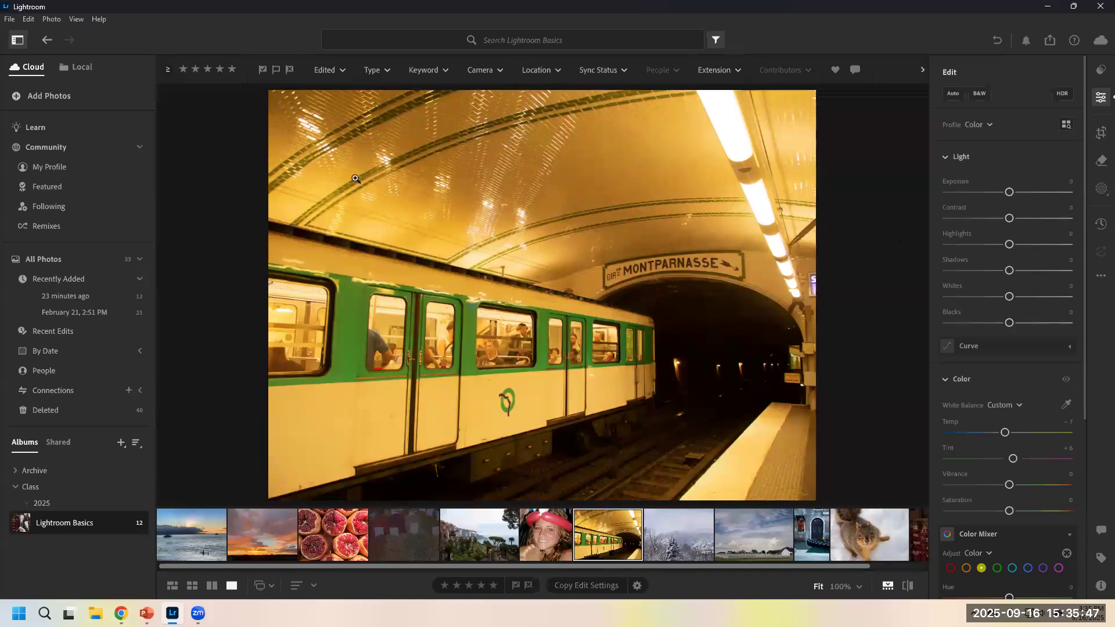
left_click_drag(1015, 191, 1020, 220)
double_click(1011, 191)
left_click_drag(1008, 298, 1022, 324)
left_click_drag(1012, 271, 1014, 271)
left_click_drag(1013, 219, 994, 218)
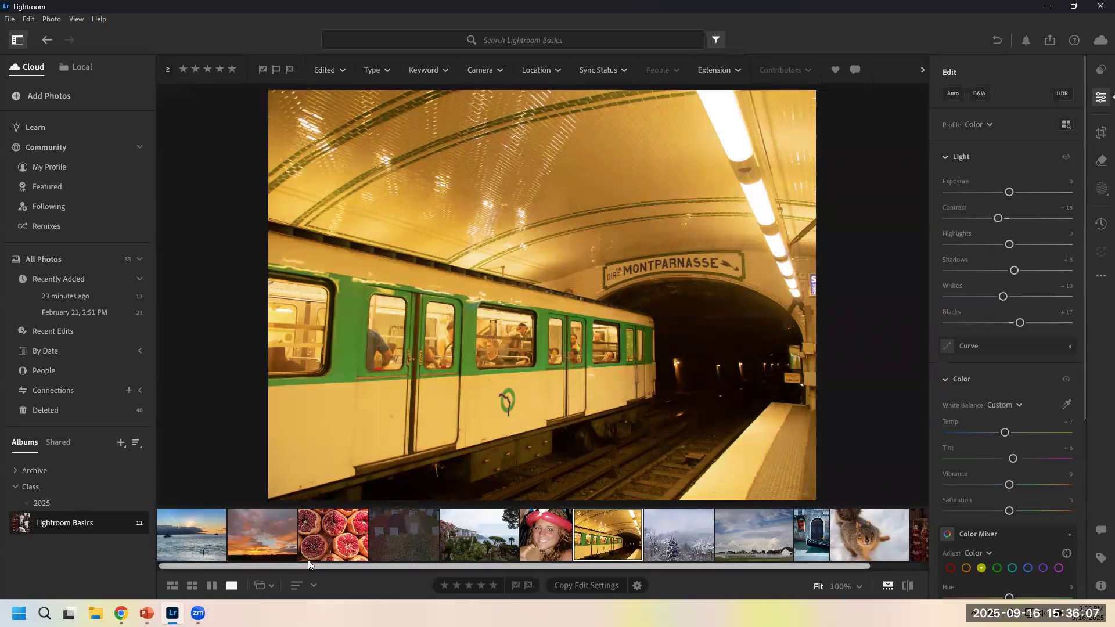
- Open the pomegranate photo and examine its Recommended and Premium presets
left_click(338, 547)
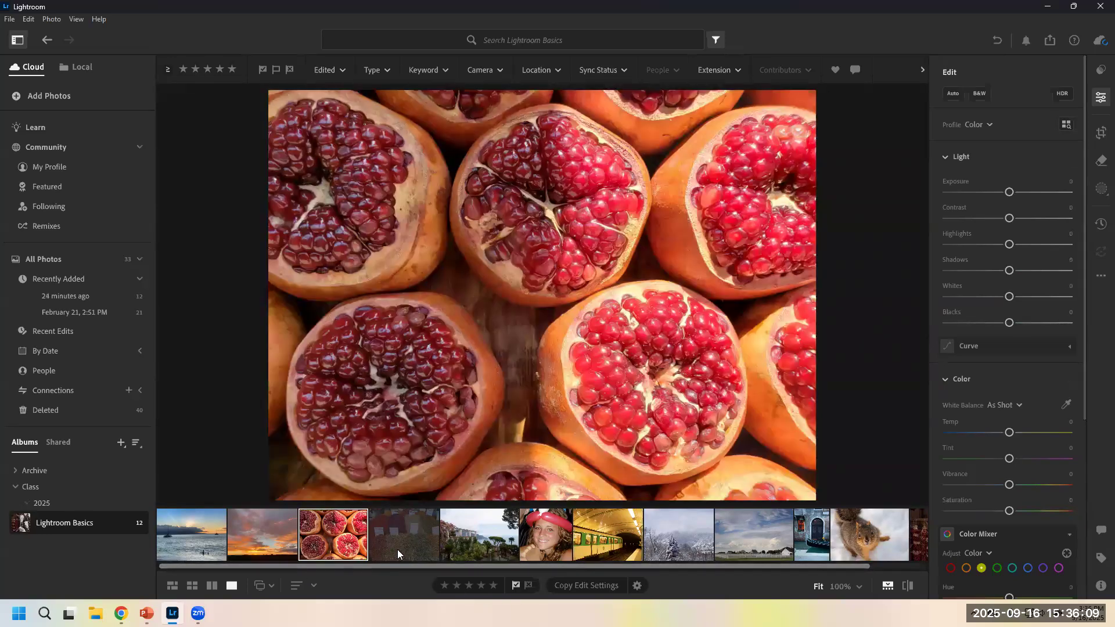
left_click(1099, 97)
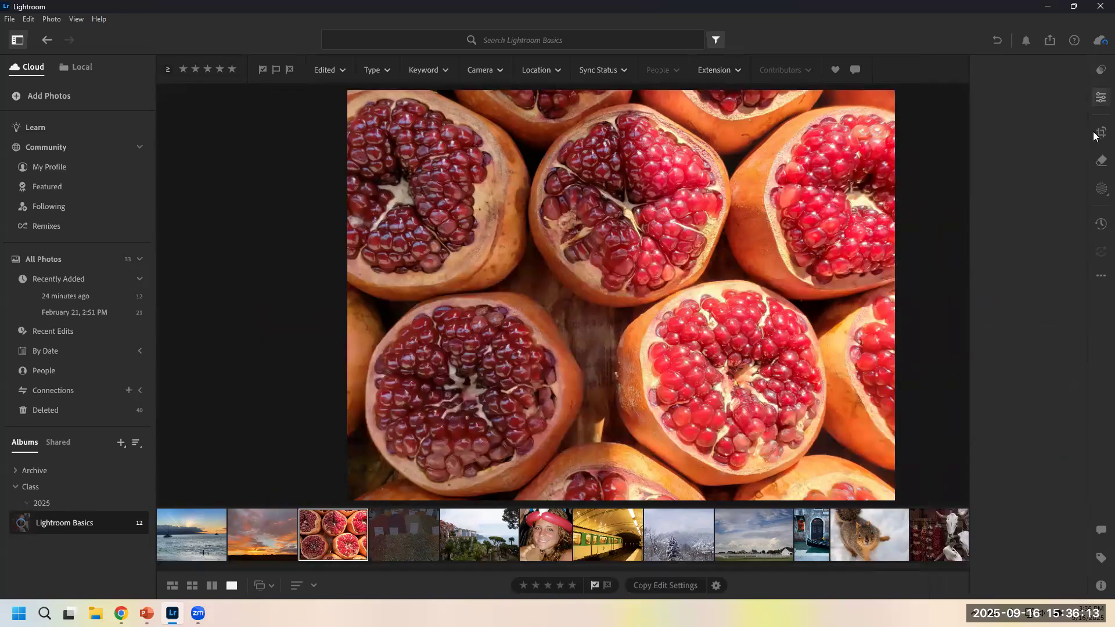
left_click(1099, 70)
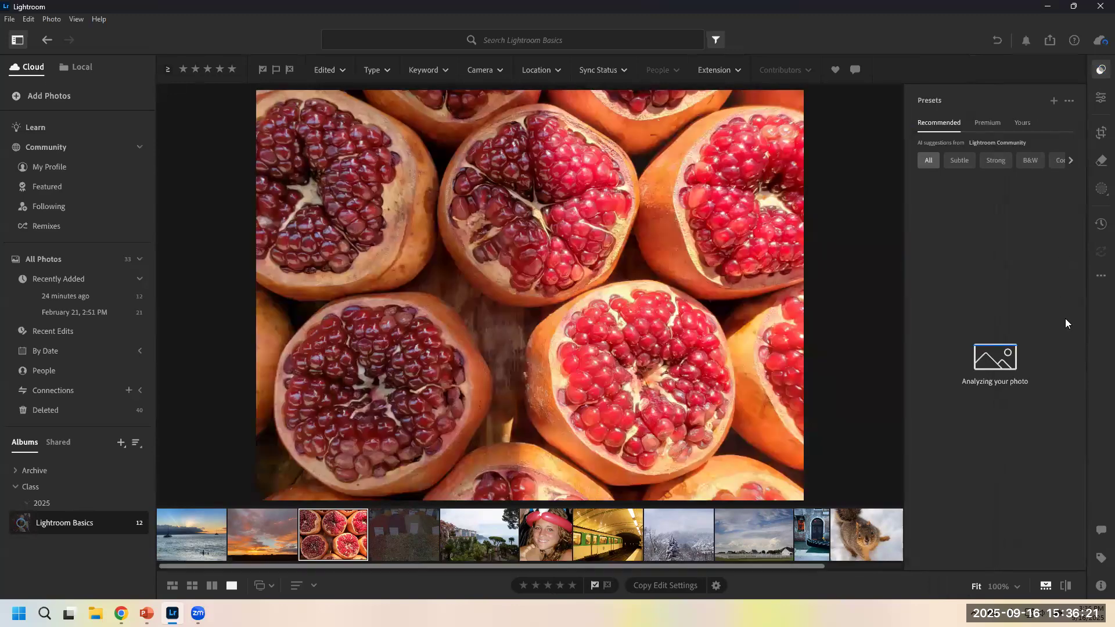
left_click(943, 302)
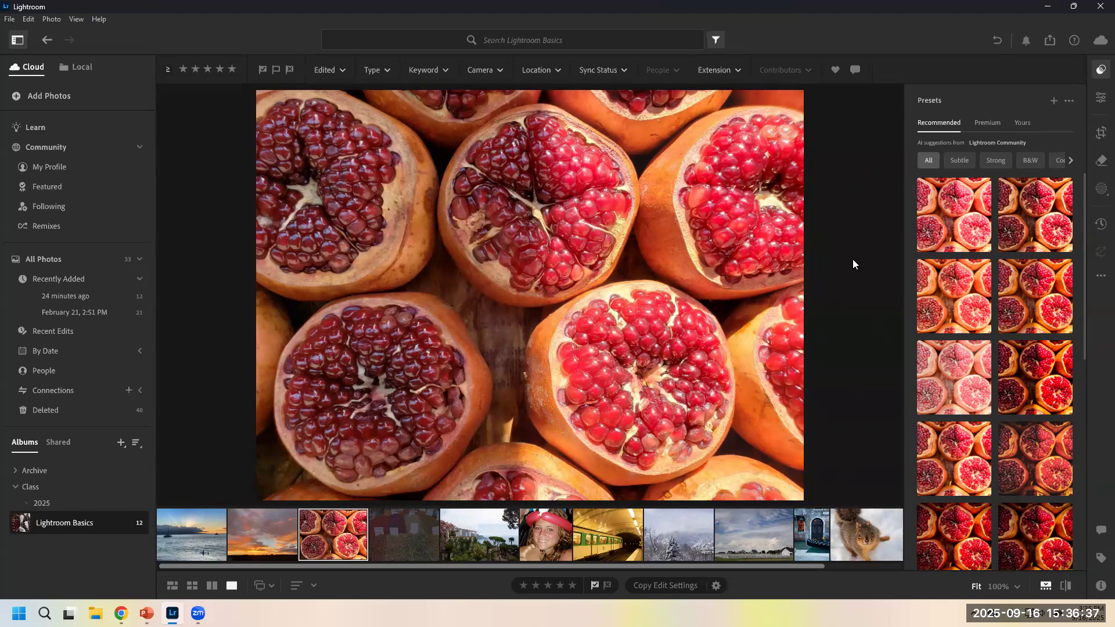
left_click(988, 120)
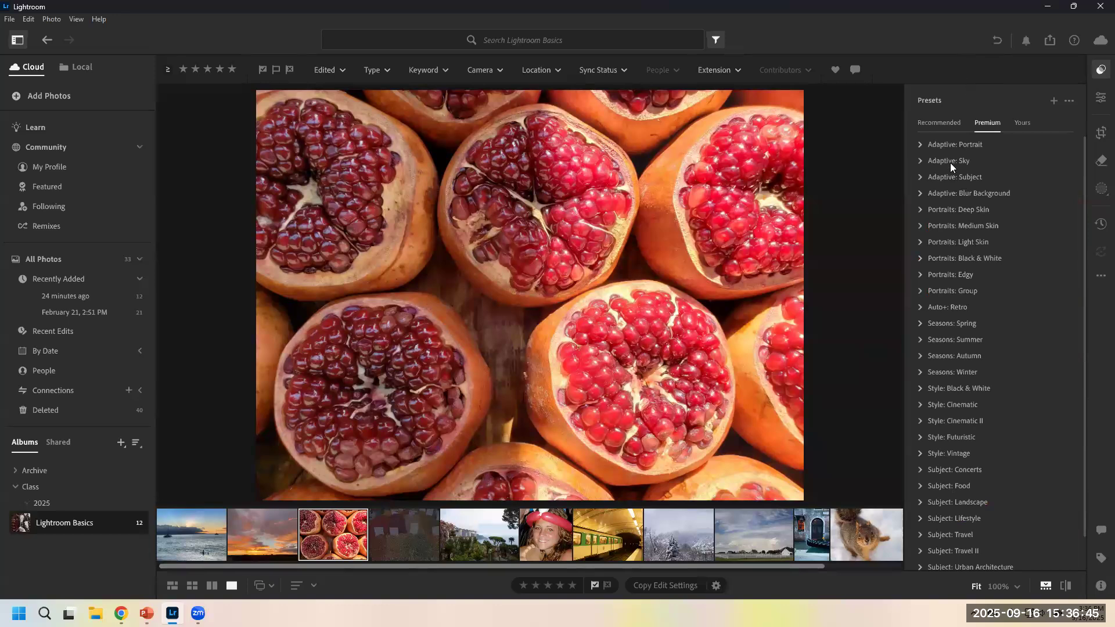
left_click(952, 120)
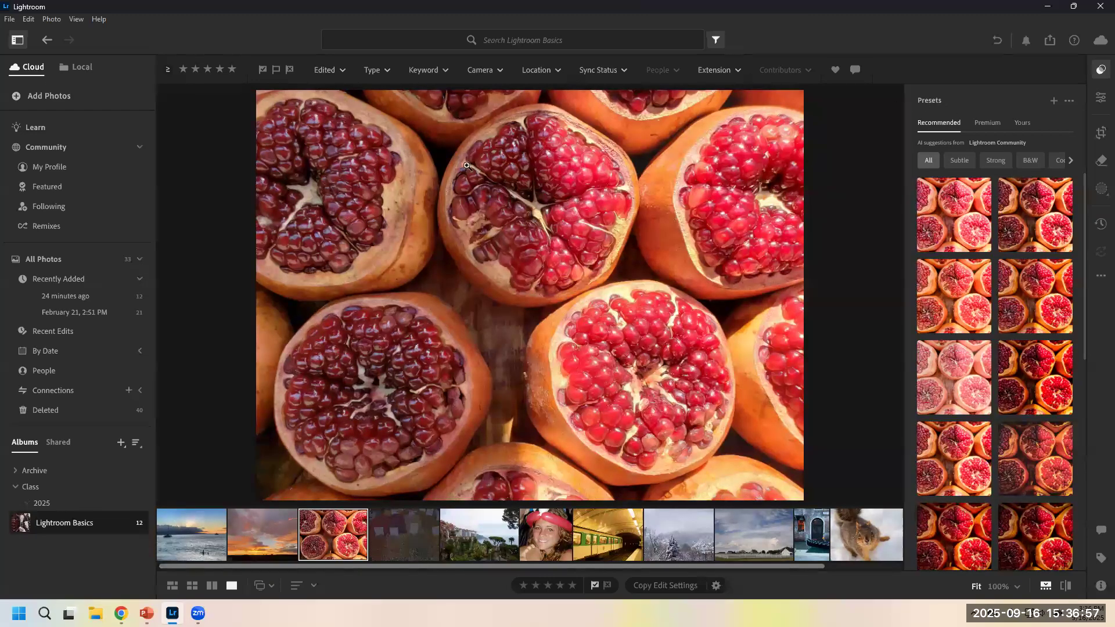
left_click(952, 296)
scroll(905, 318, "down", 5)
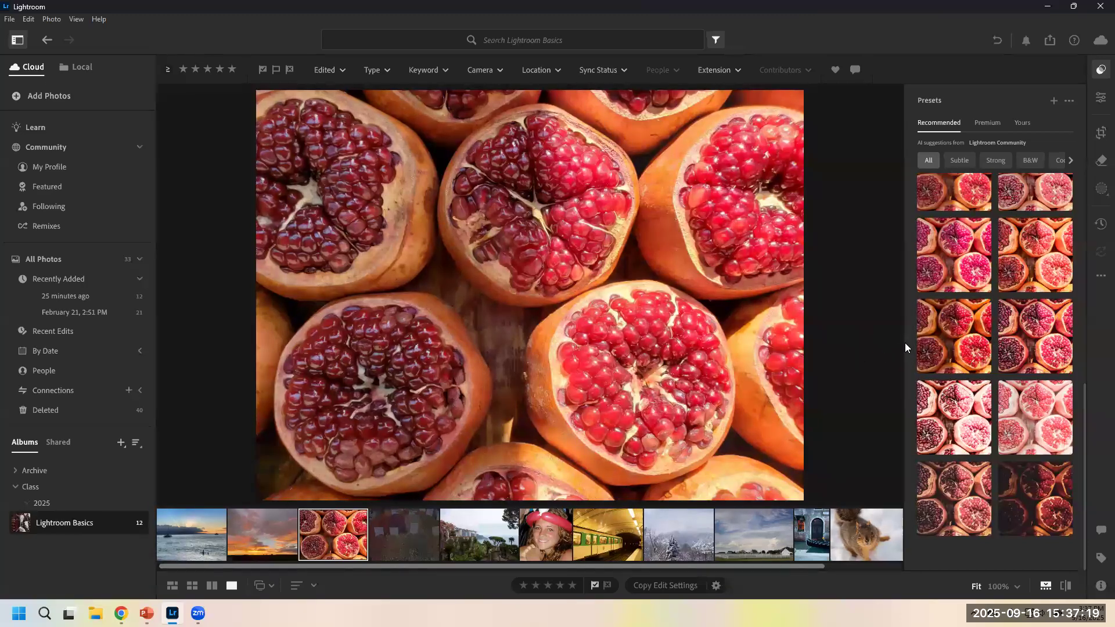
- Switch briefly to the sunset photo, return to the pomegranates, and compare previews of several Recommended presets
mouse_move(925, 335)
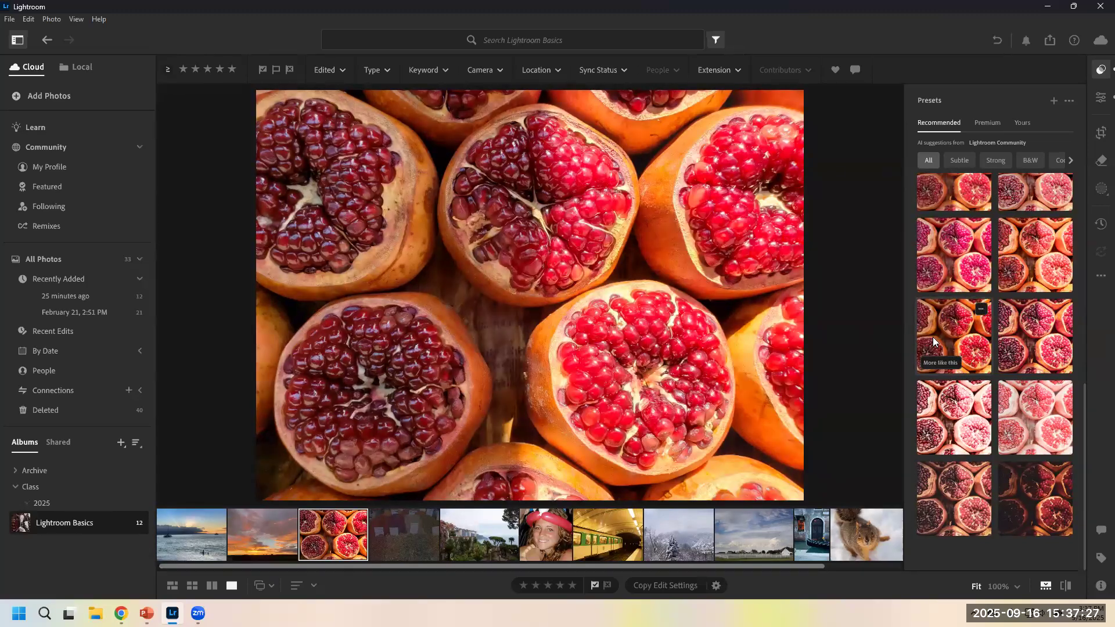
key("Left")
key("Left")
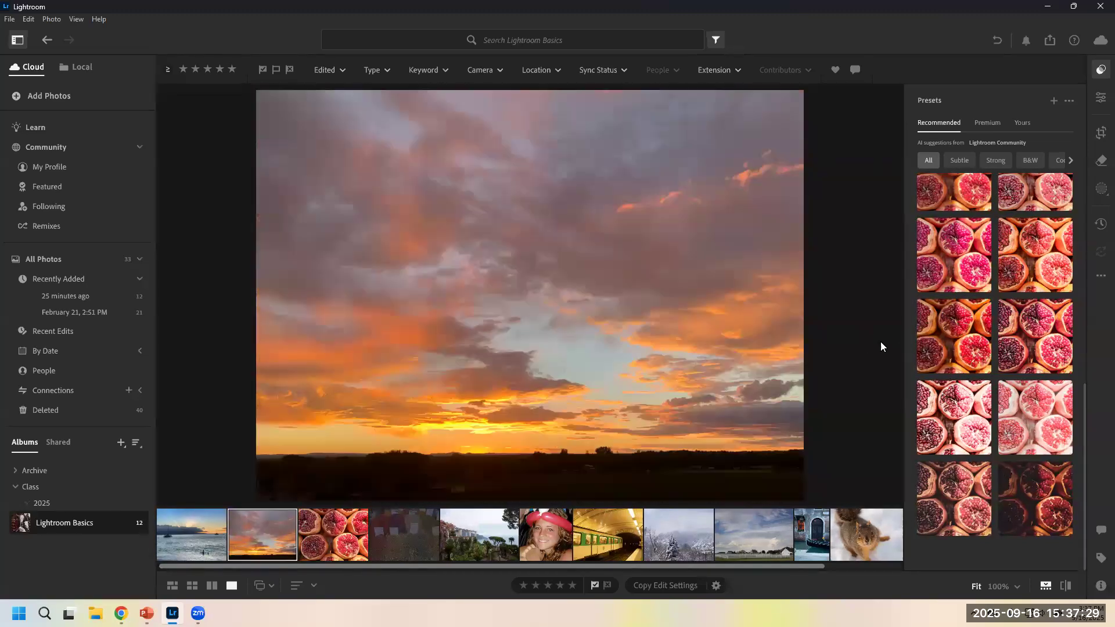
left_click(344, 539)
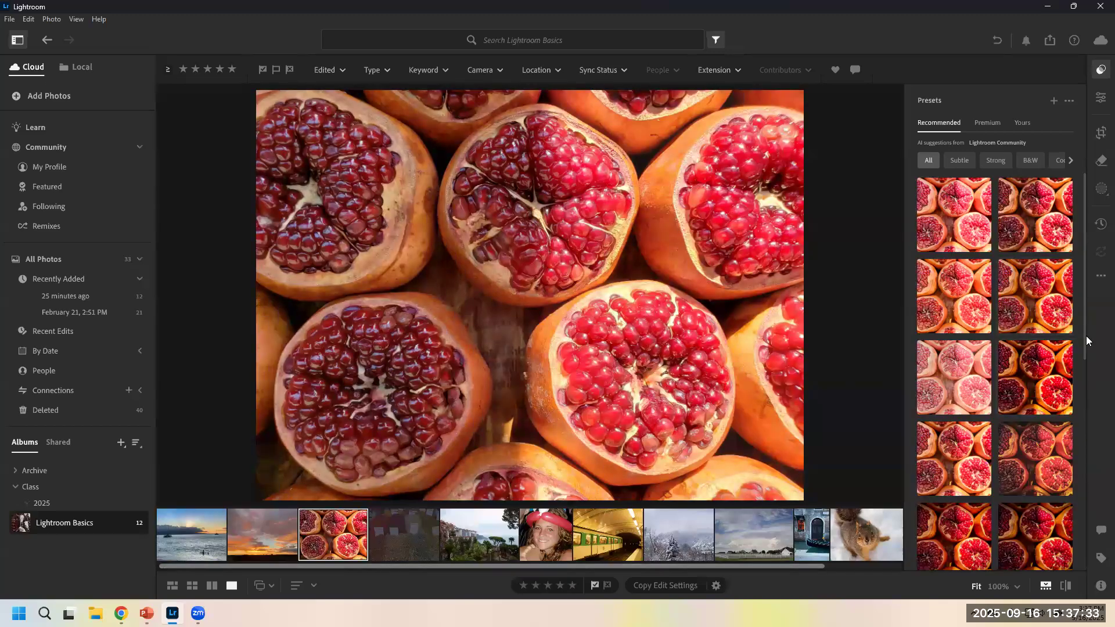
scroll(1085, 383, "down", 1)
scroll(1087, 398, "down", 3)
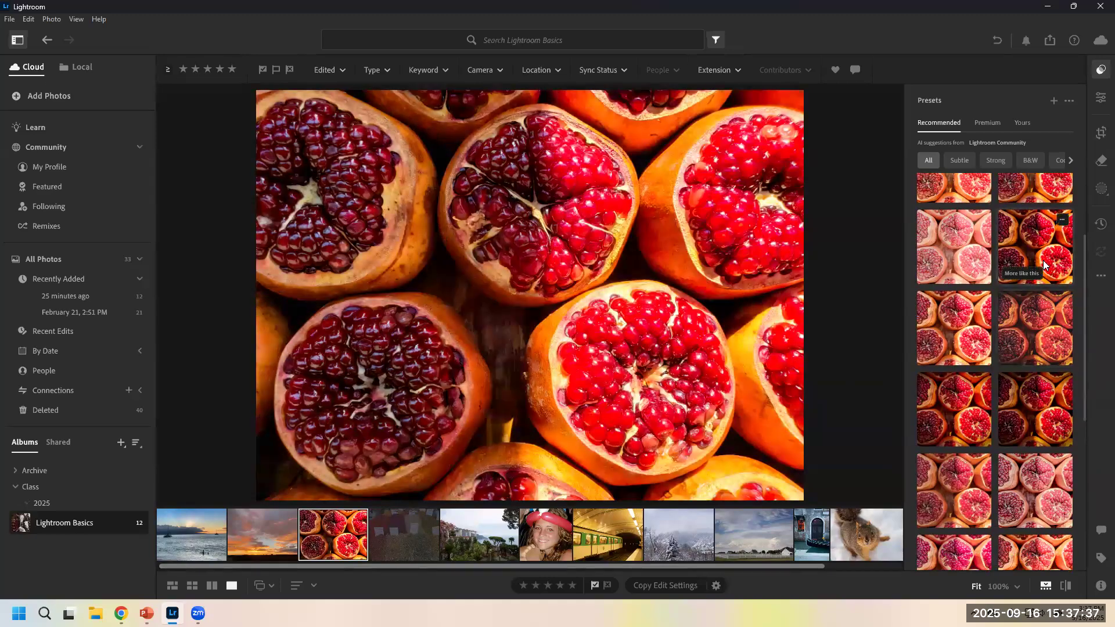
left_click(1043, 314)
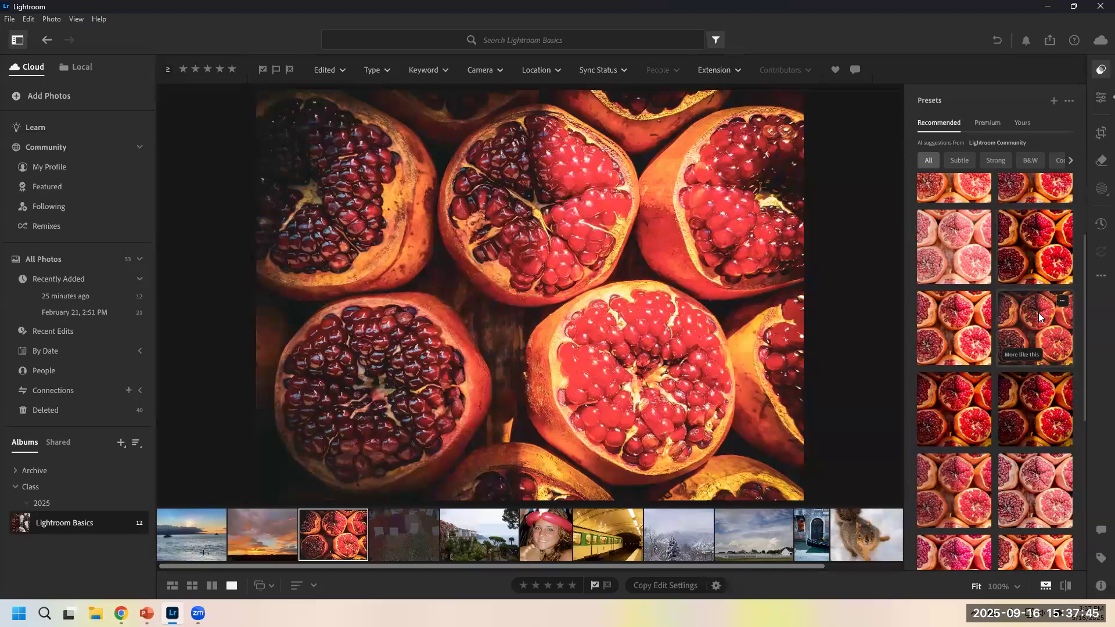
left_click(1027, 241)
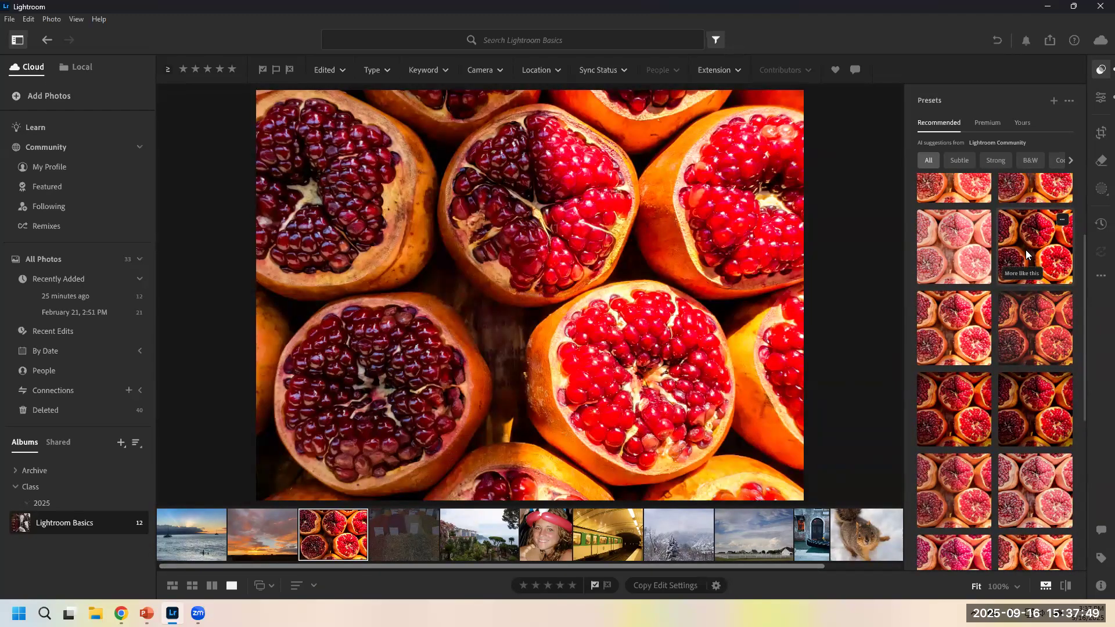
scroll(1025, 250, "up", 3)
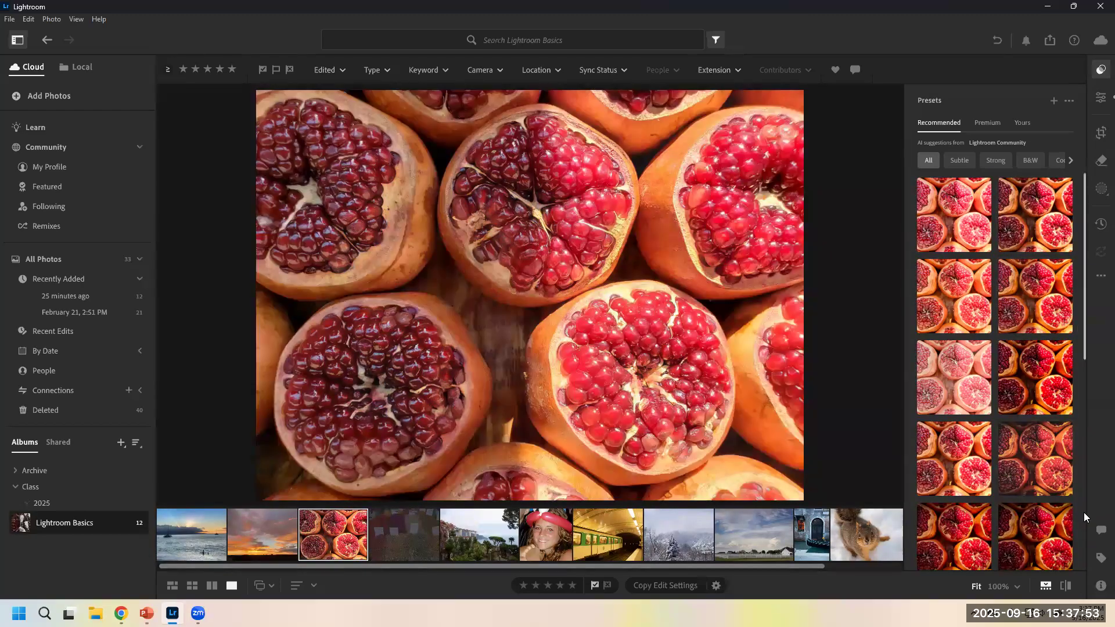
scroll(1083, 512, "down", 5)
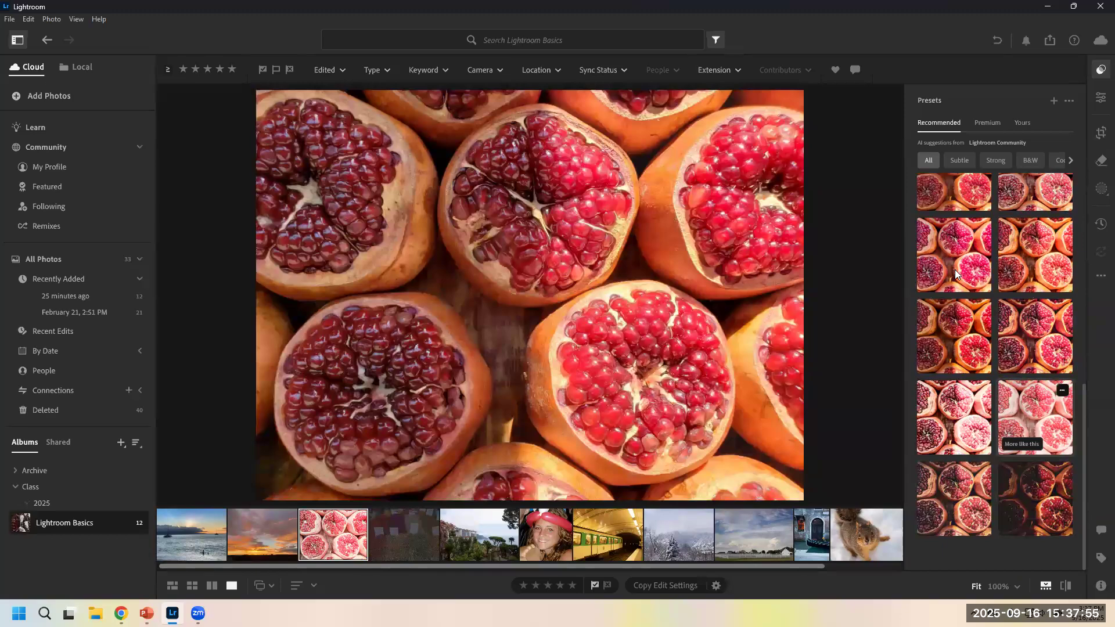
- Apply a warm, high-contrast Recommended preset to the pomegranate photo, try Amount up to 200, set it to 100, and show the resulting Edit adjustments
left_click(953, 331)
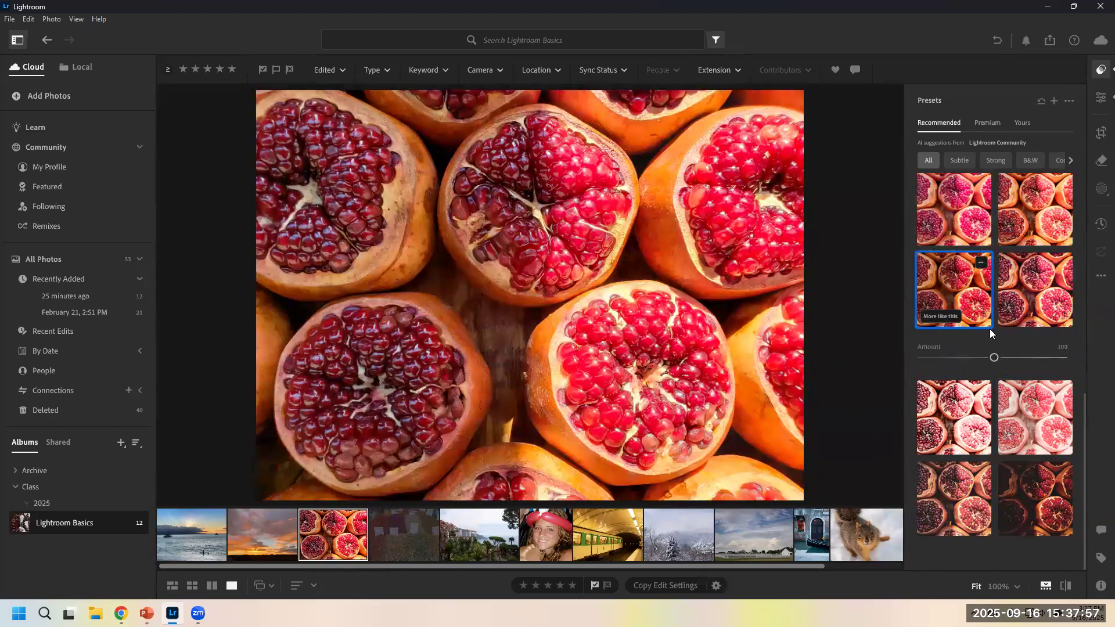
left_click_drag(995, 358, 900, 358)
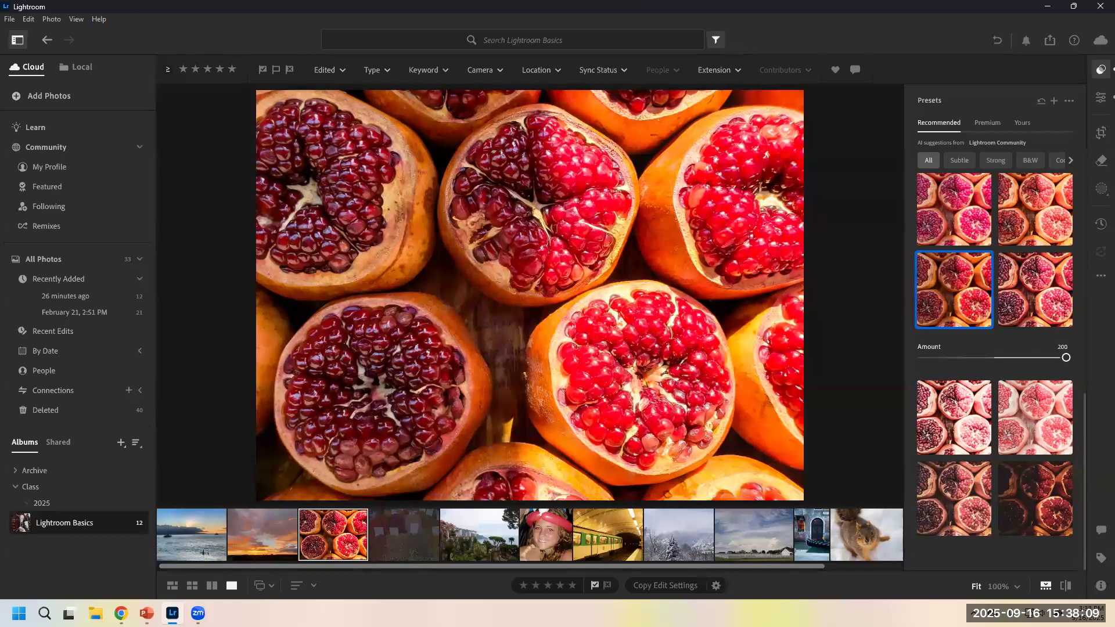
left_click(991, 357)
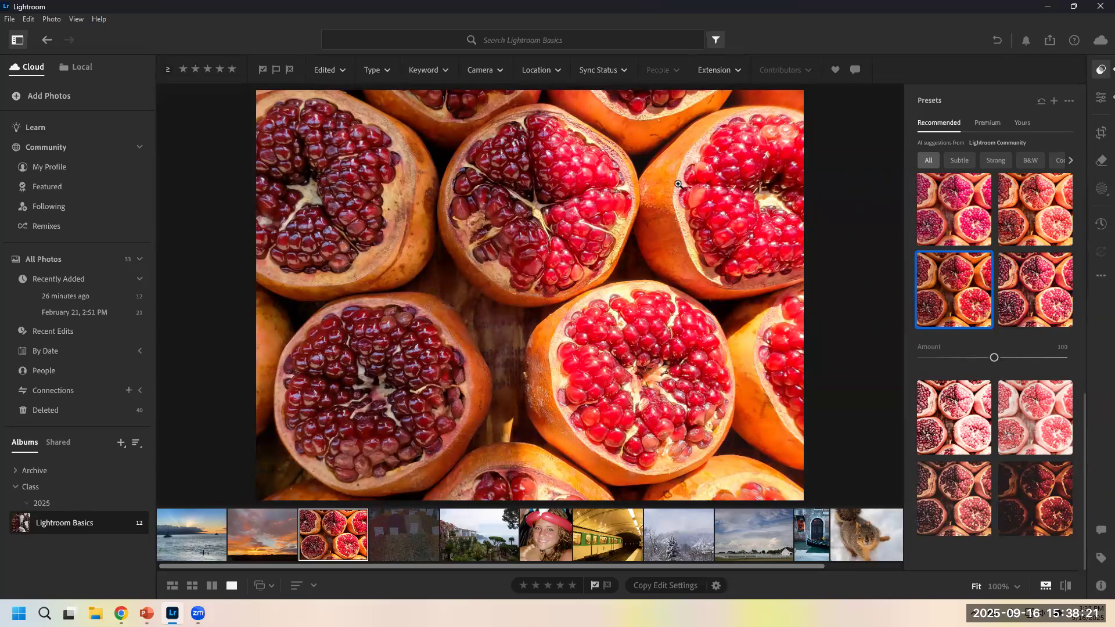
left_click(1099, 97)
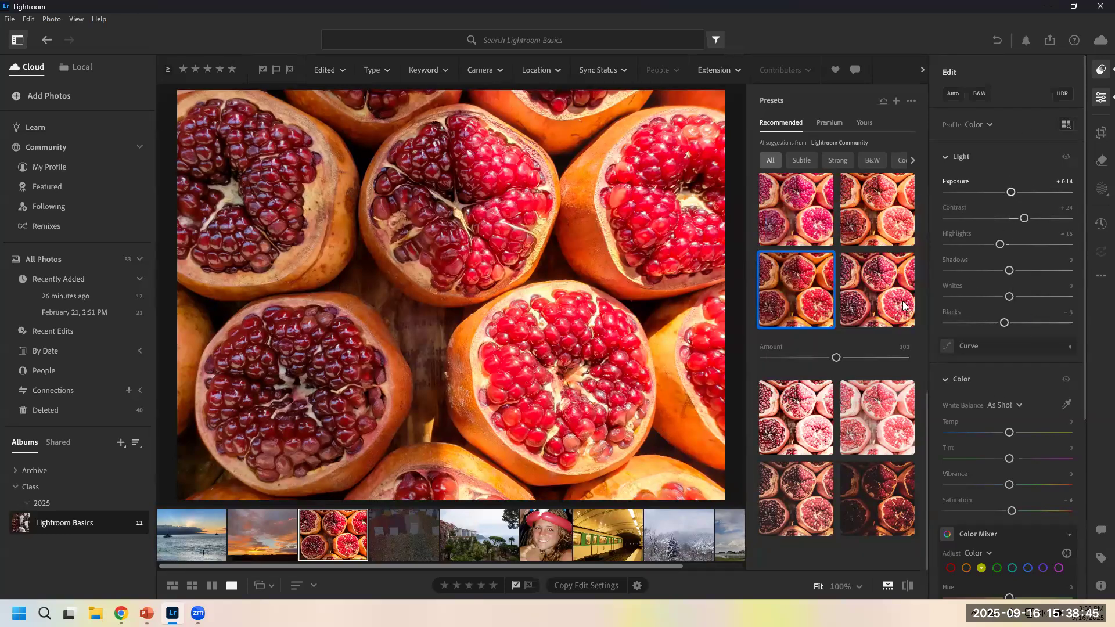
mouse_move(897, 298)
mouse_move(885, 216)
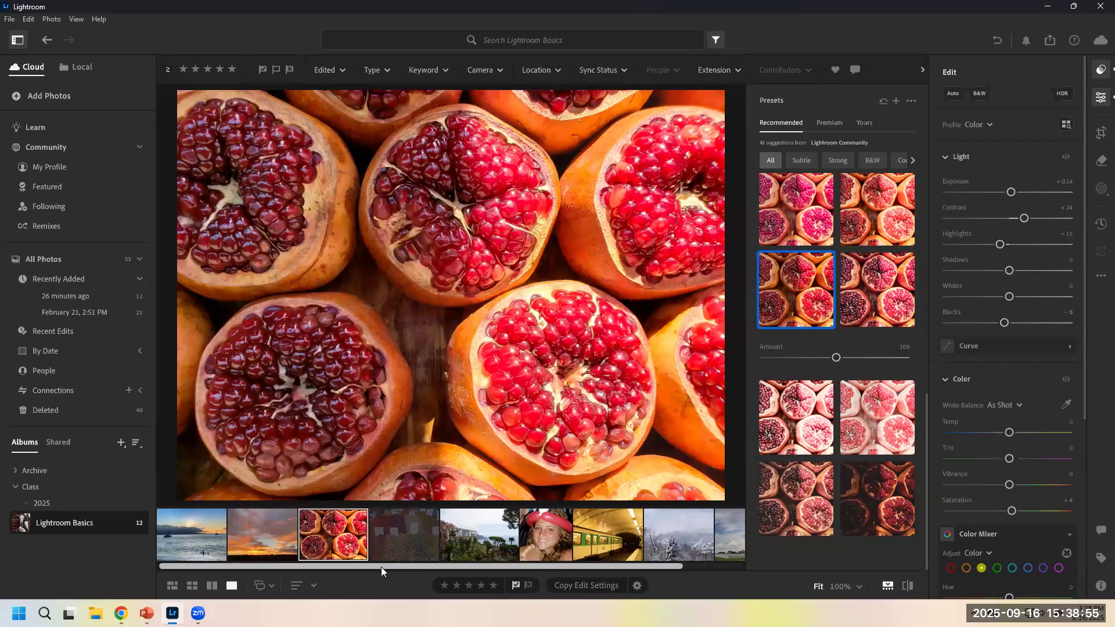
- Open the cow skulls and chili peppers photo, preview several Recommended presets, and apply the dark blue one
left_click_drag(473, 571, 545, 571)
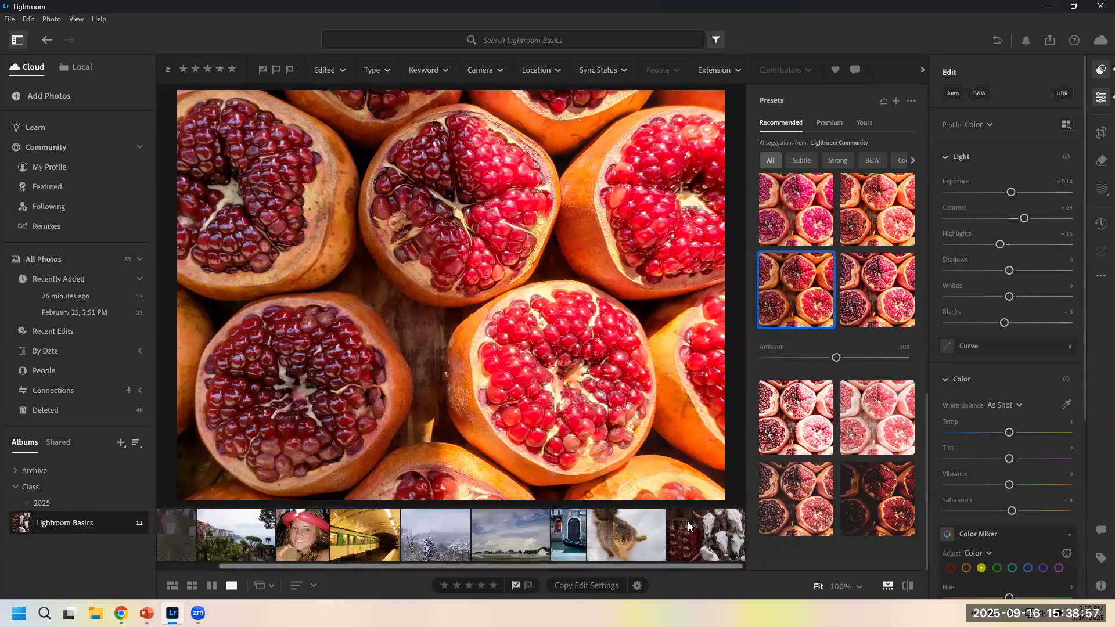
left_click(691, 521)
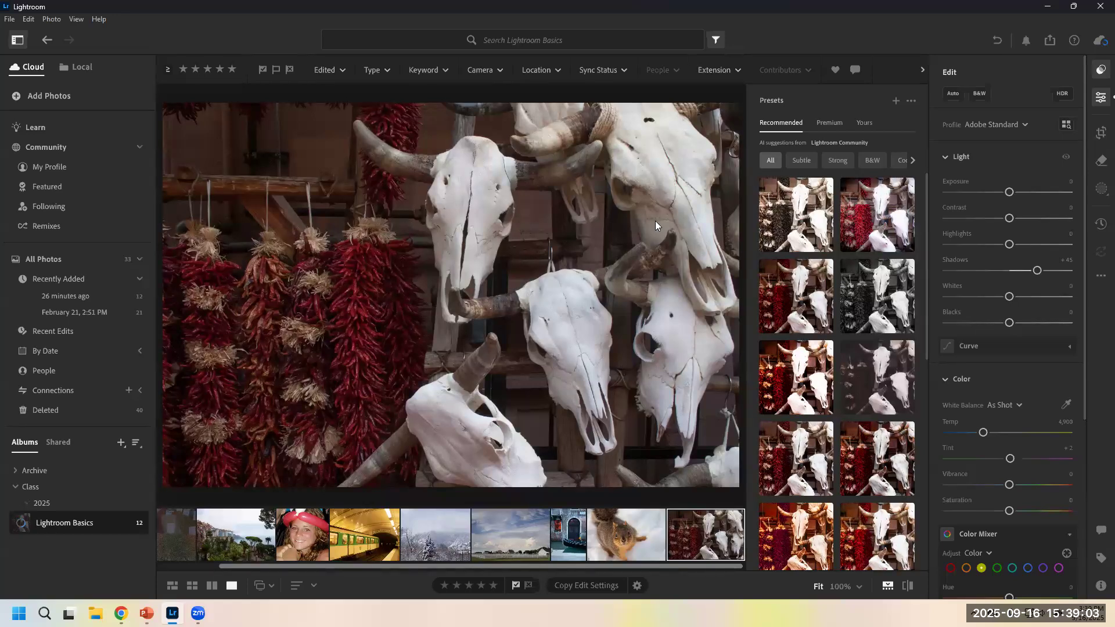
left_click(786, 490)
scroll(798, 491, "down", 1)
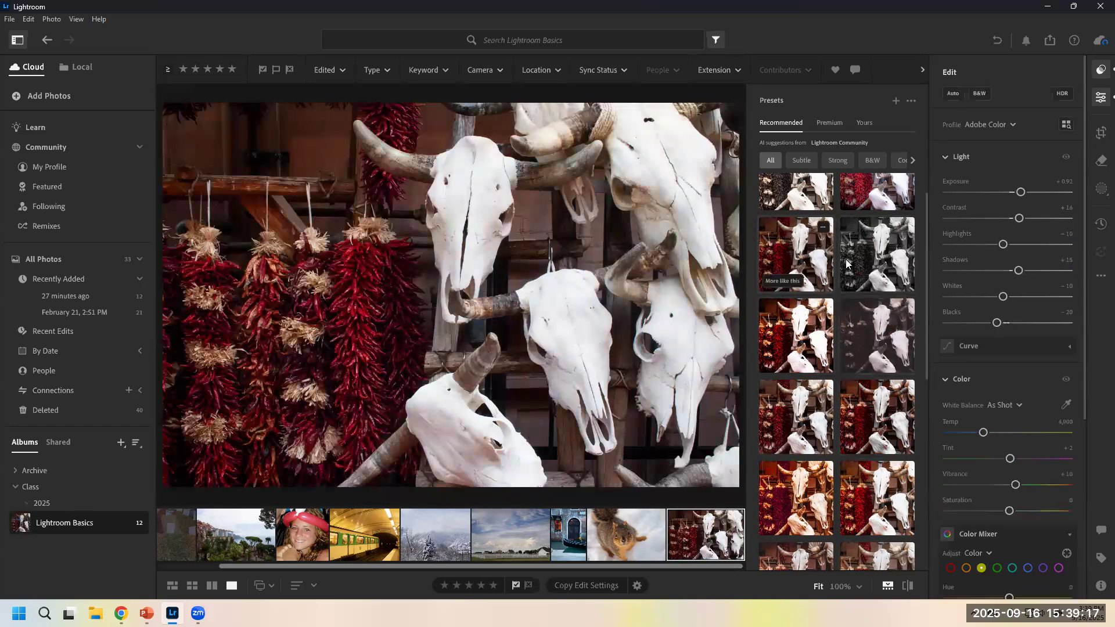
scroll(846, 263, "up", 1)
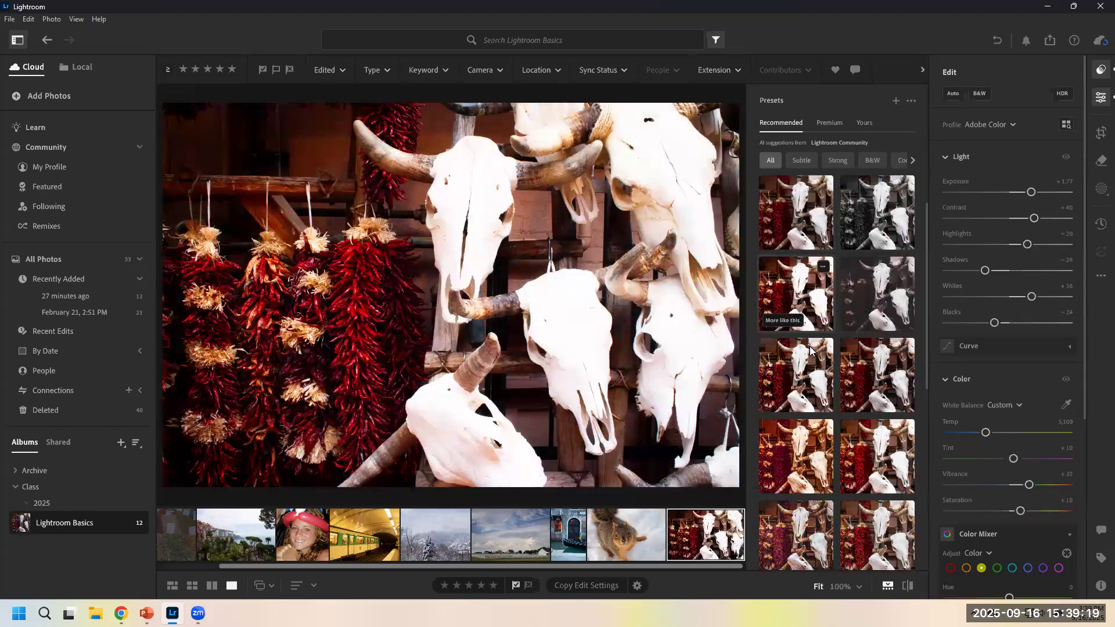
scroll(859, 425, "down", 2)
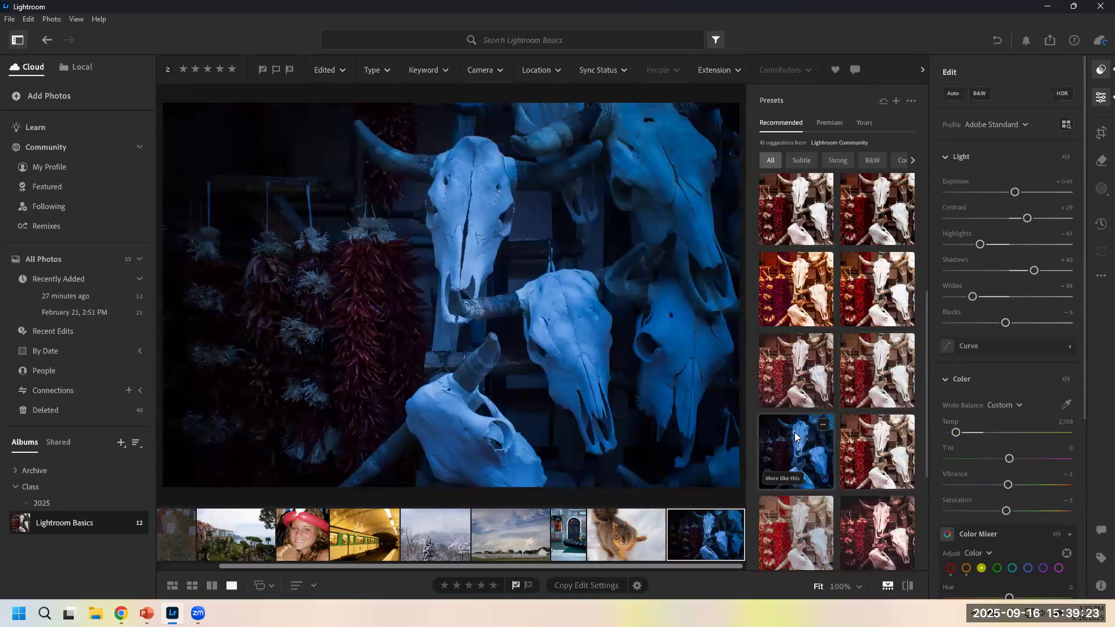
left_click(795, 437)
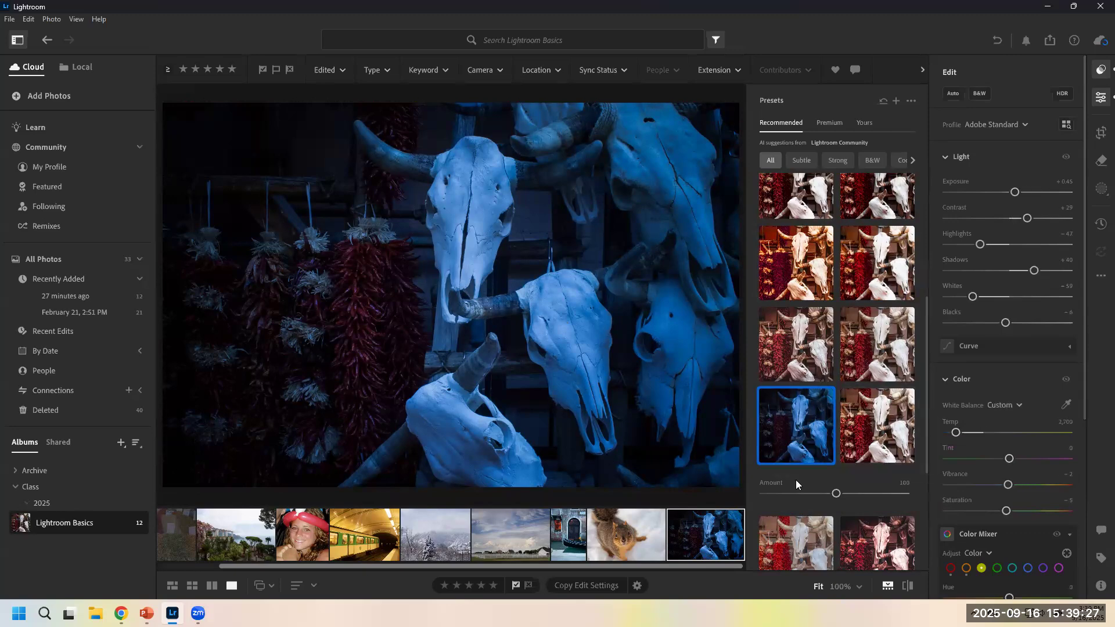
- Apply a bright, high-contrast red-toned Recommended preset to the skulls photo, reduce its Amount to 82, and set Exposure to +1.05
scroll(798, 448, "down", 5)
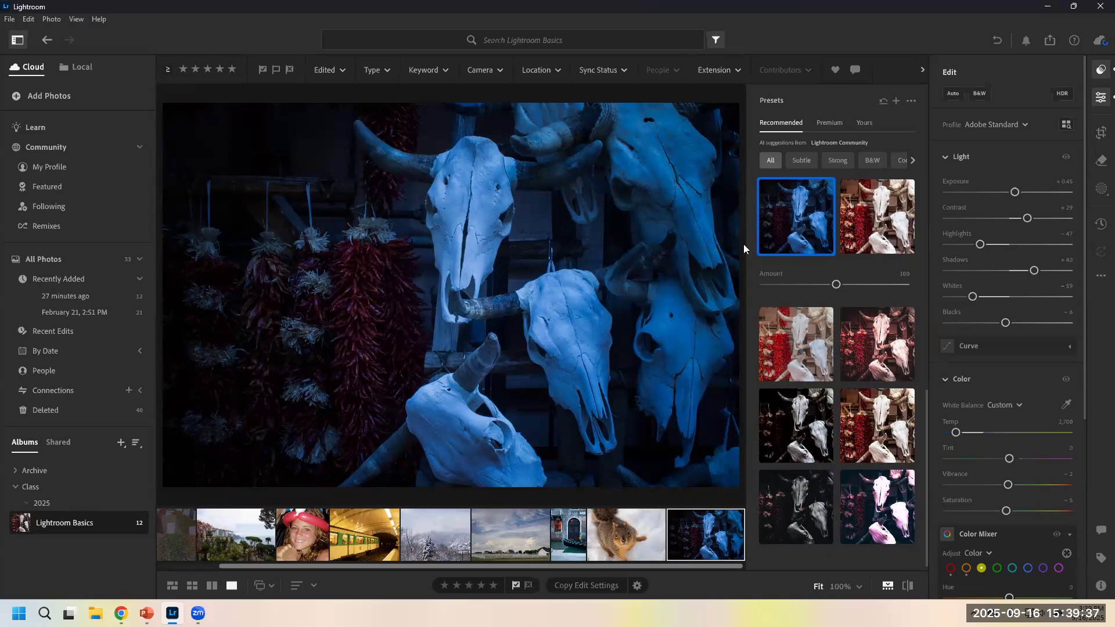
left_click(766, 242)
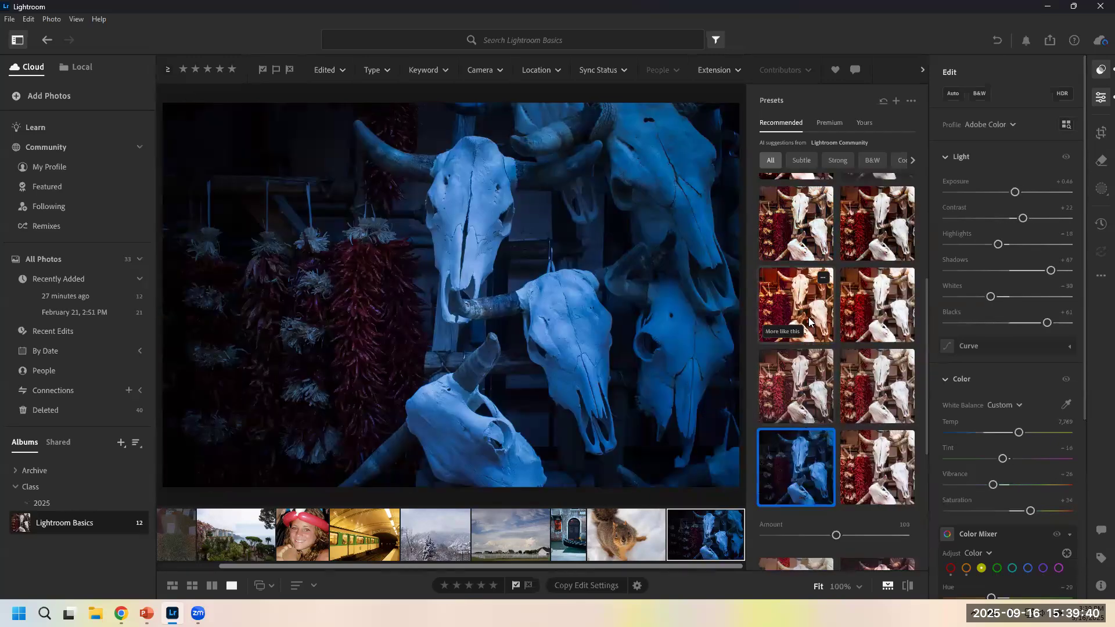
left_click(809, 322)
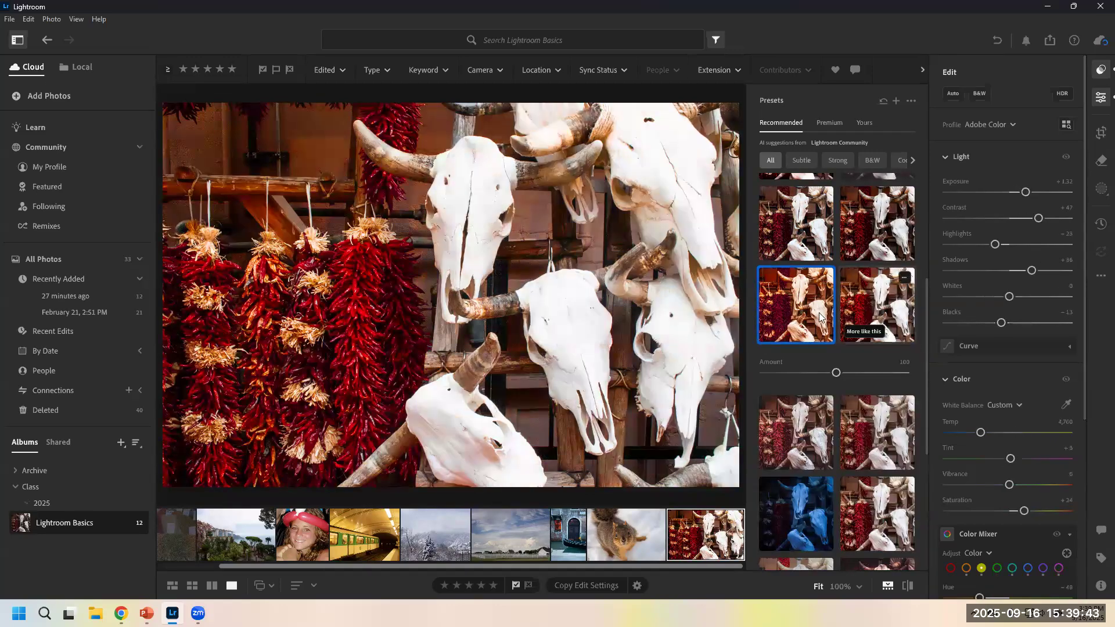
left_click(892, 315)
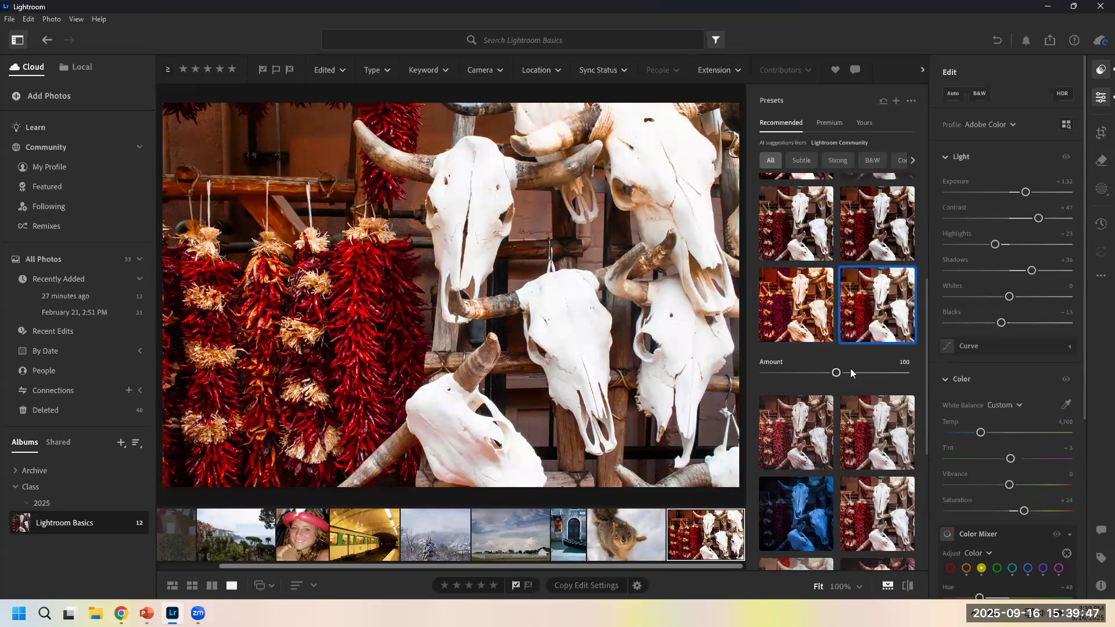
left_click_drag(837, 372, 825, 376)
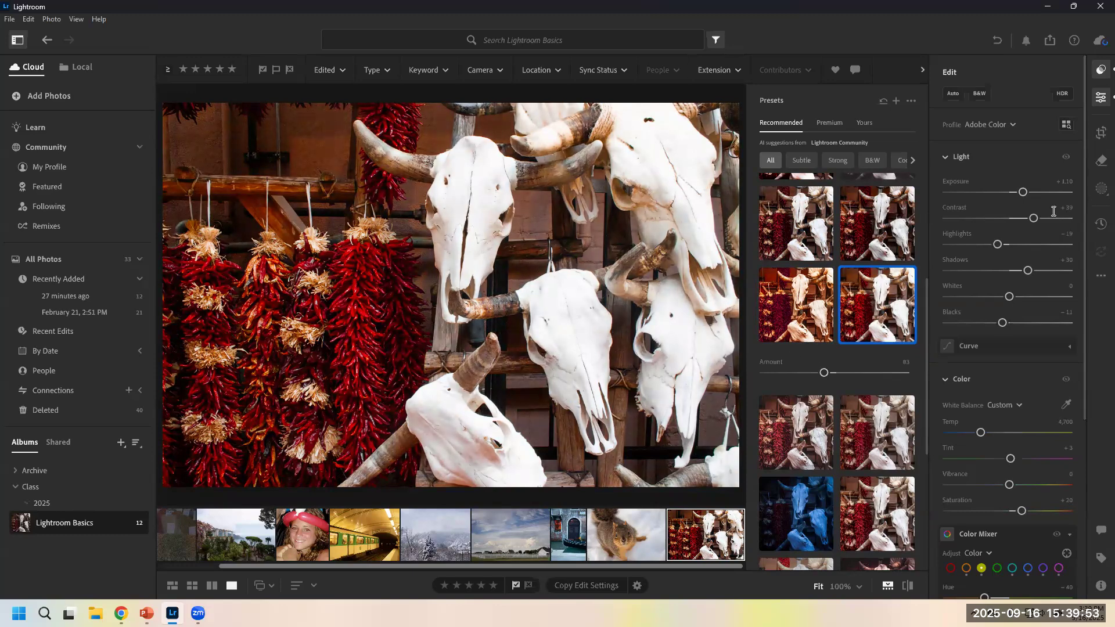
left_click_drag(1024, 192, 1022, 191)
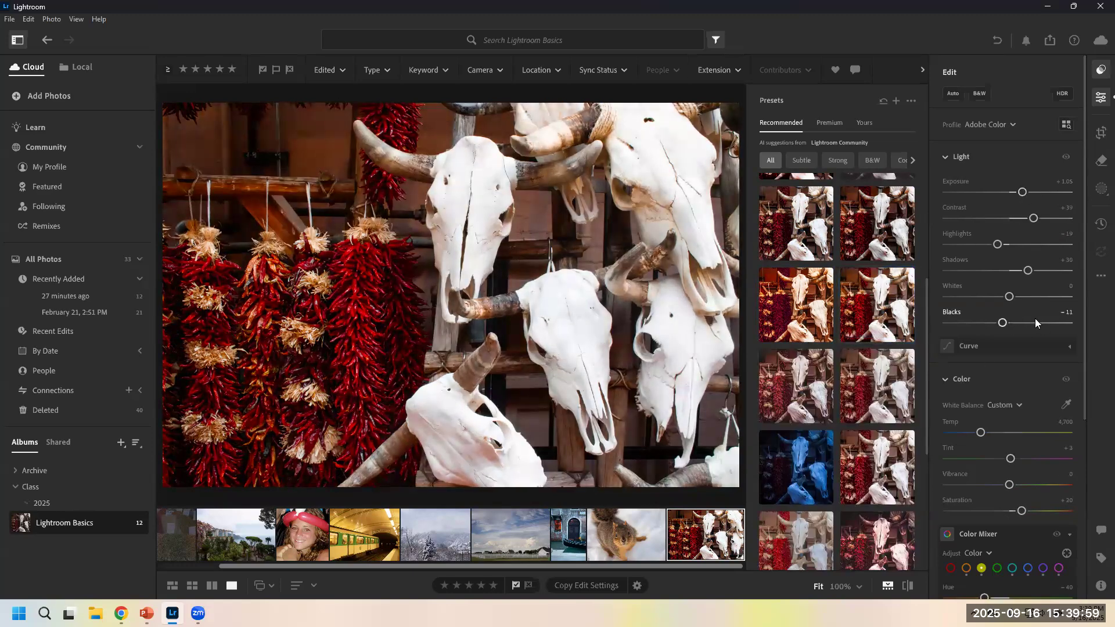
- Toggle the Edit settings, return to the presets, and examine the Create Preset options without saving a preset
left_click(1099, 99)
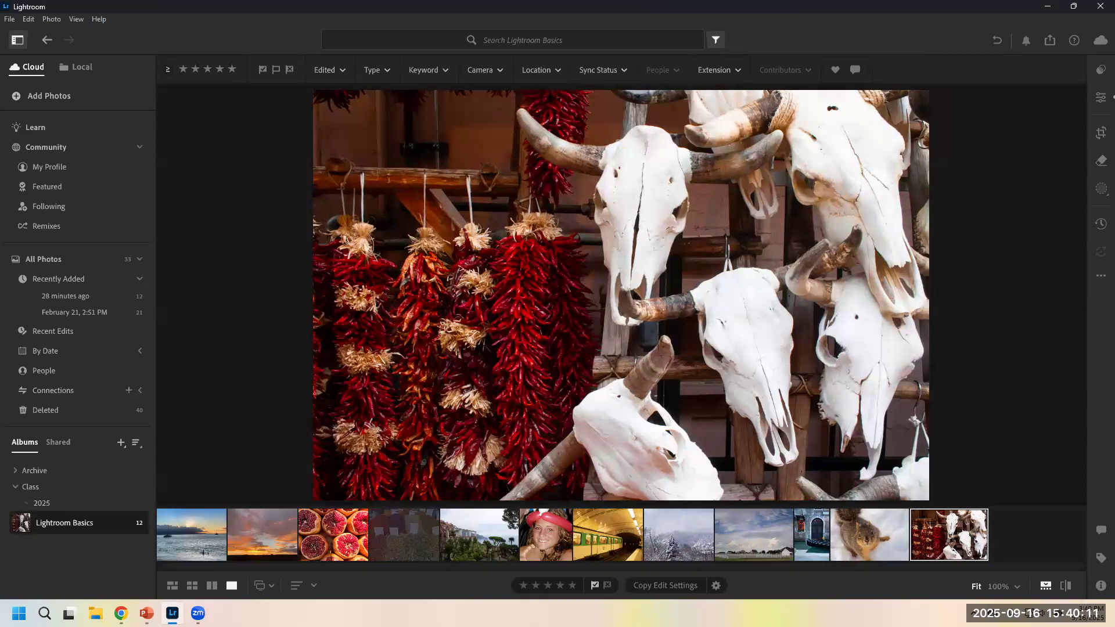
left_click(1101, 98)
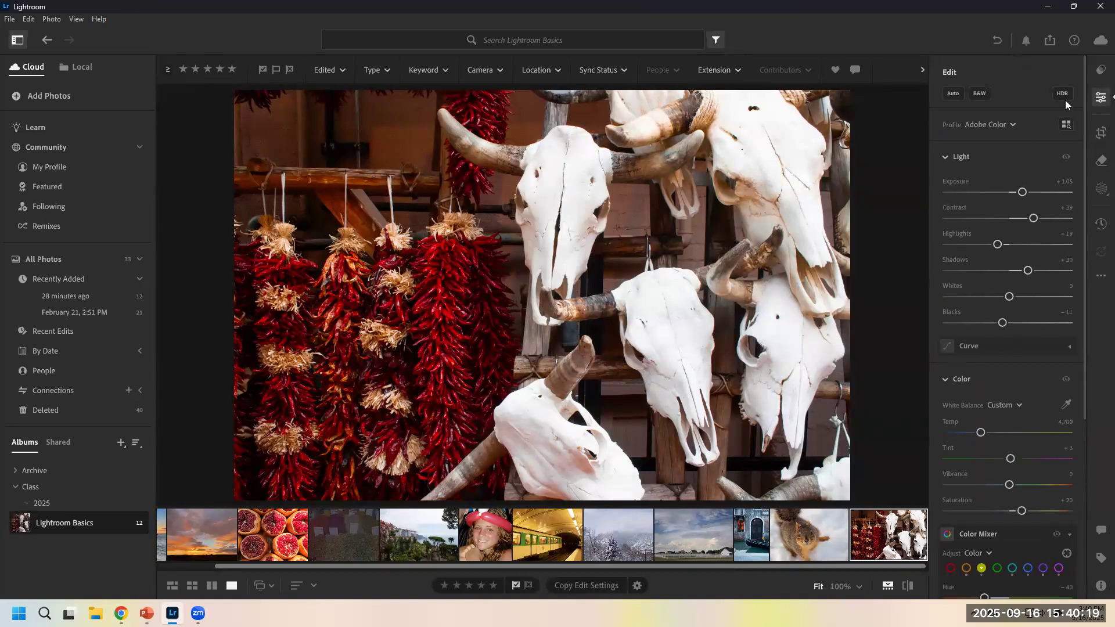
left_click(1099, 70)
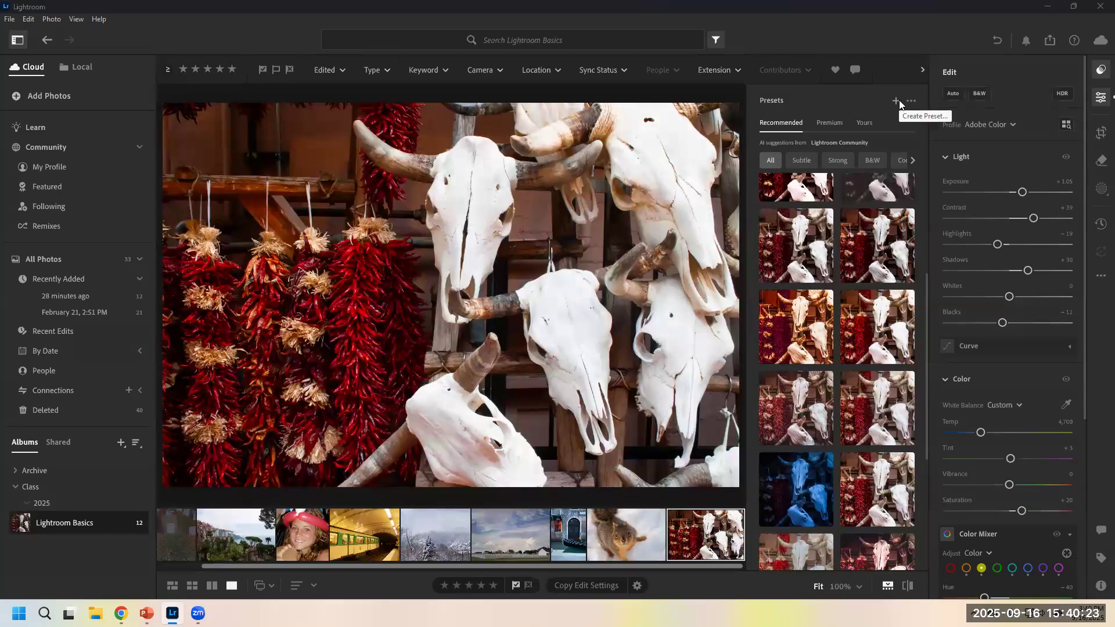
left_click(898, 100)
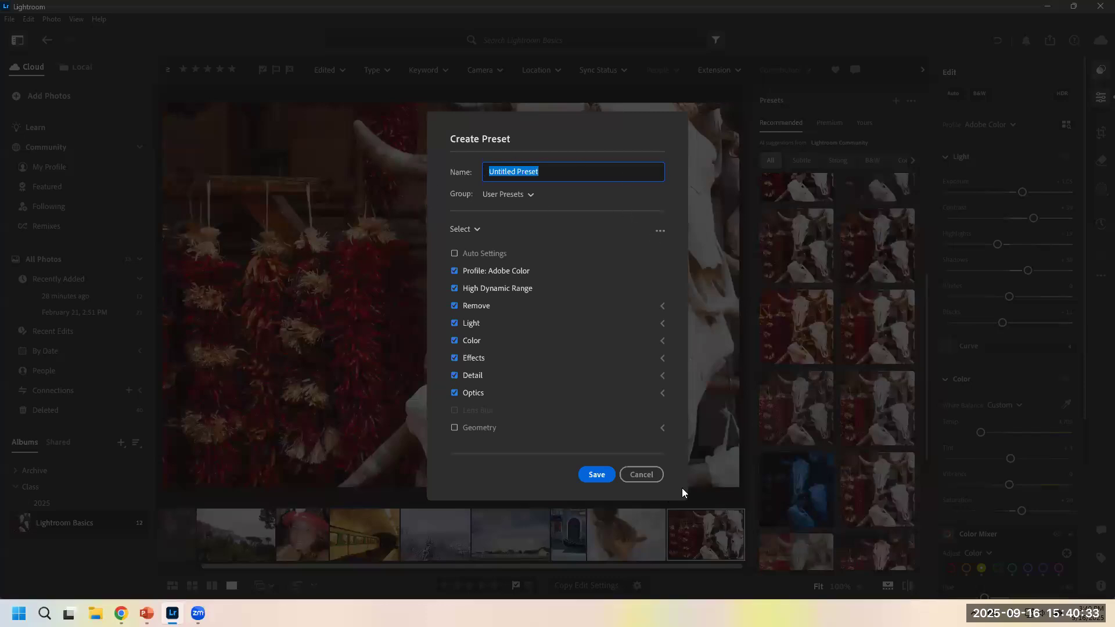
left_click(642, 474)
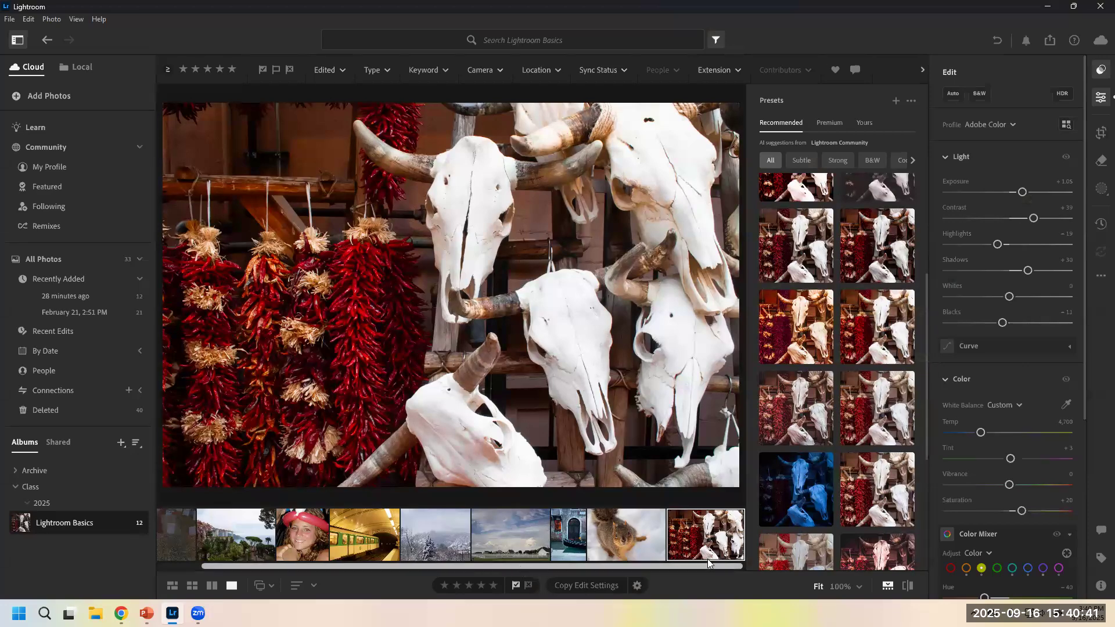
- Open the ocean sunset photo with the two sailboats and hide its presets
left_click_drag(312, 569, 177, 549)
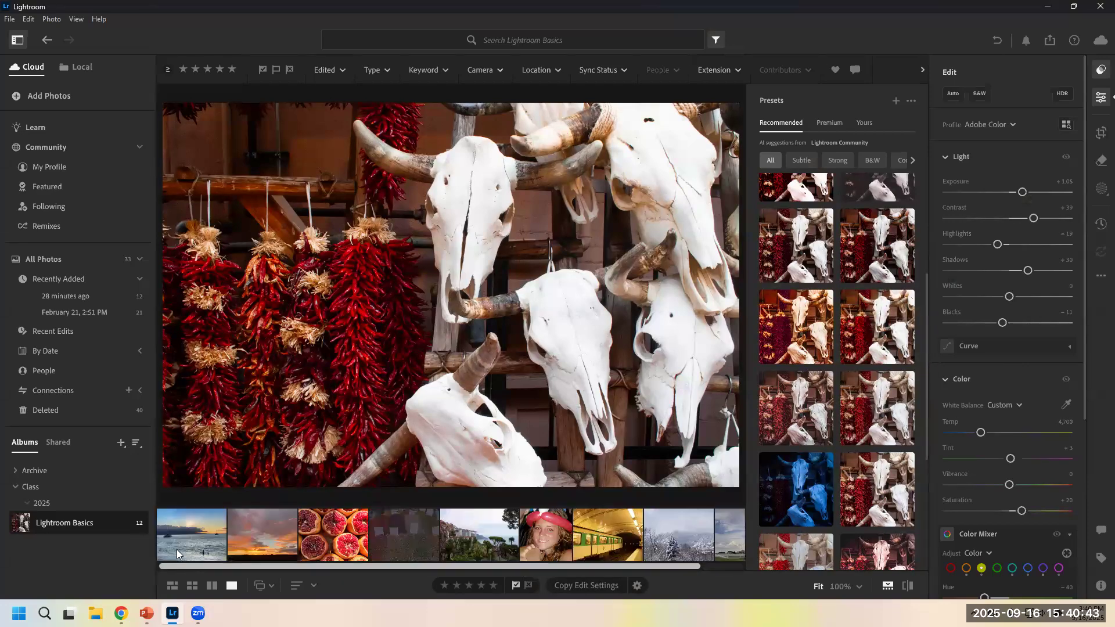
left_click(221, 532)
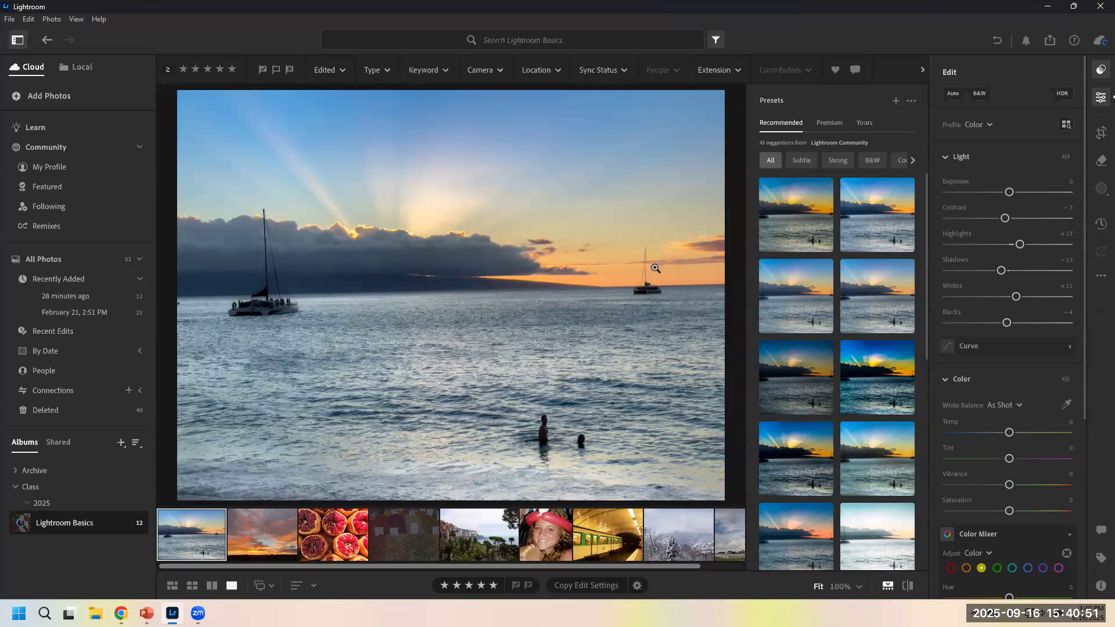
left_click(1099, 72)
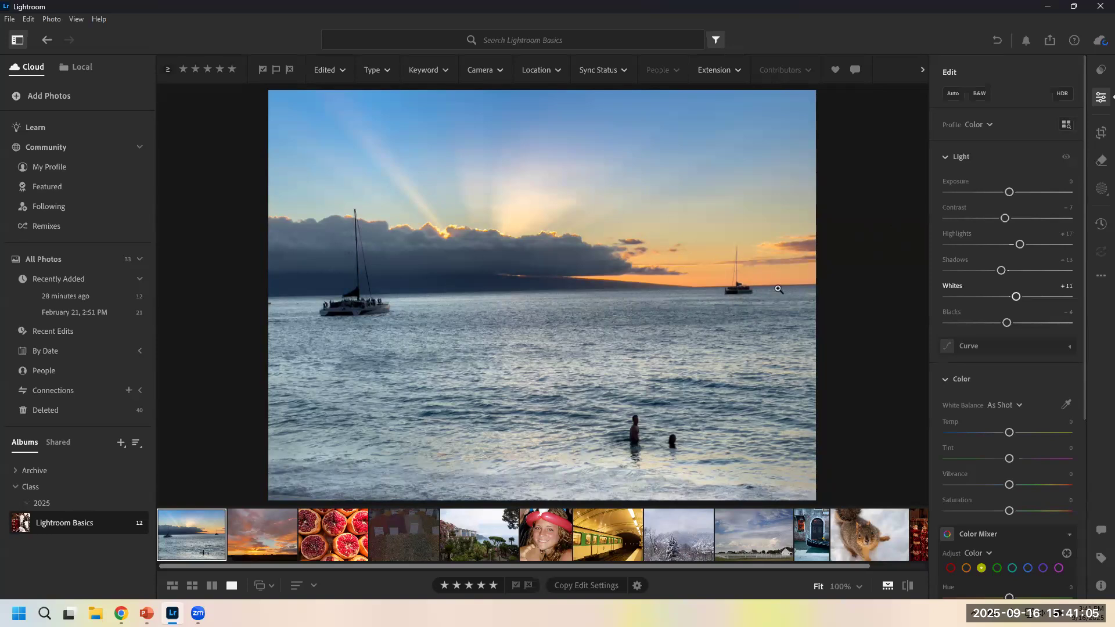
- Try cropping the ocean sunset photo to the 1 x 1 and 16 x 9 aspect ratios
left_click(1100, 135)
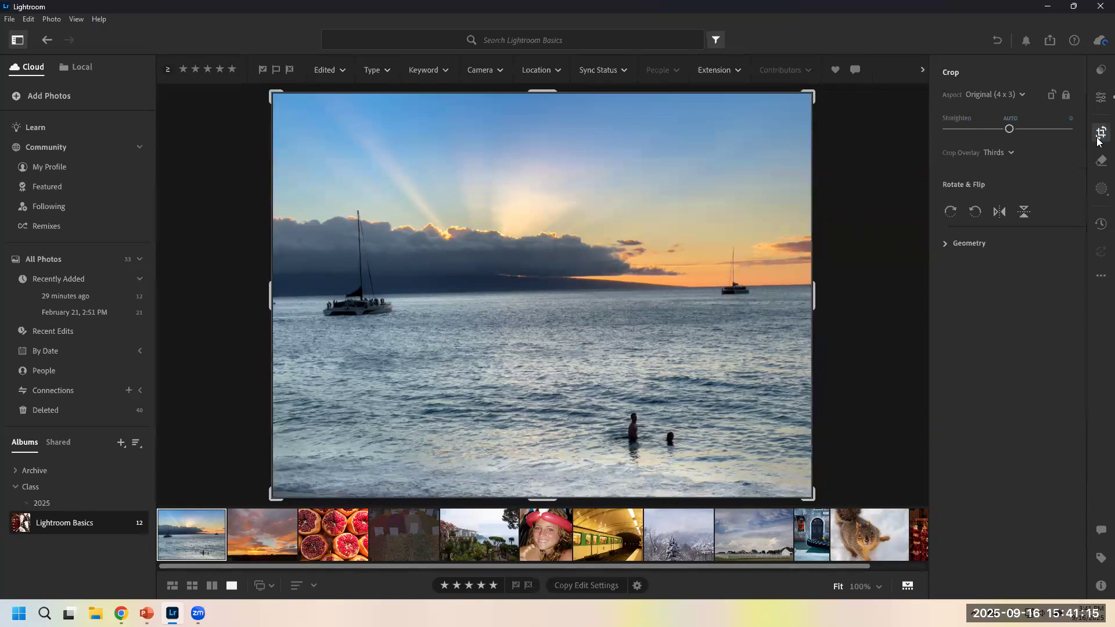
left_click(1000, 96)
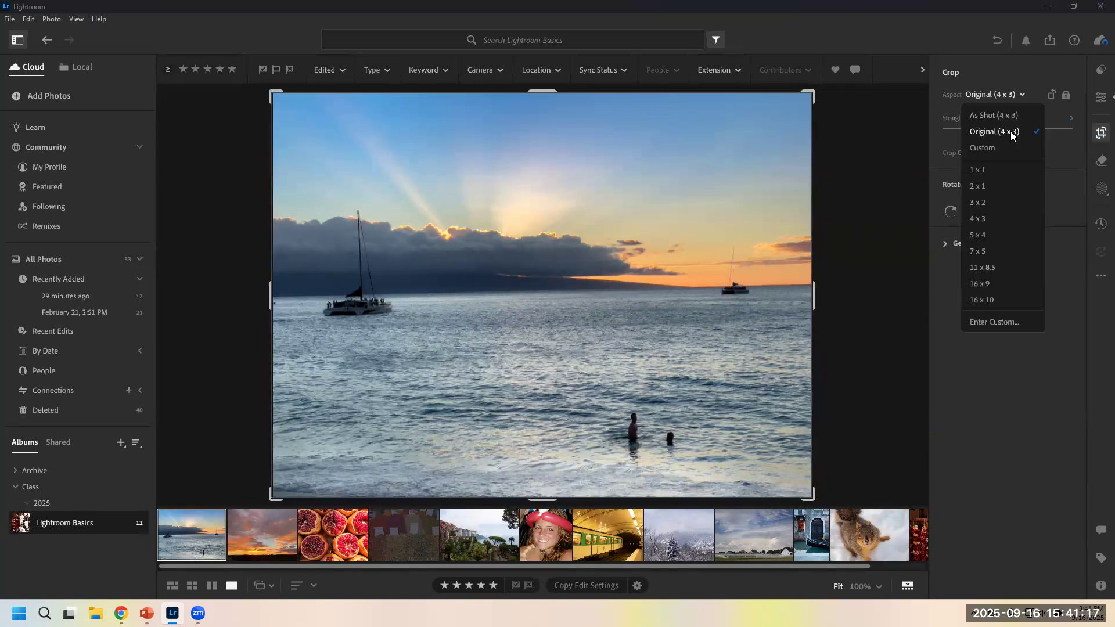
left_click(993, 169)
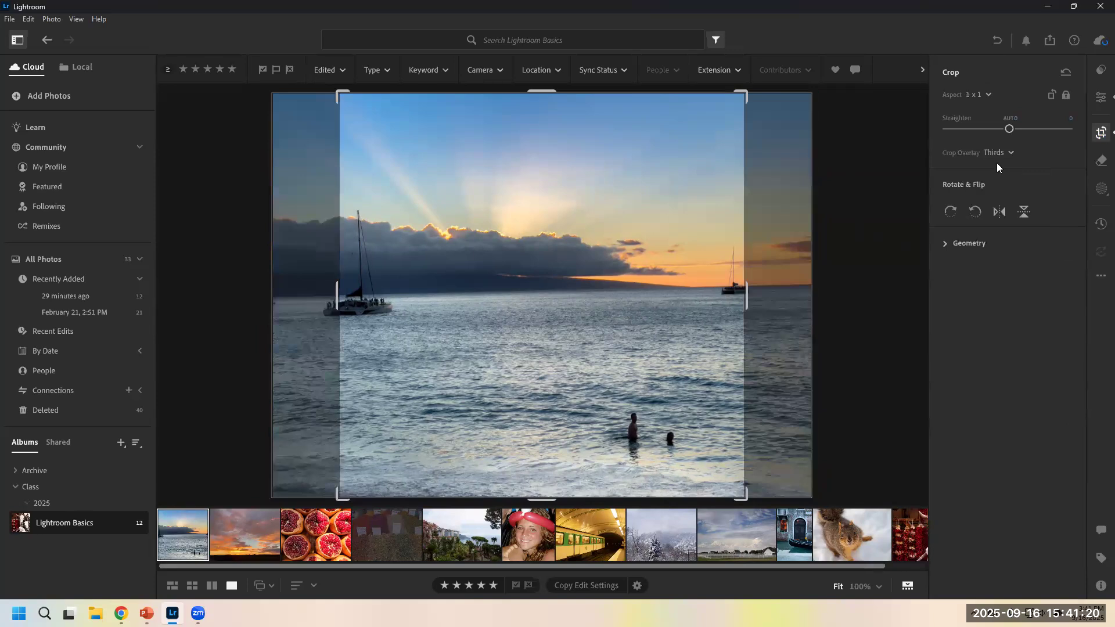
left_click(990, 98)
left_click(998, 284)
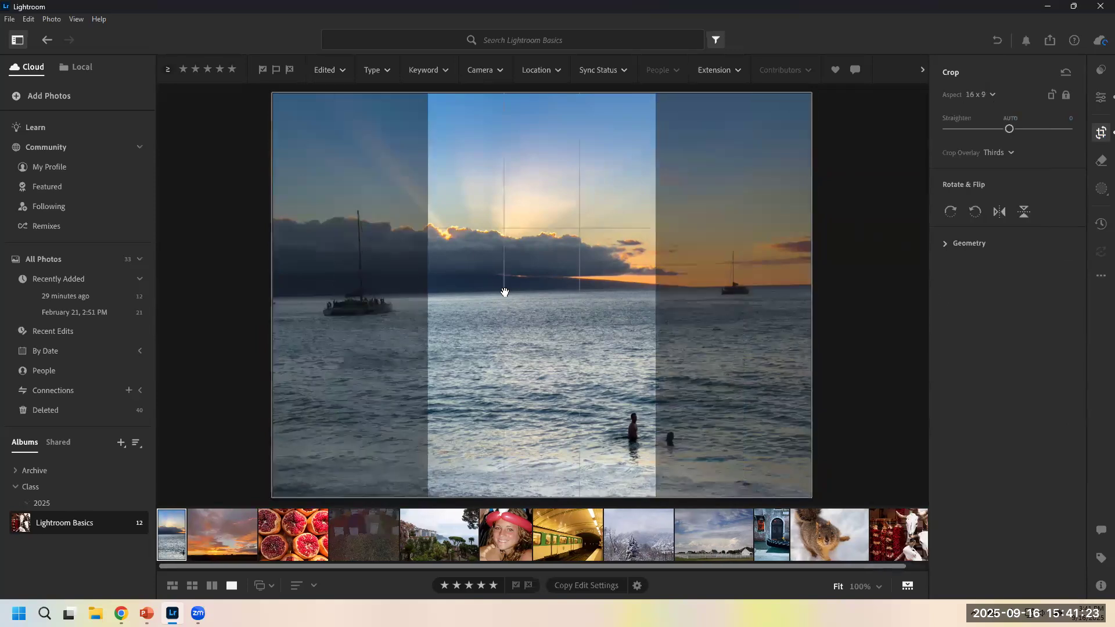
- Crop the ocean photo to a landscape 5 x 4 frame around the distant sailboat and return to the Edit settings
left_click(993, 93)
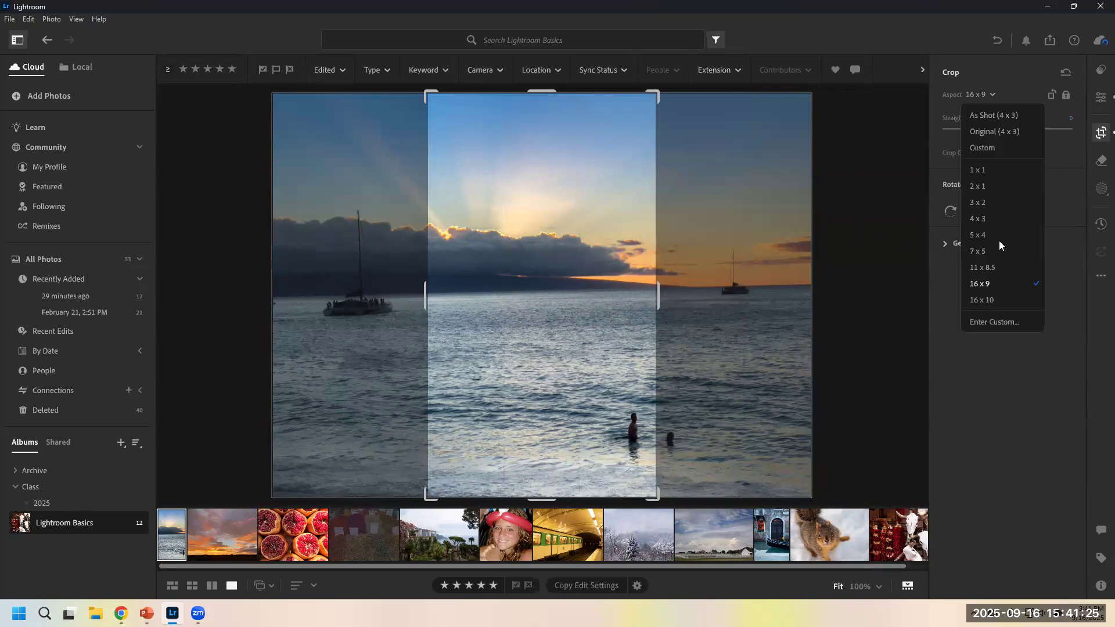
left_click(1001, 233)
left_click_drag(556, 360, 420, 373)
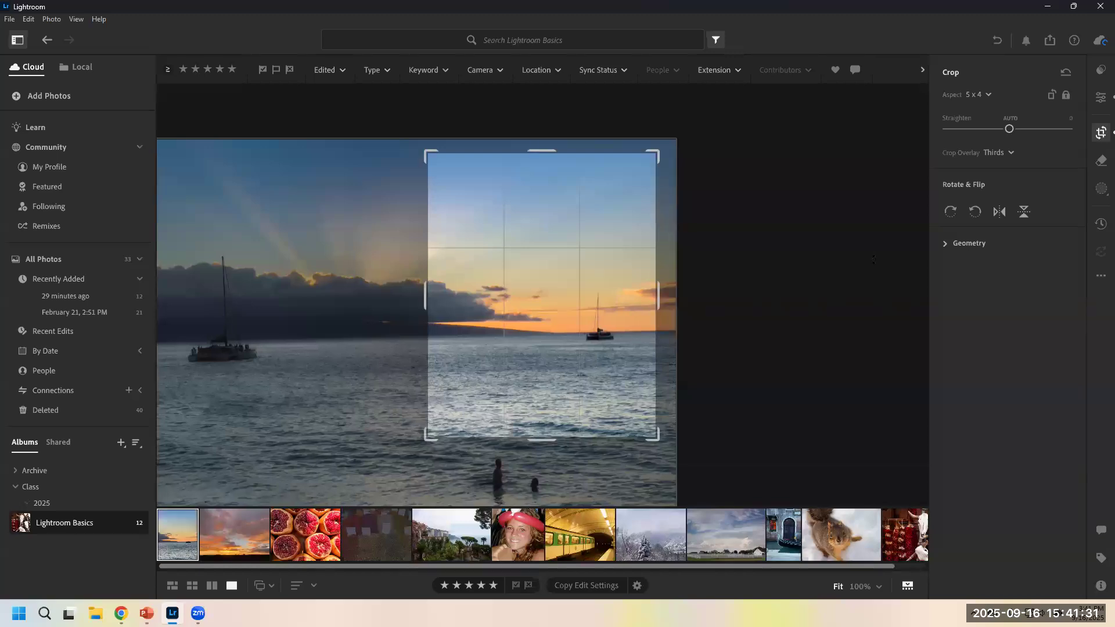
left_click(1052, 97)
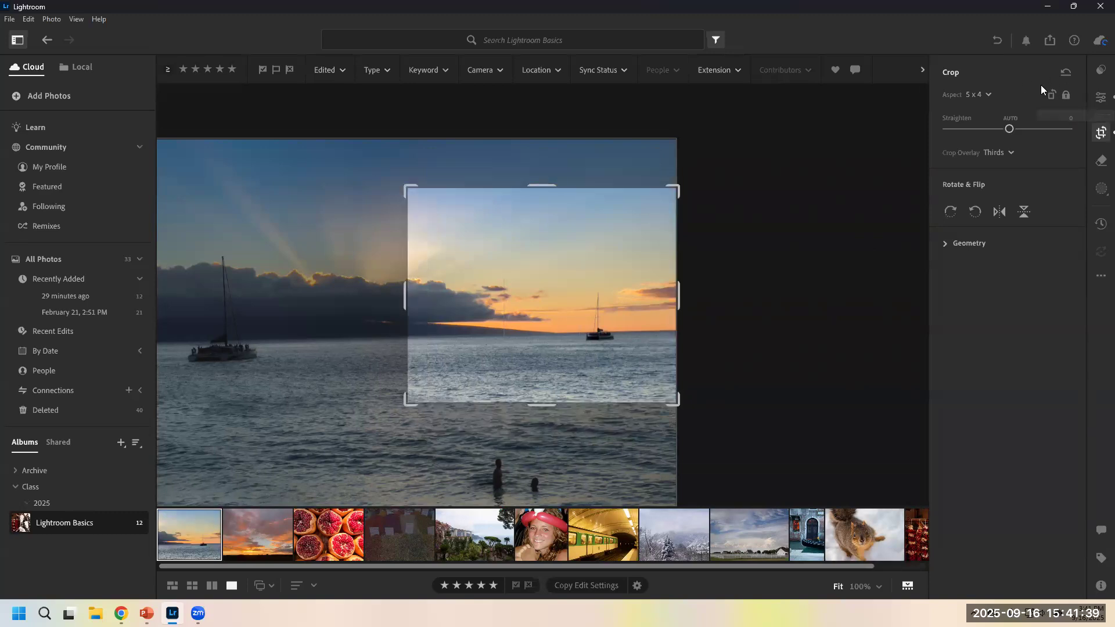
left_click_drag(527, 373, 554, 364)
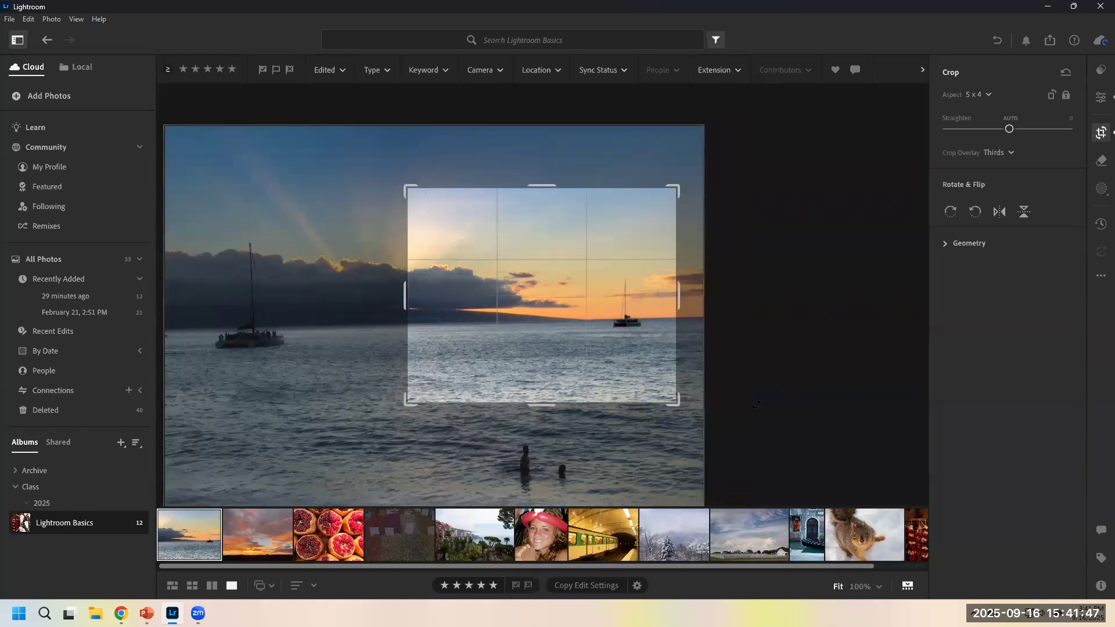
key("e")
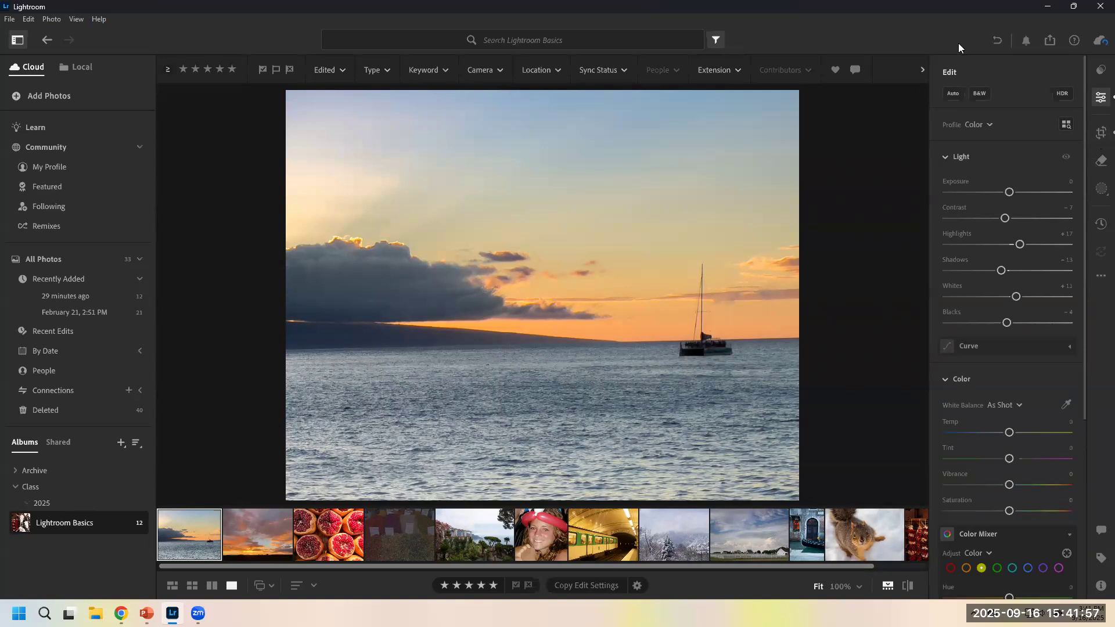
- Undo all the crop changes on the ocean sunset photo to restore its full original frame
key("ctrl+z")
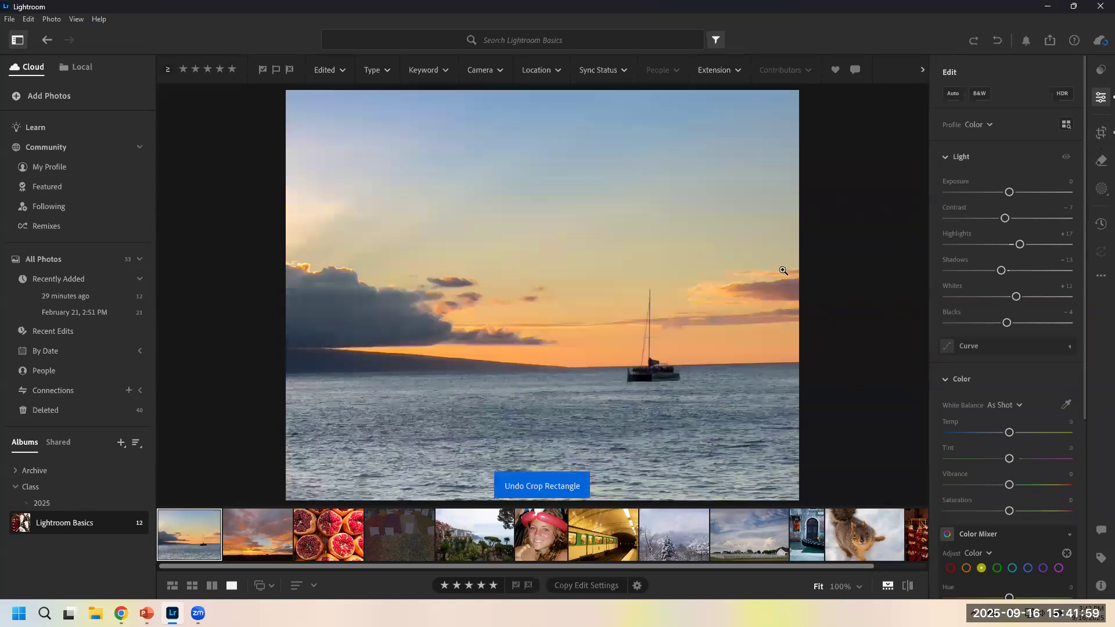
left_click(992, 43)
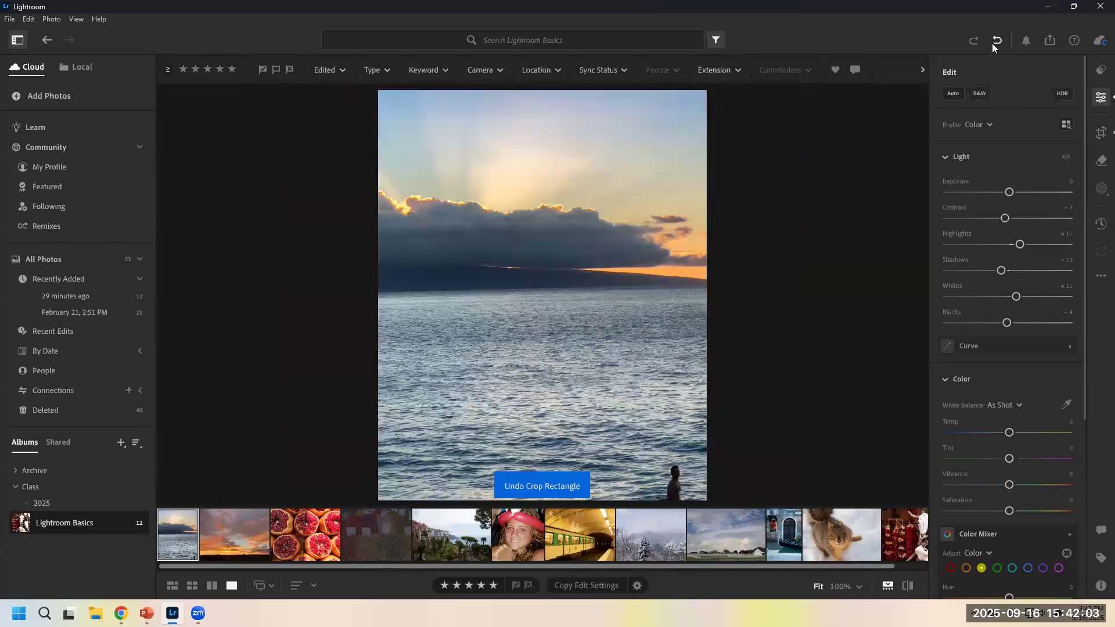
left_click(992, 43)
left_click(992, 43)
left_click(992, 43)
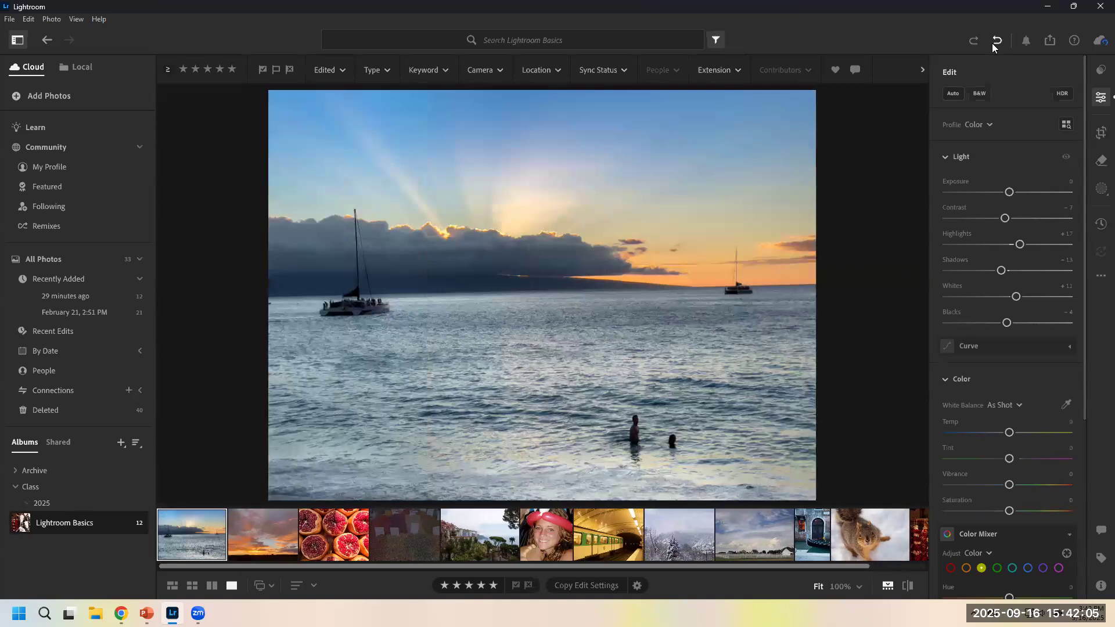
- Switch briefly to the skulls photo, return to the ocean sunset photo, and check its crop frame
left_click(899, 534)
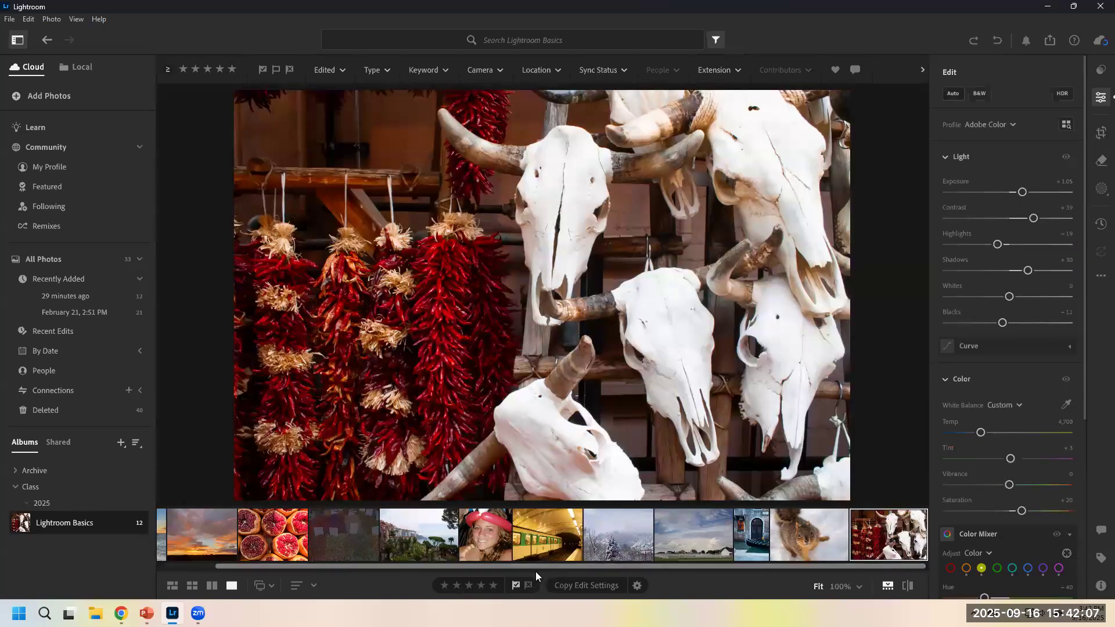
left_click_drag(233, 567, 154, 536)
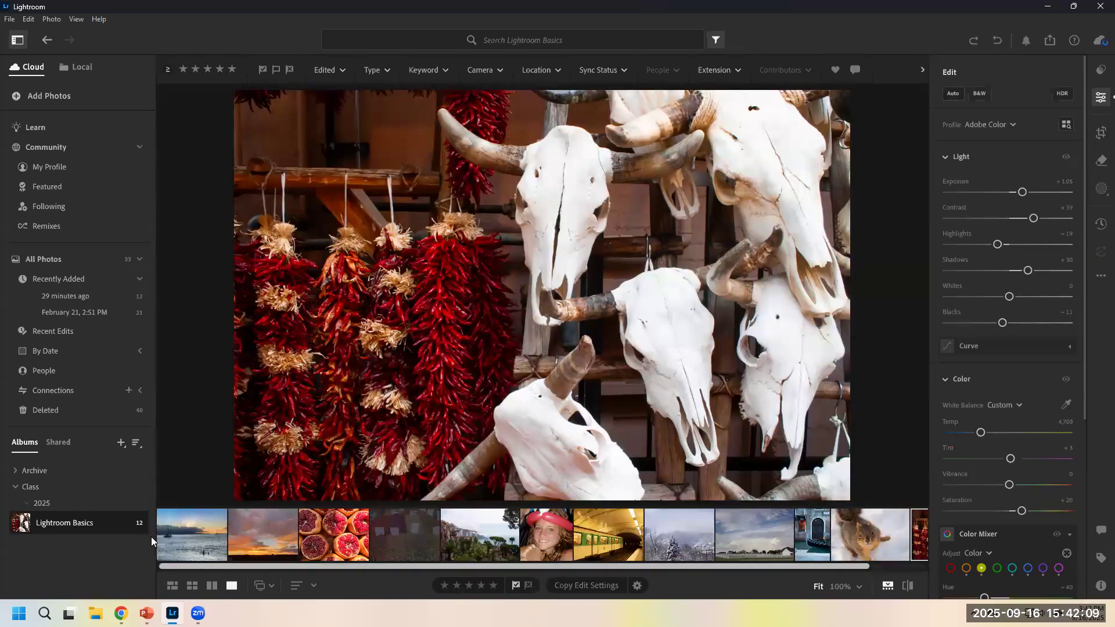
left_click(190, 538)
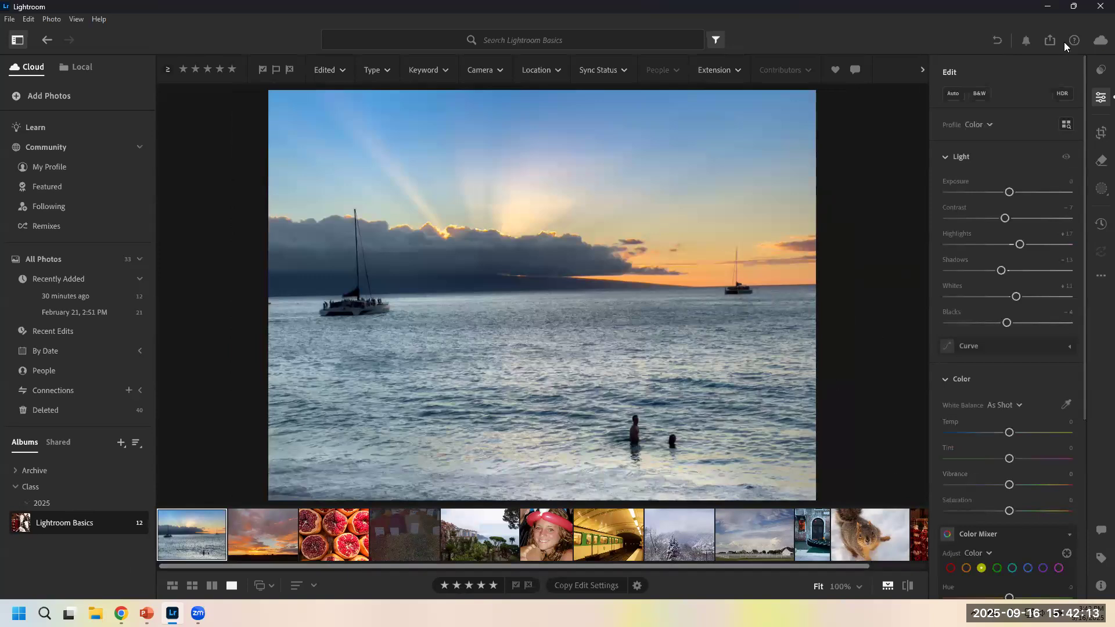
left_click(1101, 132)
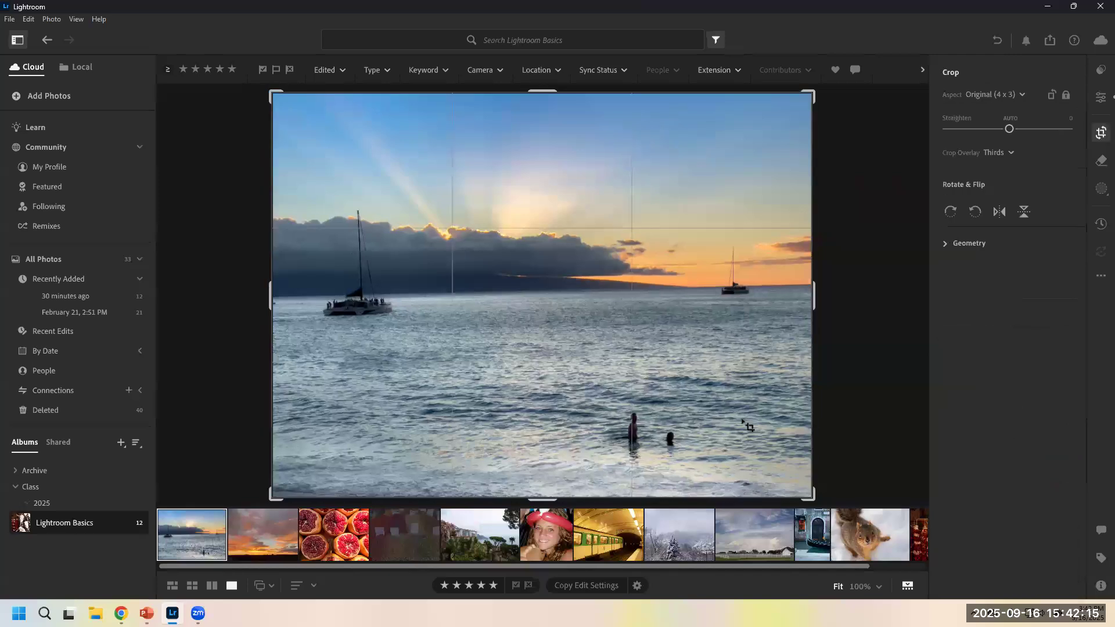
- Brush over the large sailboat and its mast with the Remove tool and erase it from the ocean photo using Generative AI
left_click(1097, 163)
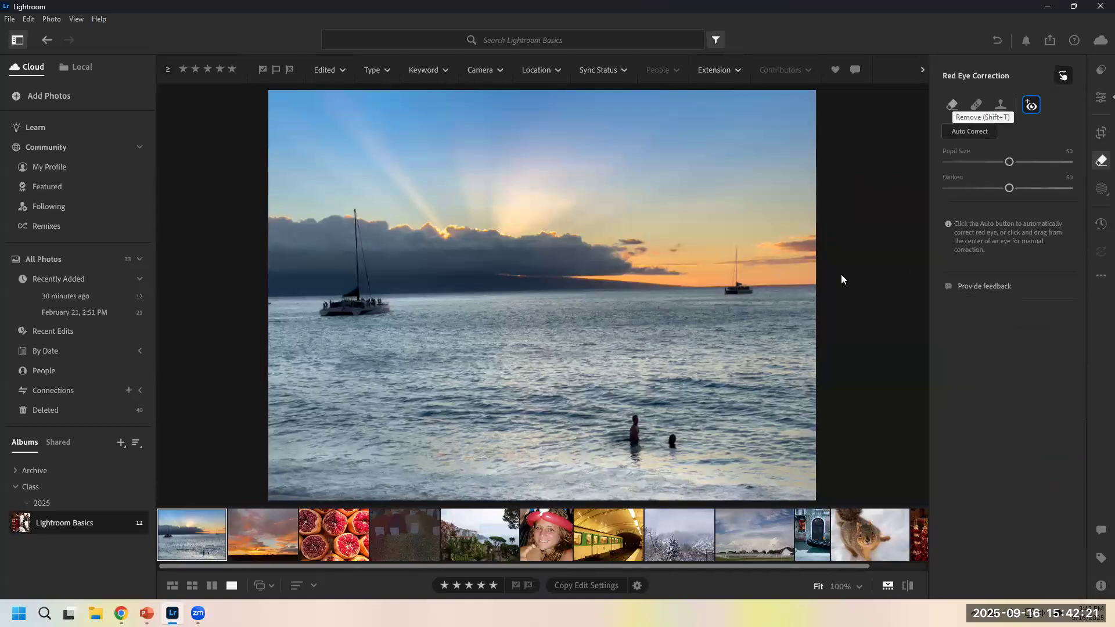
left_click(952, 104)
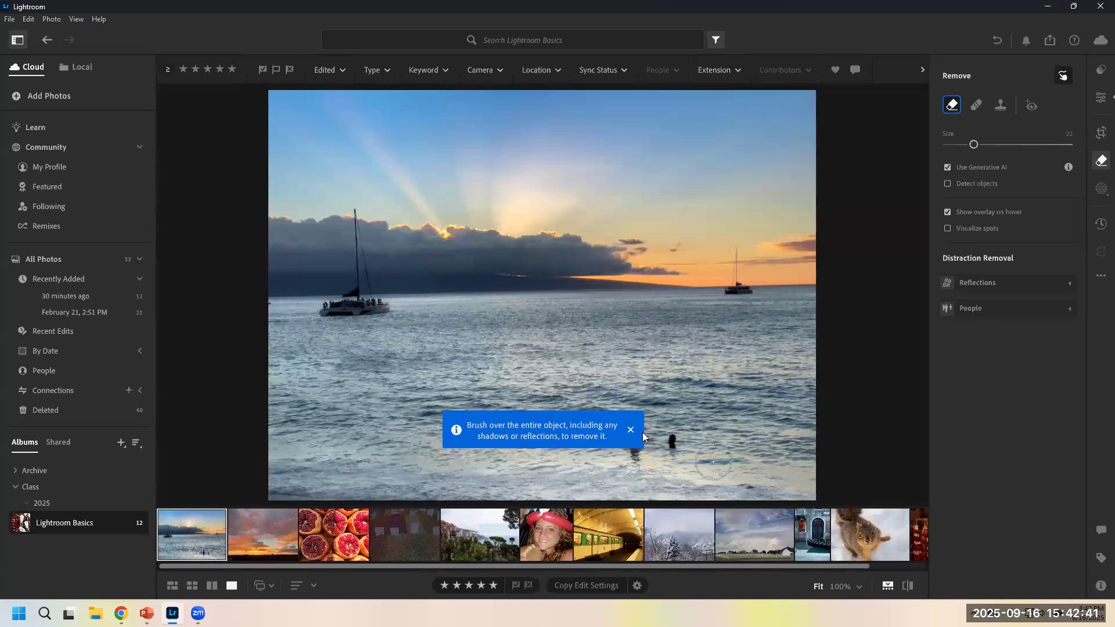
left_click(631, 429)
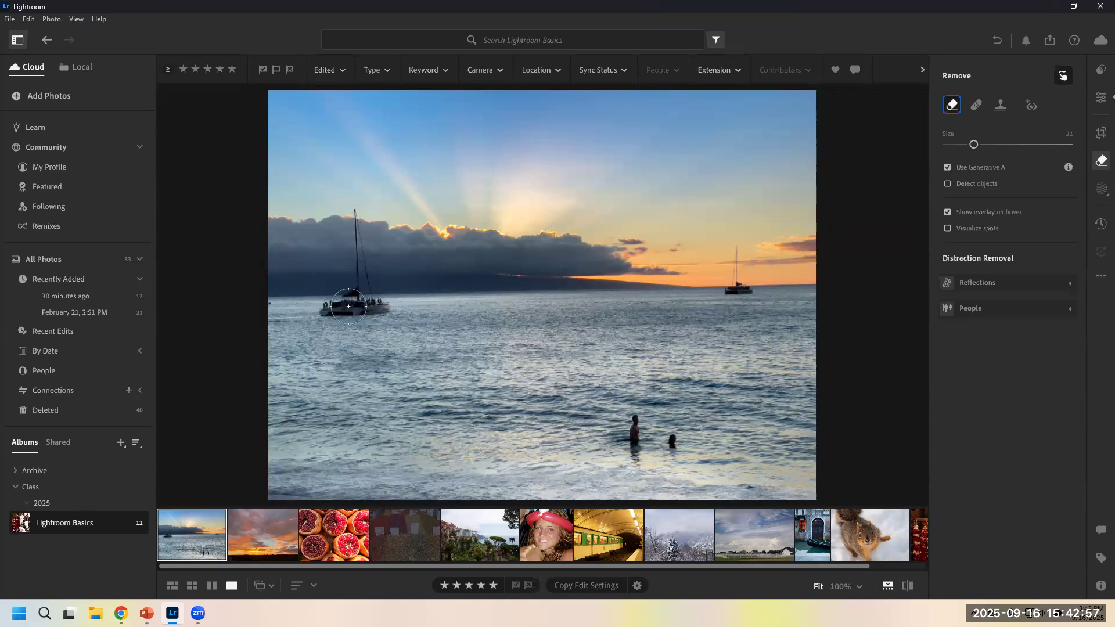
mouse_move(340, 301)
left_mouse_down()
mouse_move(325, 305)
mouse_move(366, 325)
mouse_move(361, 228)
mouse_move(336, 232)
mouse_move(338, 281)
mouse_move(352, 290)
mouse_move(383, 273)
mouse_move(381, 232)
mouse_move(350, 250)
mouse_move(330, 307)
mouse_move(355, 305)
left_mouse_up()
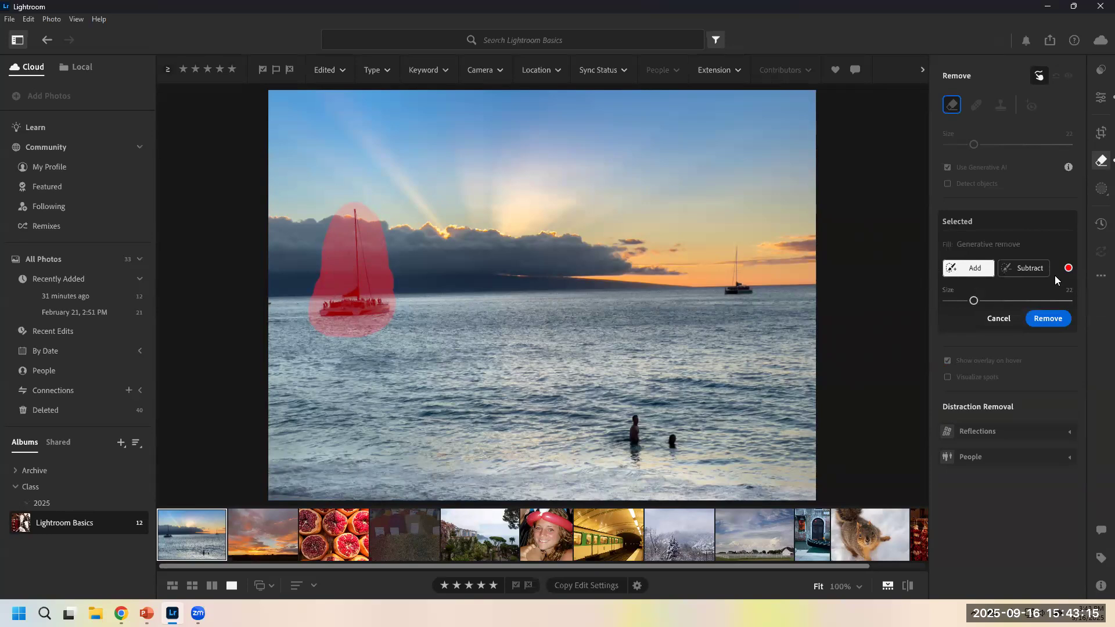
left_click(1042, 319)
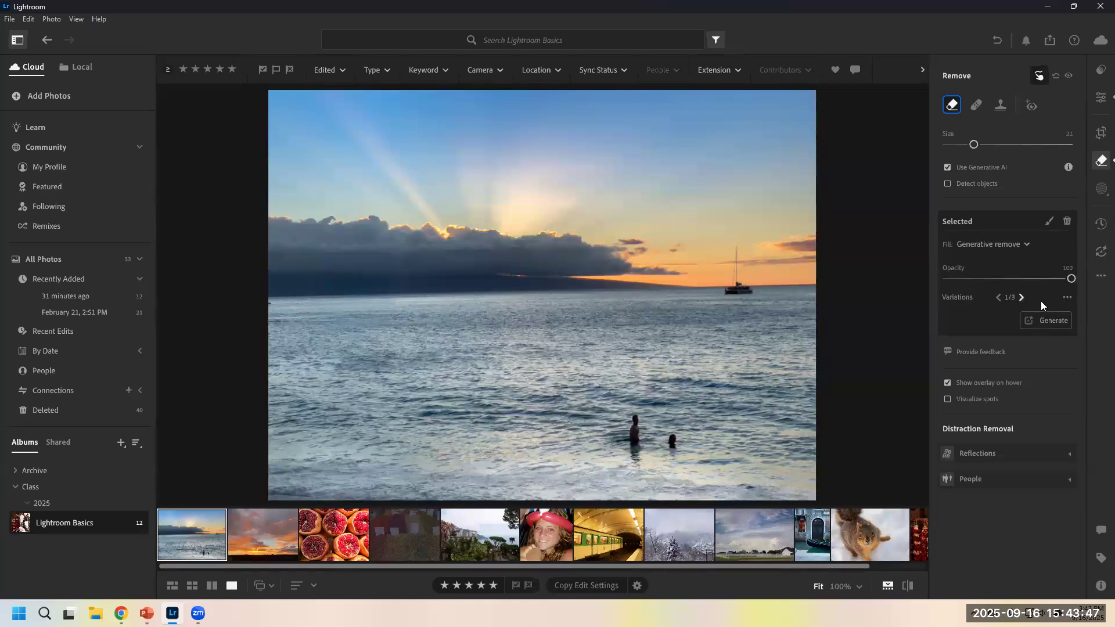
- Compare the three generative fill variations for the erased sailboat and keep the third one
left_click(1020, 297)
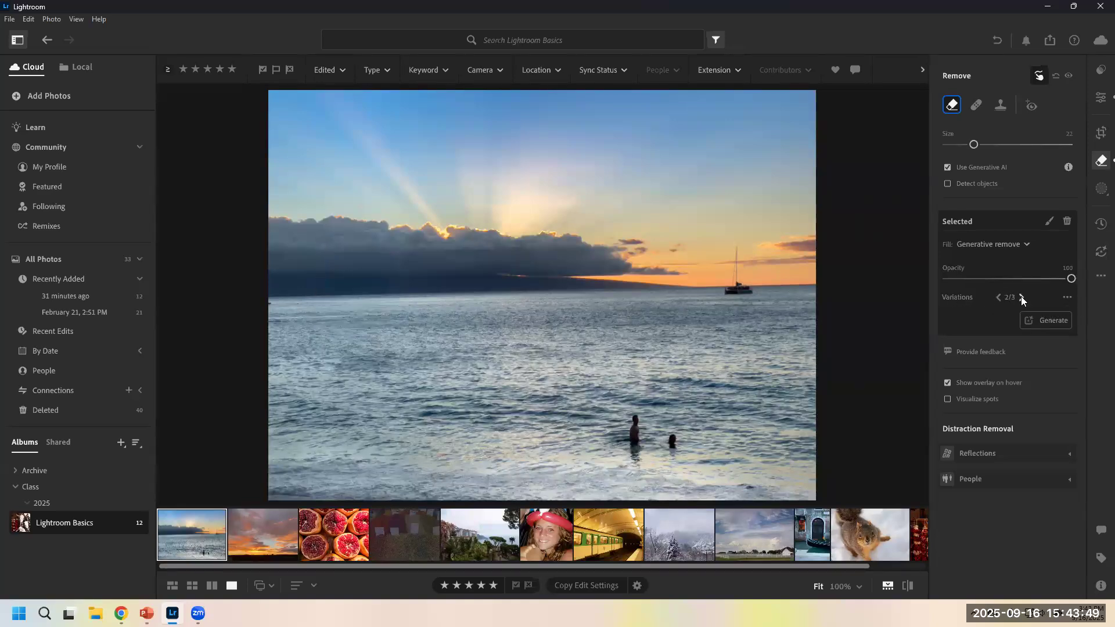
left_click(1021, 297)
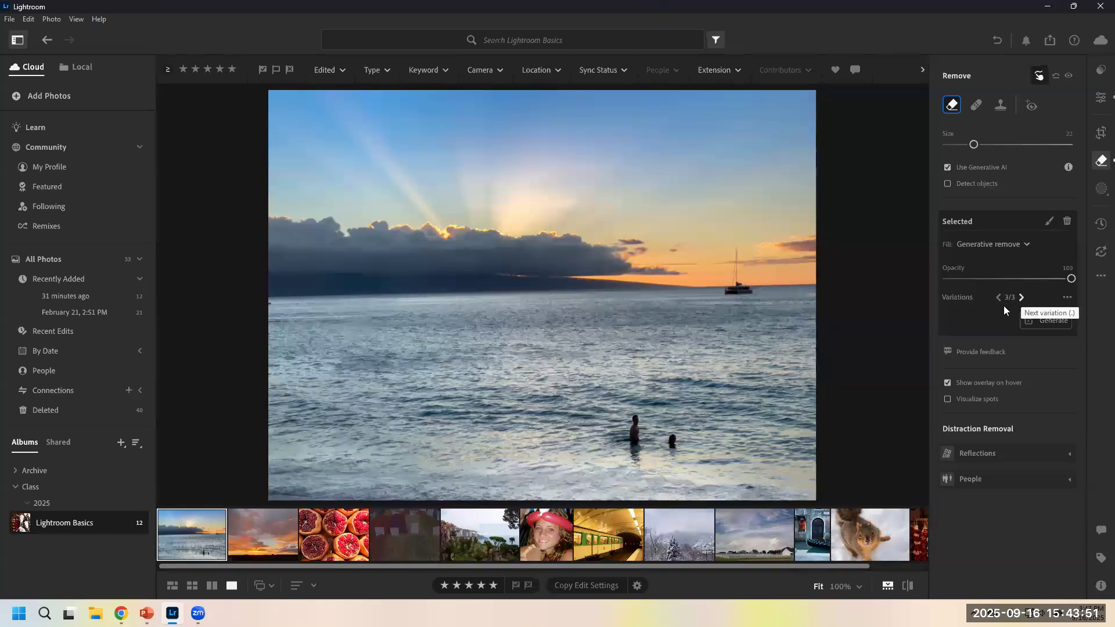
left_click(999, 297)
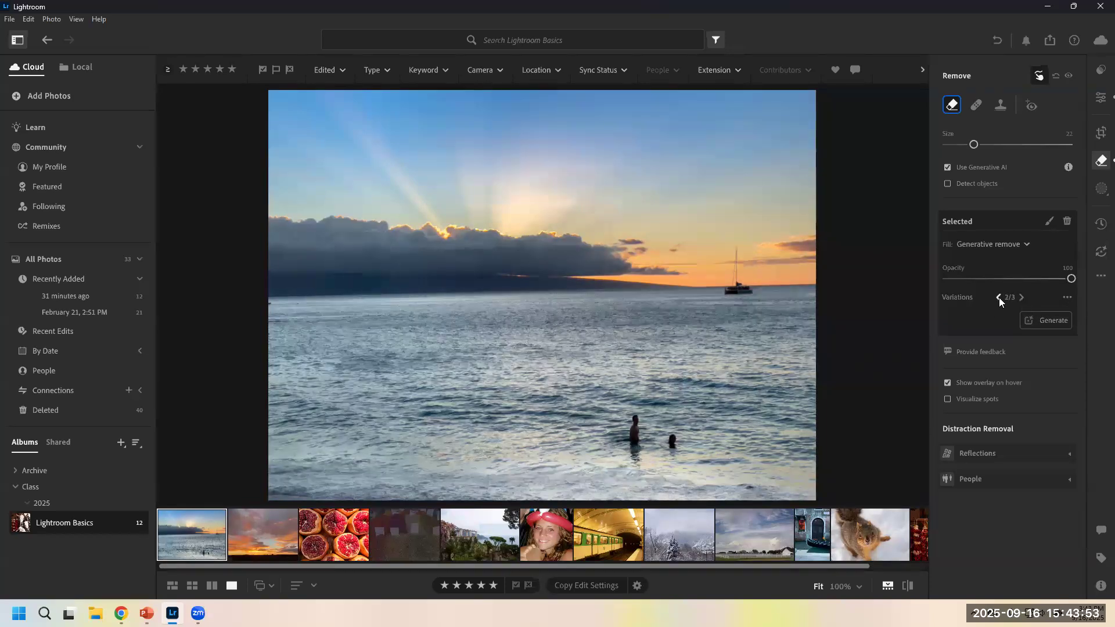
left_click(999, 297)
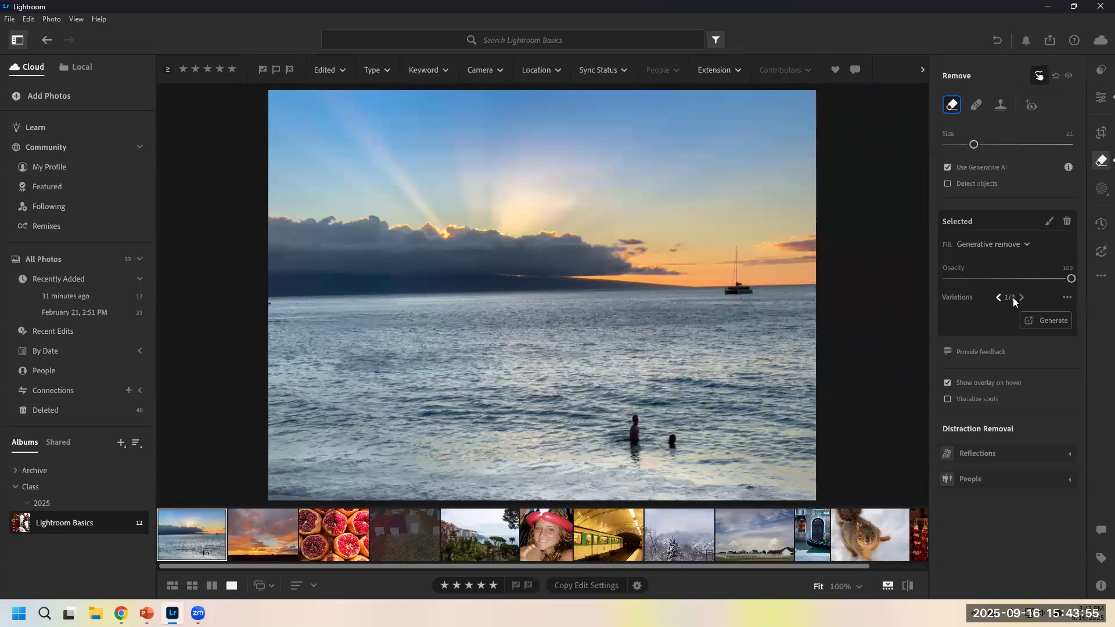
left_click(1024, 298)
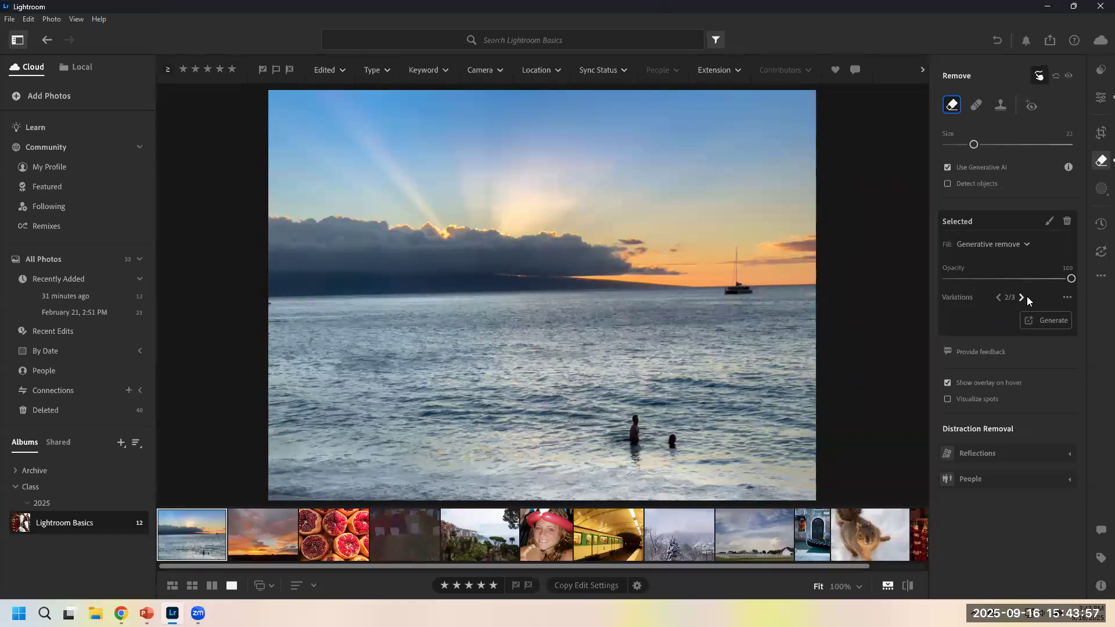
left_click(1023, 297)
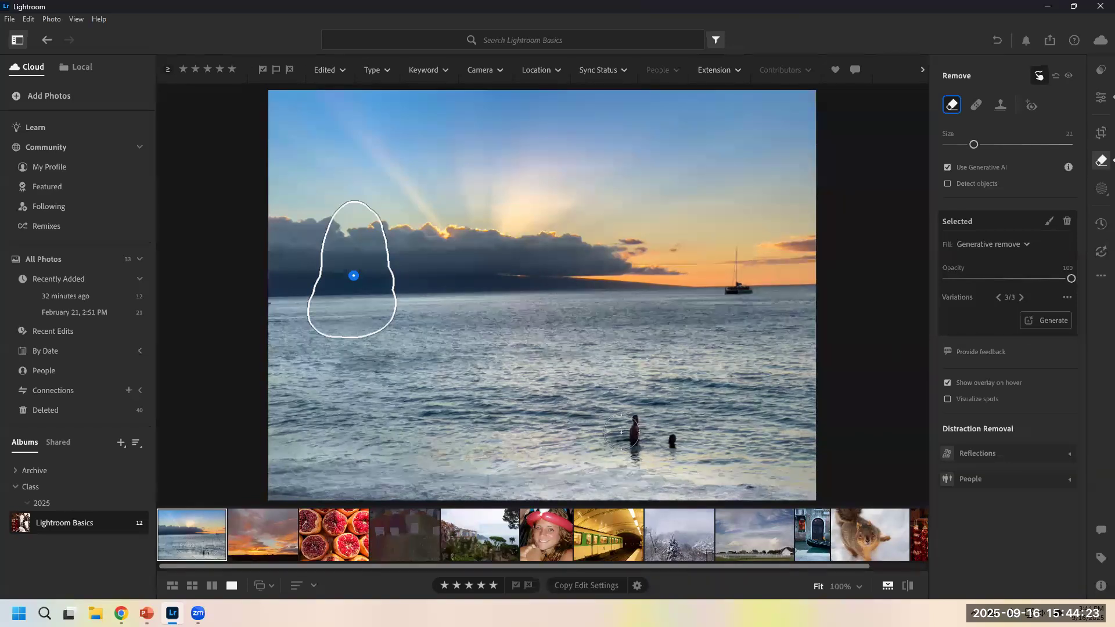
- Erase the two swimmers from the ocean photo with Generative AI, keep the second fill variation, and return to the Edit settings
mouse_move(645, 405)
left_mouse_down()
mouse_move(632, 418)
mouse_move(636, 443)
mouse_move(662, 460)
mouse_move(678, 422)
mouse_move(647, 418)
left_mouse_up()
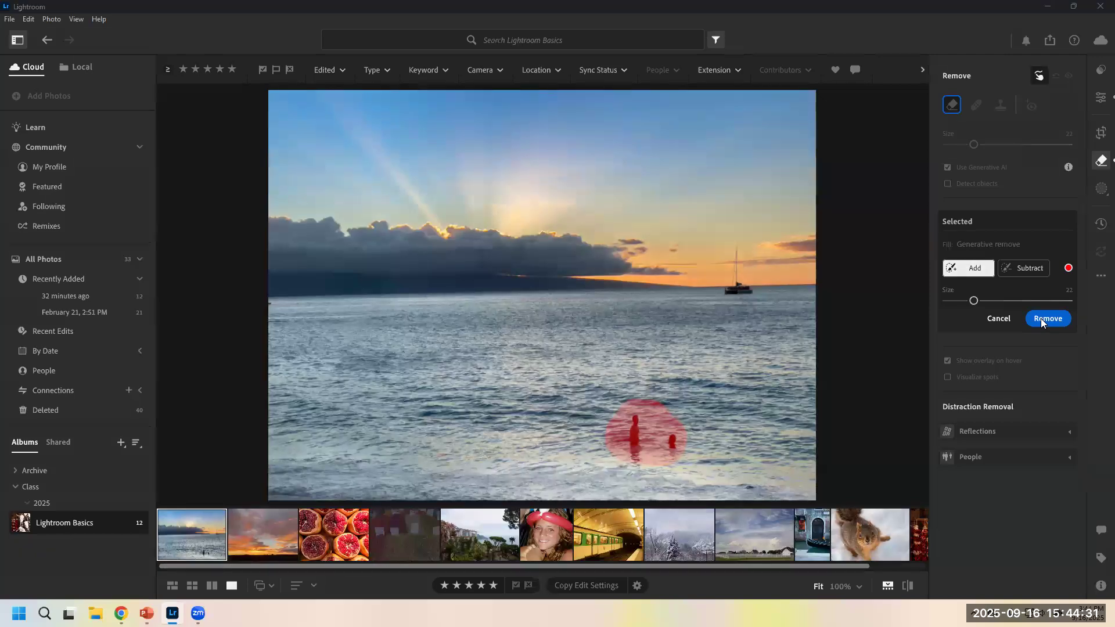
left_click(1041, 318)
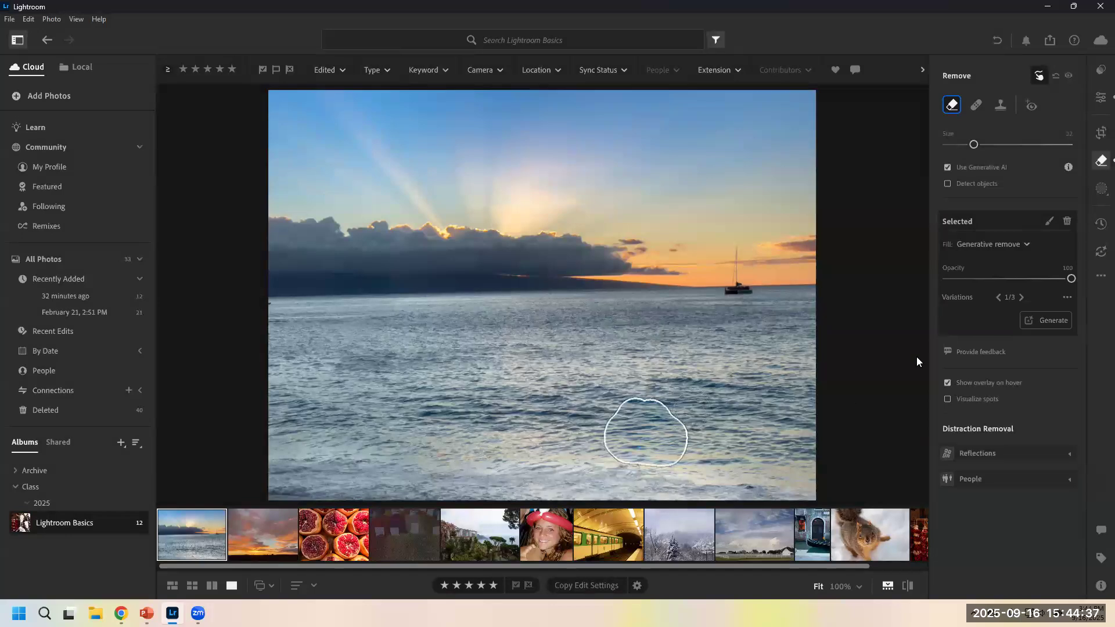
left_click(1020, 297)
left_click(1020, 297)
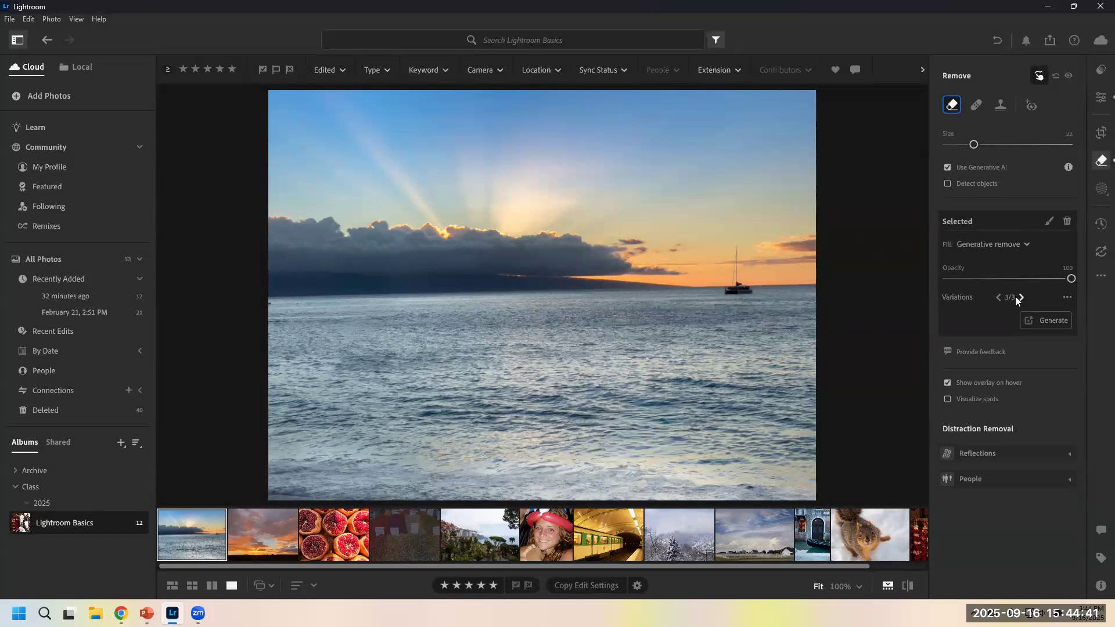
left_click(999, 296)
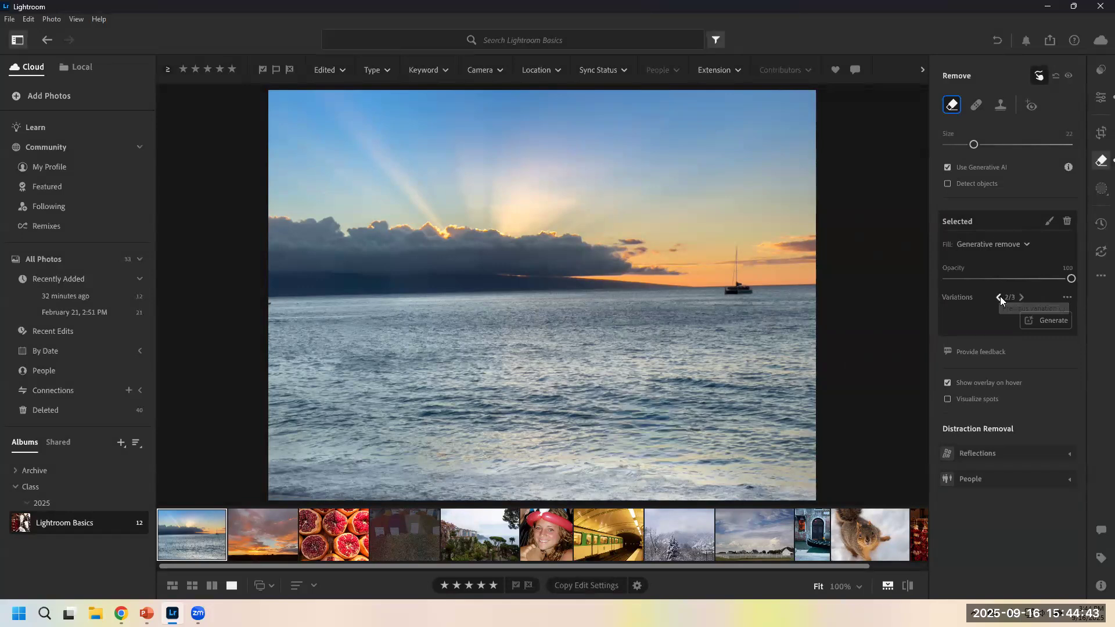
left_click(999, 297)
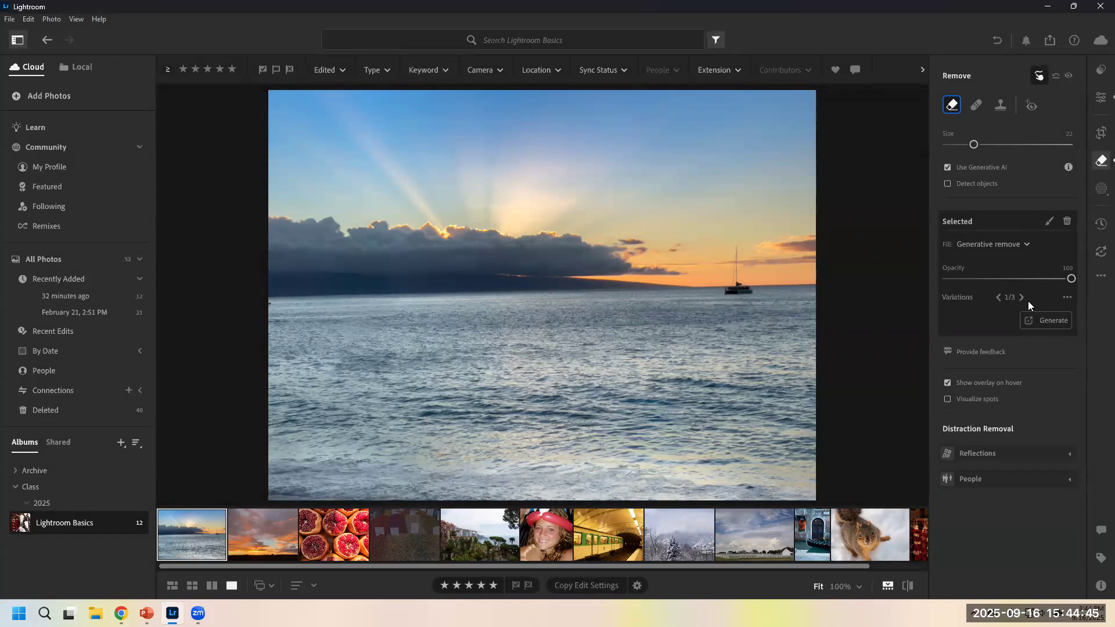
left_click(1023, 298)
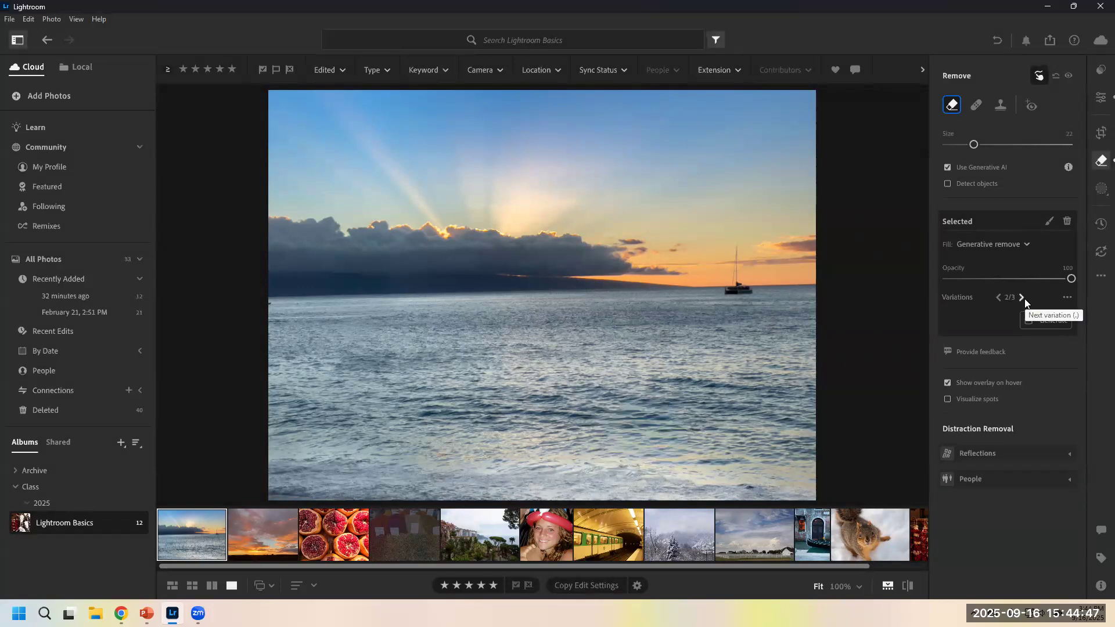
left_click(1023, 298)
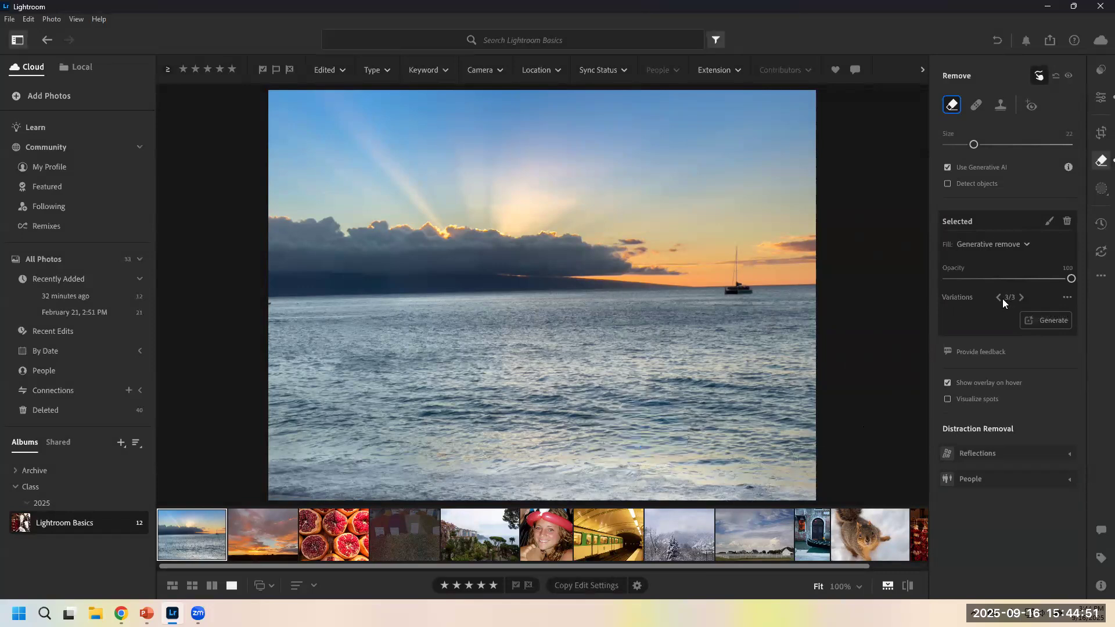
left_click(1000, 297)
left_click(1100, 97)
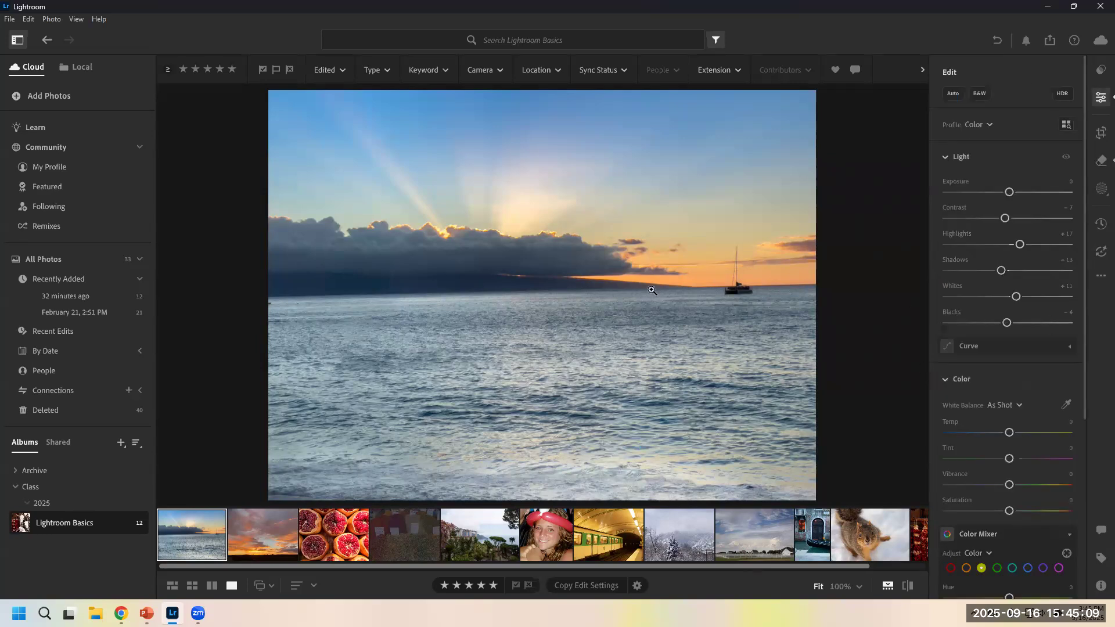
- Open the portrait with the red balloon hat and activate the Heal tool
left_click(542, 525)
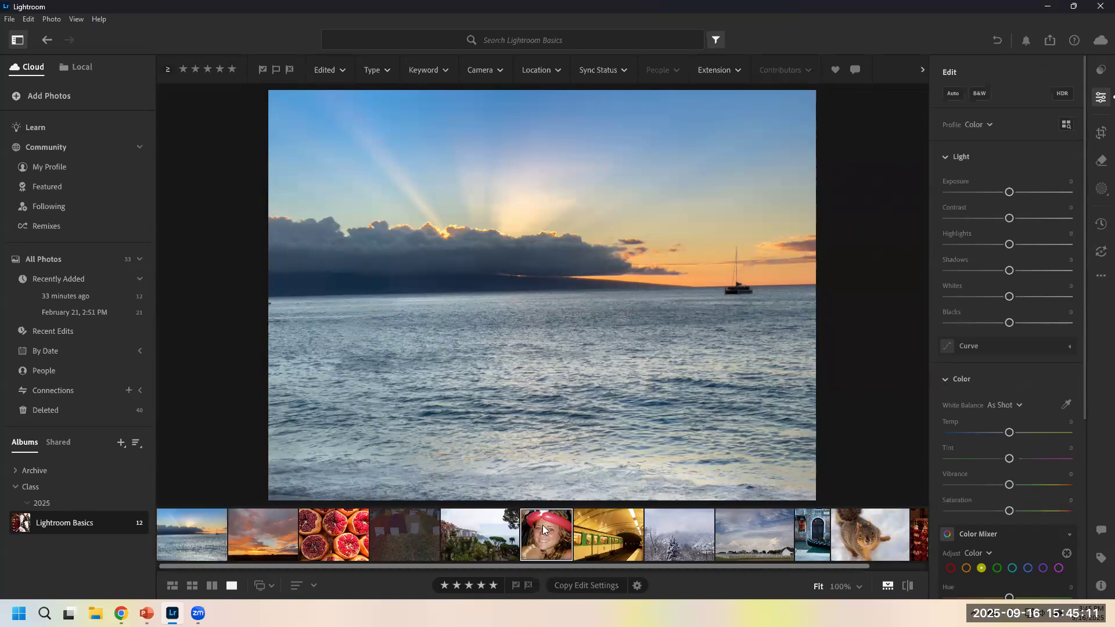
left_click(1100, 160)
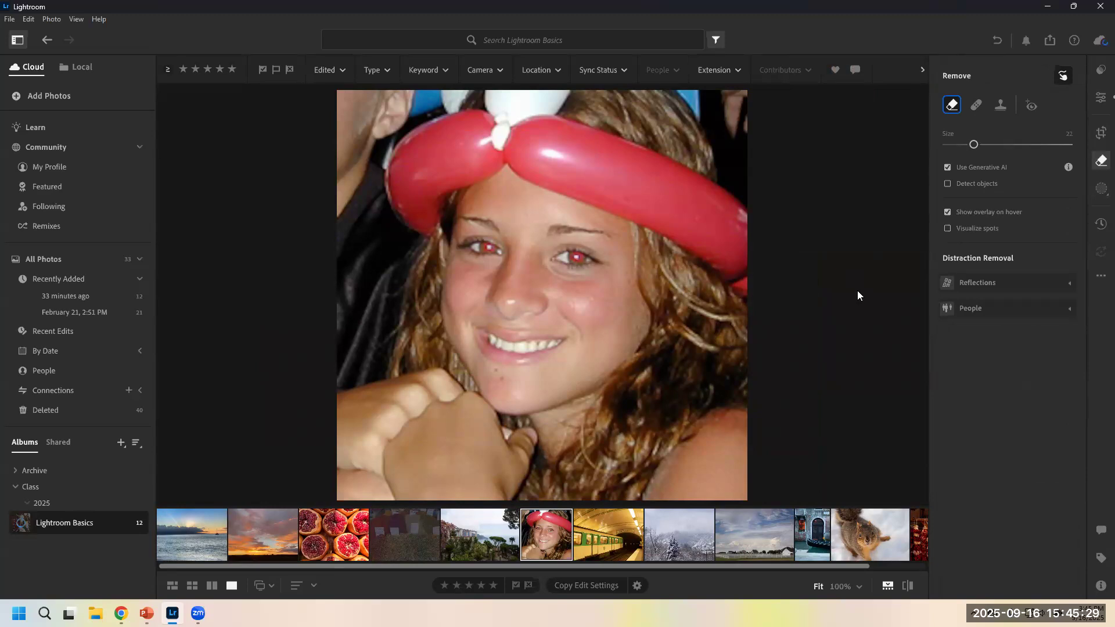
left_click(976, 106)
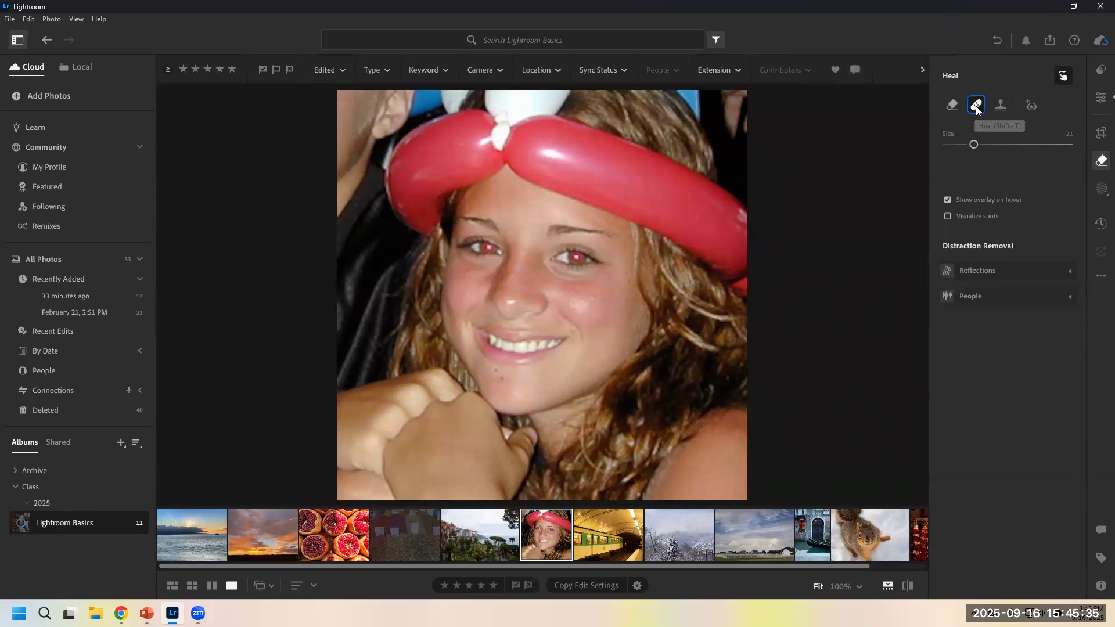
- Try healing the chin blemish with a size 42 brush sampled from the eye, and undo the heal
left_click(498, 377)
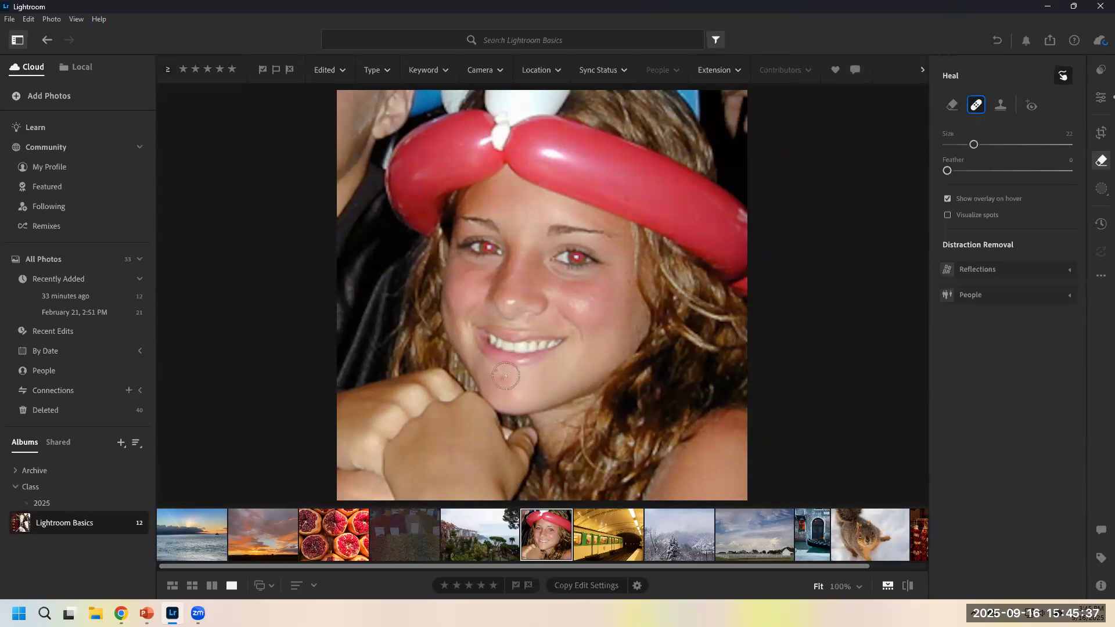
left_click_drag(970, 145, 956, 145)
left_click_drag(960, 144, 999, 145)
left_click(503, 387)
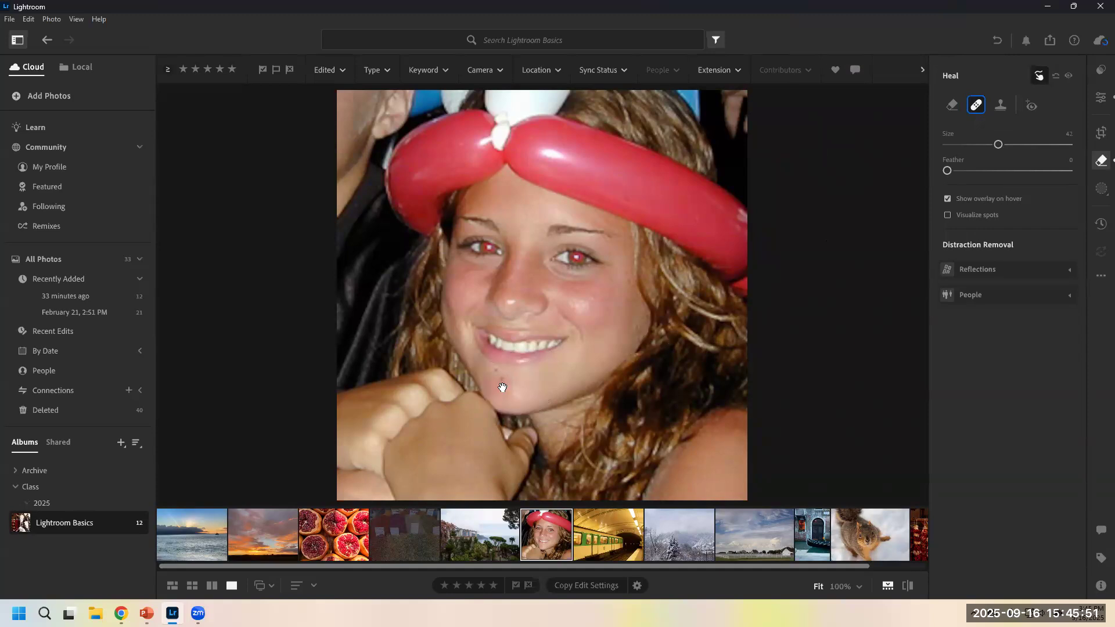
mouse_move(560, 251)
left_mouse_down()
mouse_move(685, 267)
mouse_move(607, 273)
mouse_move(701, 299)
mouse_move(614, 332)
mouse_move(682, 328)
mouse_move(699, 314)
mouse_move(702, 390)
mouse_move(595, 409)
mouse_move(517, 320)
mouse_move(573, 222)
left_mouse_up()
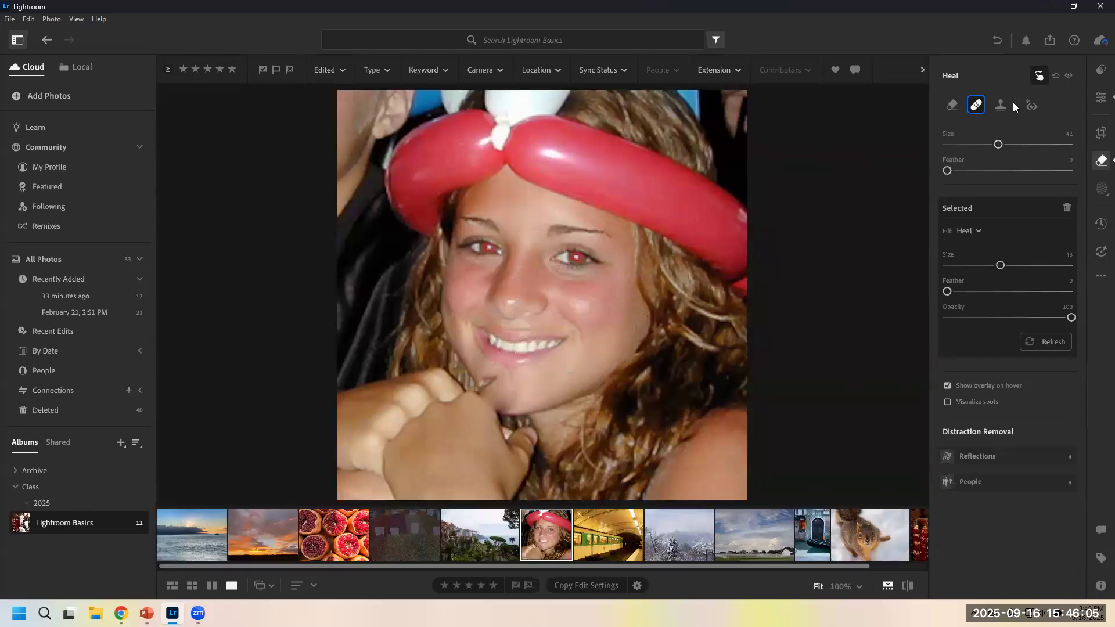
left_click(999, 39)
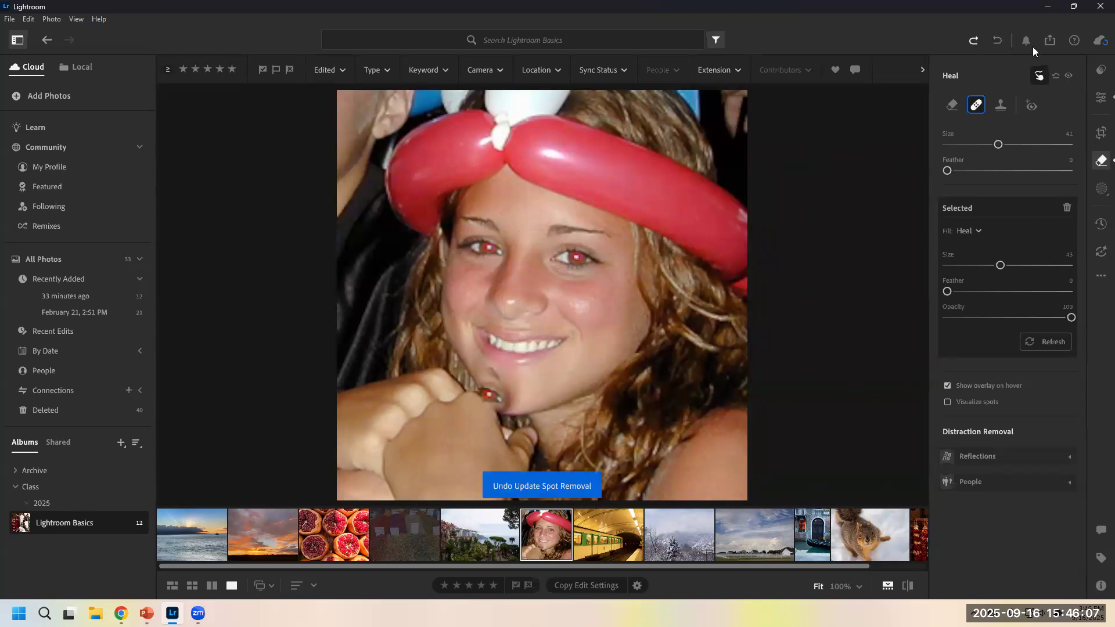
left_click(999, 41)
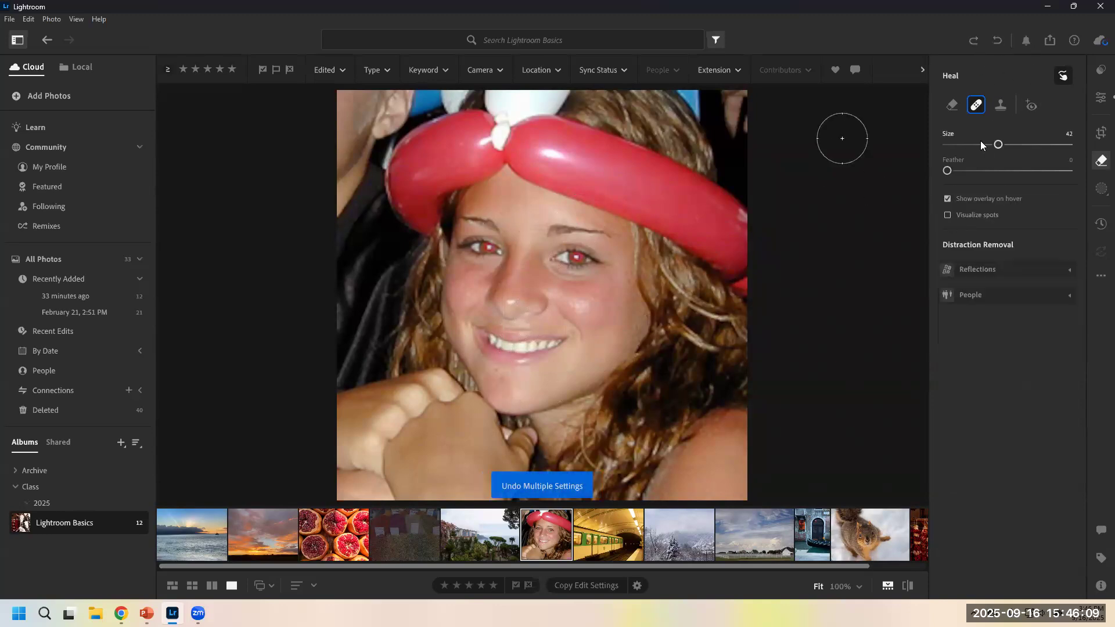
- Set the Heal brush size to 9 and heal the small chin blemishes, sampling from clean skin nearby
left_click(958, 144)
left_click_drag(958, 144, 957, 144)
left_click(502, 379)
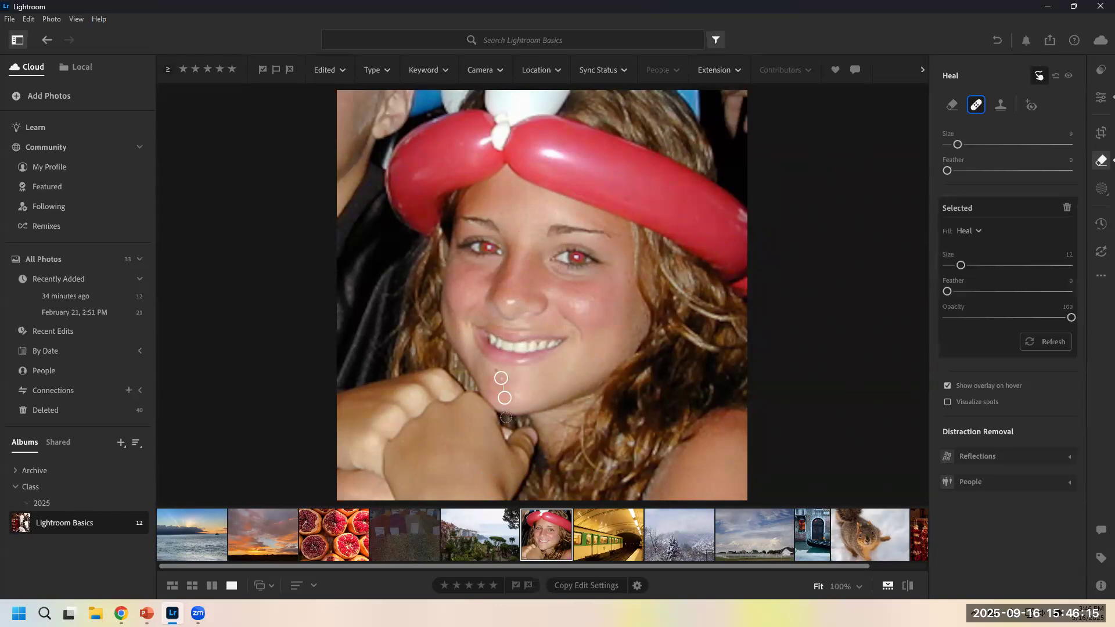
left_click_drag(504, 397, 527, 385)
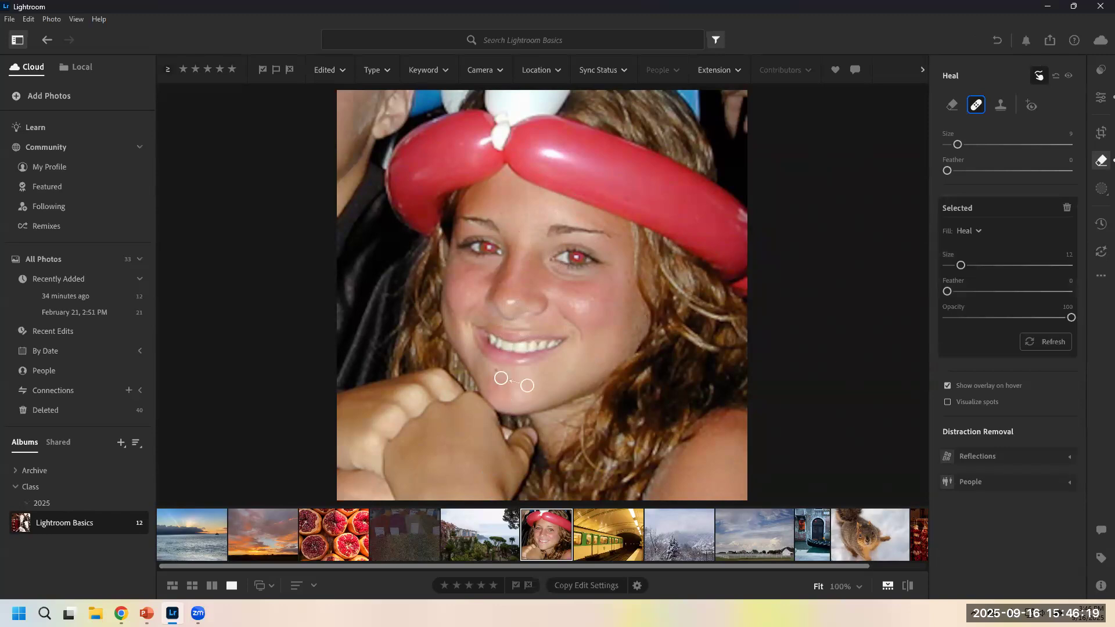
left_click(493, 370)
mouse_move(511, 397)
left_mouse_down()
mouse_move(505, 387)
mouse_move(515, 394)
left_mouse_up()
left_click(540, 382)
left_click_drag(1000, 315, 1097, 322)
left_click_drag(1085, 335, 1034, 342)
mouse_move(1023, 347)
left_mouse_down()
mouse_move(1036, 348)
mouse_move(949, 357)
mouse_move(1091, 339)
left_mouse_up()
- Activate Red Eye Correction and correct the subject's left eye, fitting the correction oval around the whole eye
left_click(1033, 106)
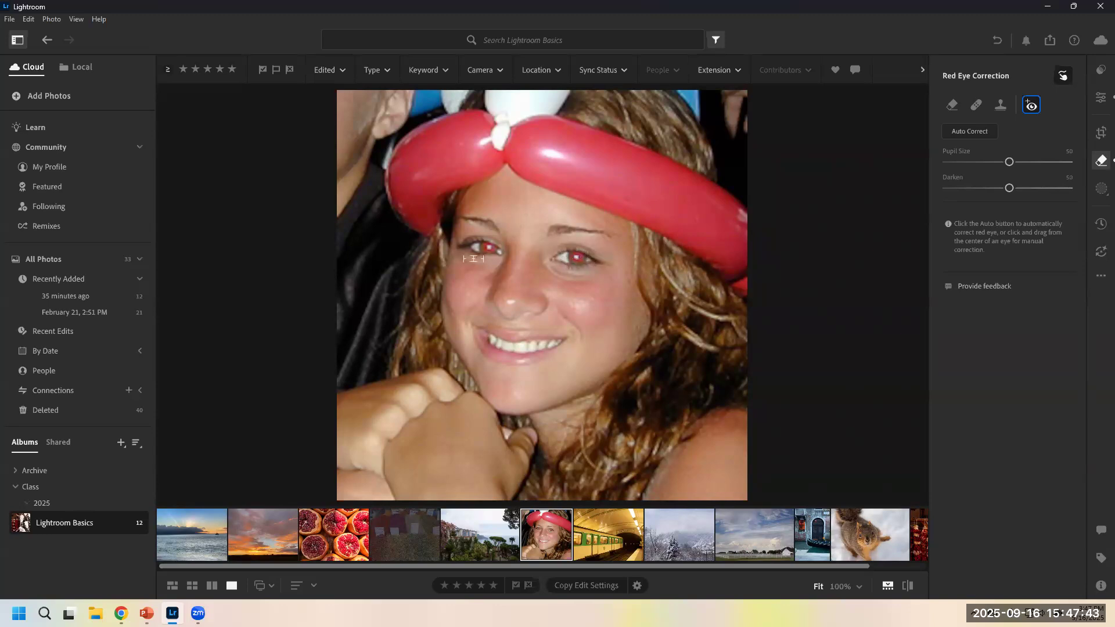
left_click(576, 257)
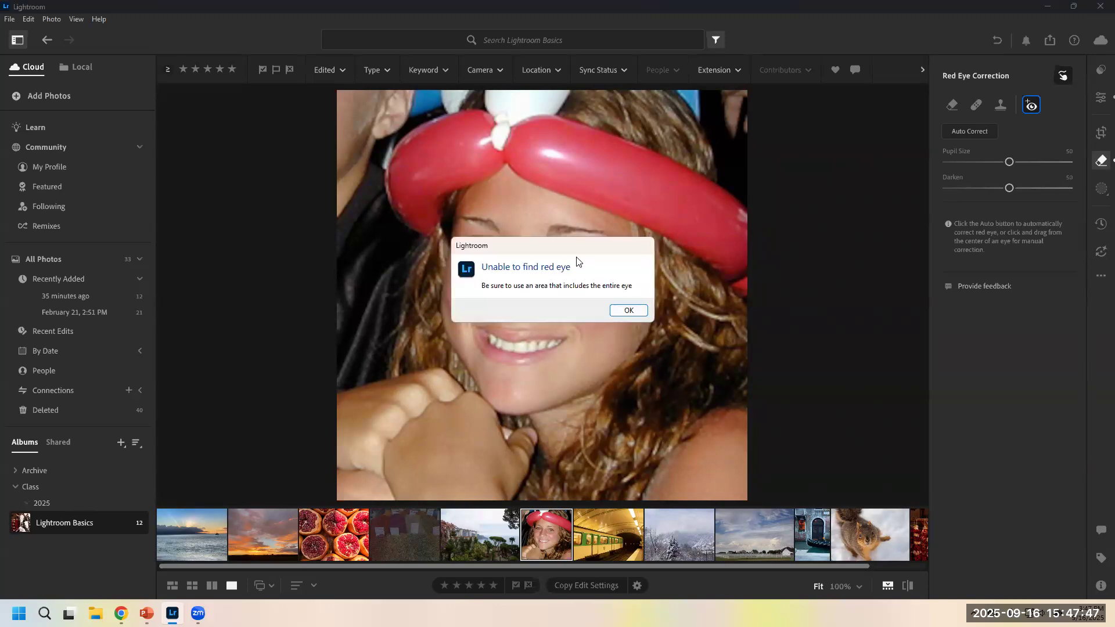
left_click(616, 311)
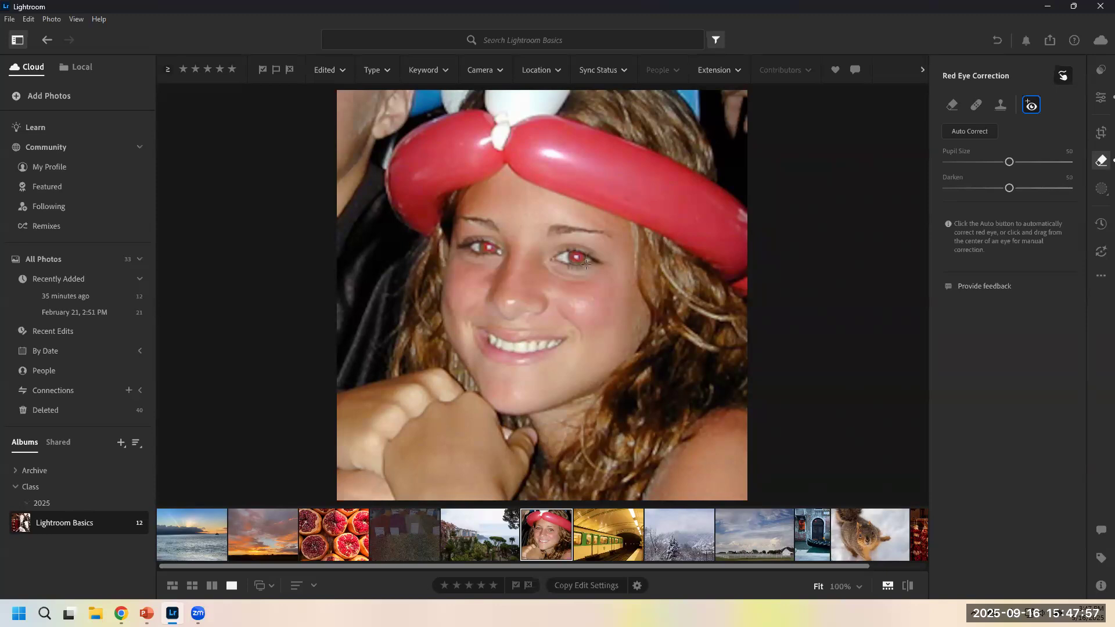
mouse_move(577, 257)
left_mouse_down()
mouse_move(601, 254)
mouse_move(578, 271)
left_mouse_up()
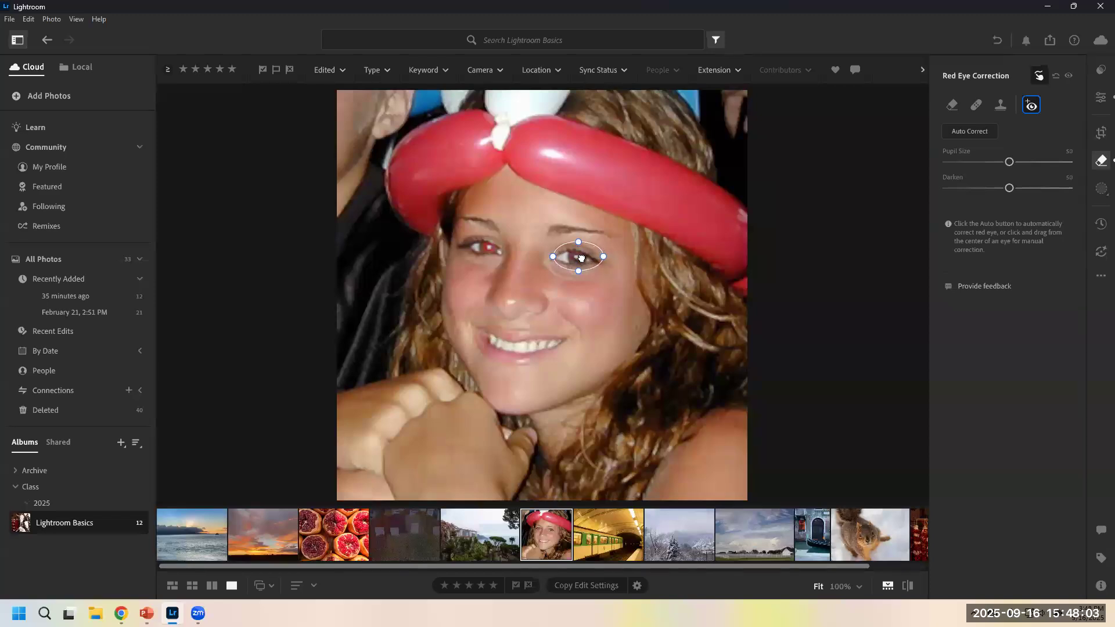
mouse_move(578, 274)
left_mouse_down()
mouse_move(548, 258)
mouse_move(602, 256)
mouse_move(574, 268)
left_mouse_up()
left_click_drag(578, 265, 579, 264)
- Correct the red in the subject's right eye, adjusting the correction oval until it encloses the whole eye
left_click_drag(488, 247, 493, 253)
left_click(489, 245)
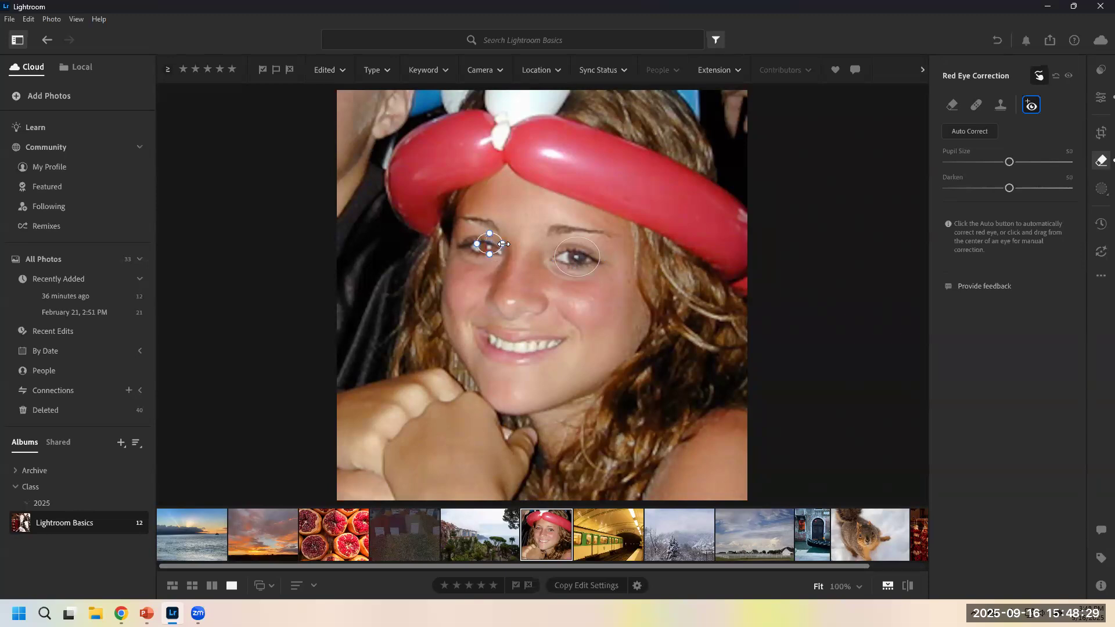
left_click_drag(494, 251, 494, 254)
left_click(488, 260)
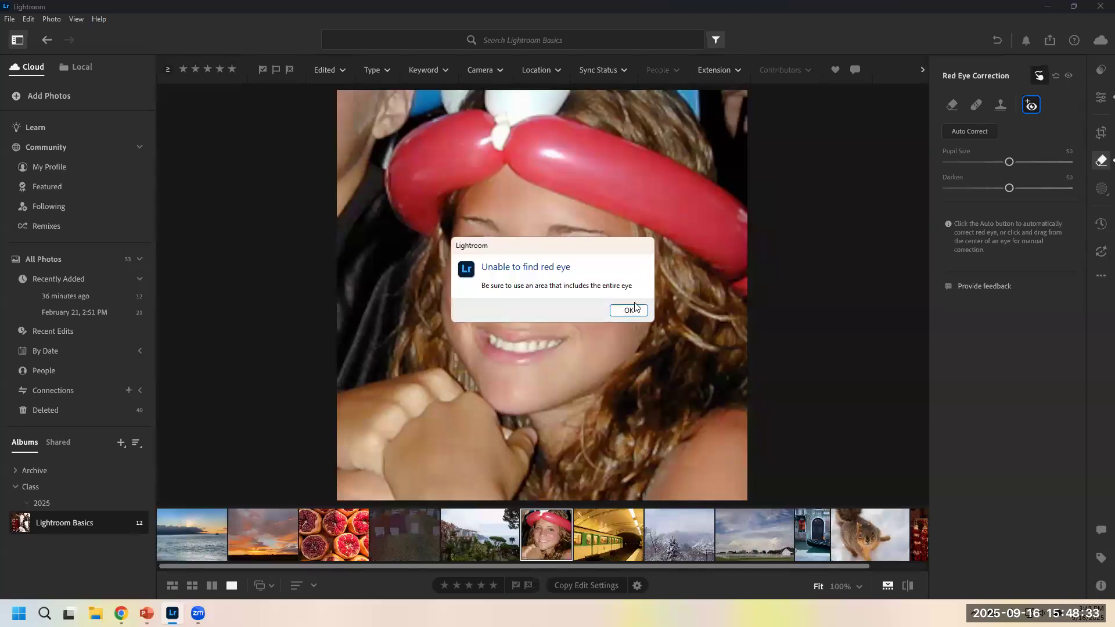
left_click(630, 311)
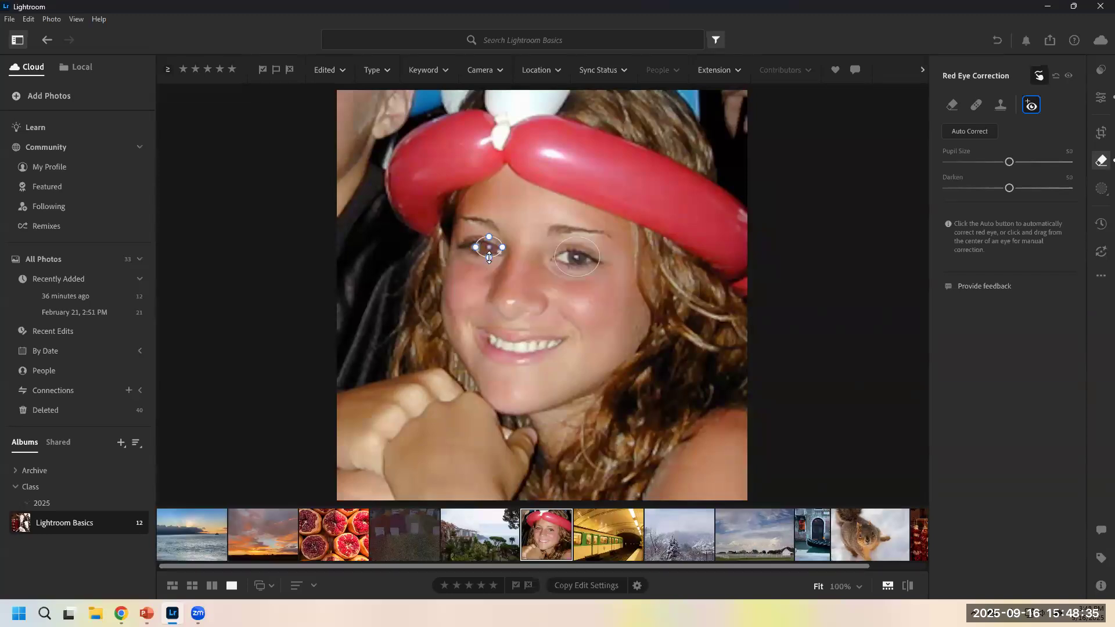
mouse_move(489, 261)
left_mouse_down()
mouse_move(510, 247)
mouse_move(489, 268)
mouse_move(493, 248)
left_mouse_up()
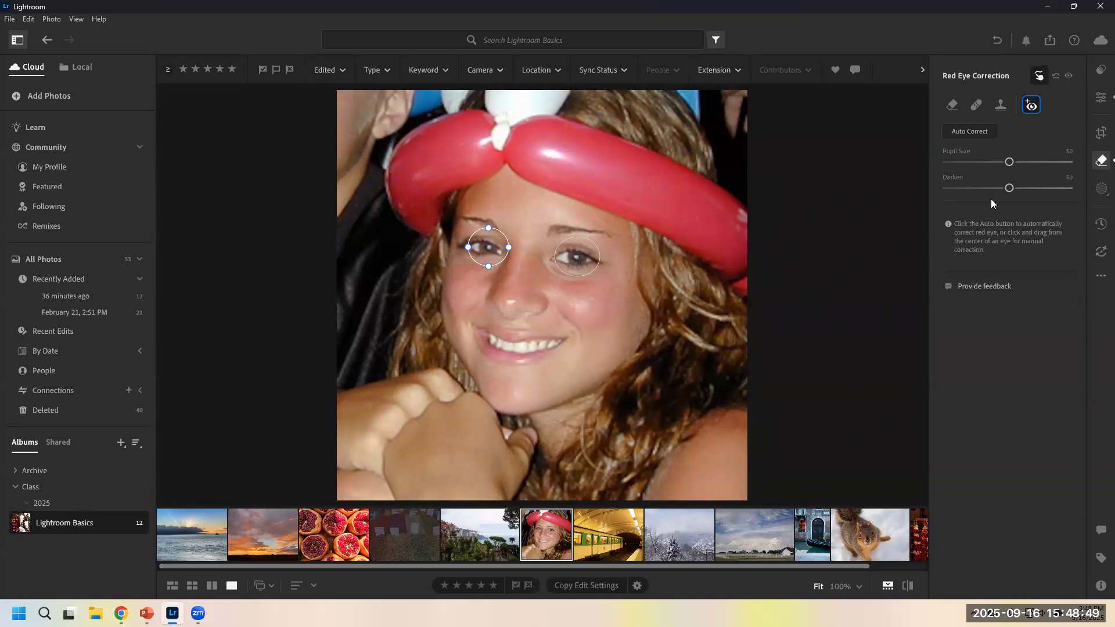
- Try a different Darken amount on the red eye correction and reset it to its default
left_click_drag(1055, 194, 1028, 187)
double_click(1011, 188)
- Return to the Edit adjustments and look over the export and share options for the portrait
left_click(1099, 98)
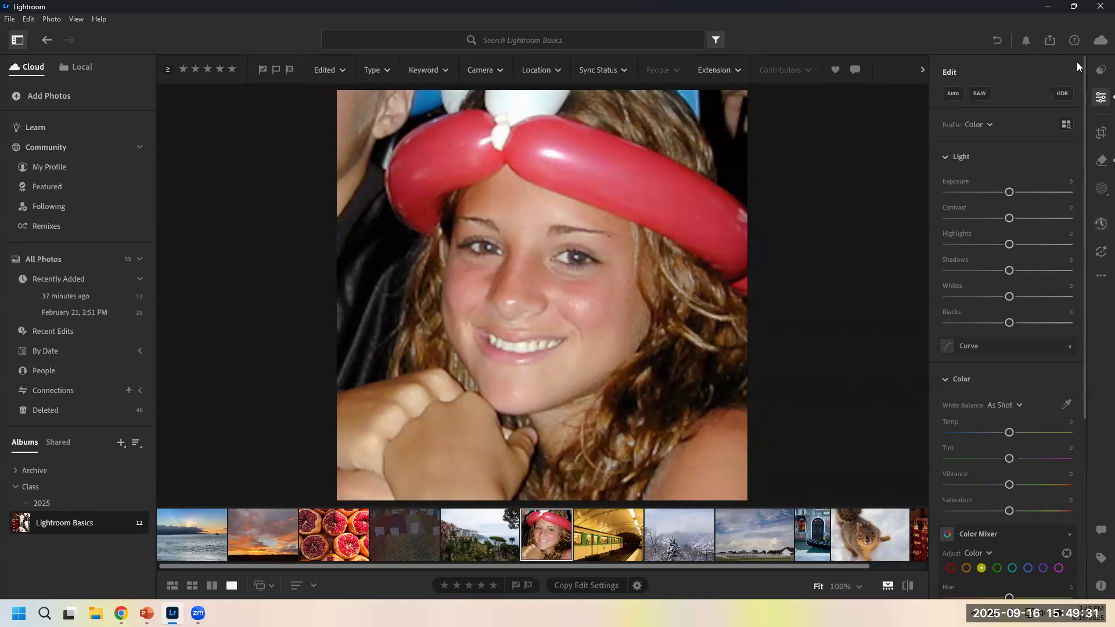
left_click(1049, 41)
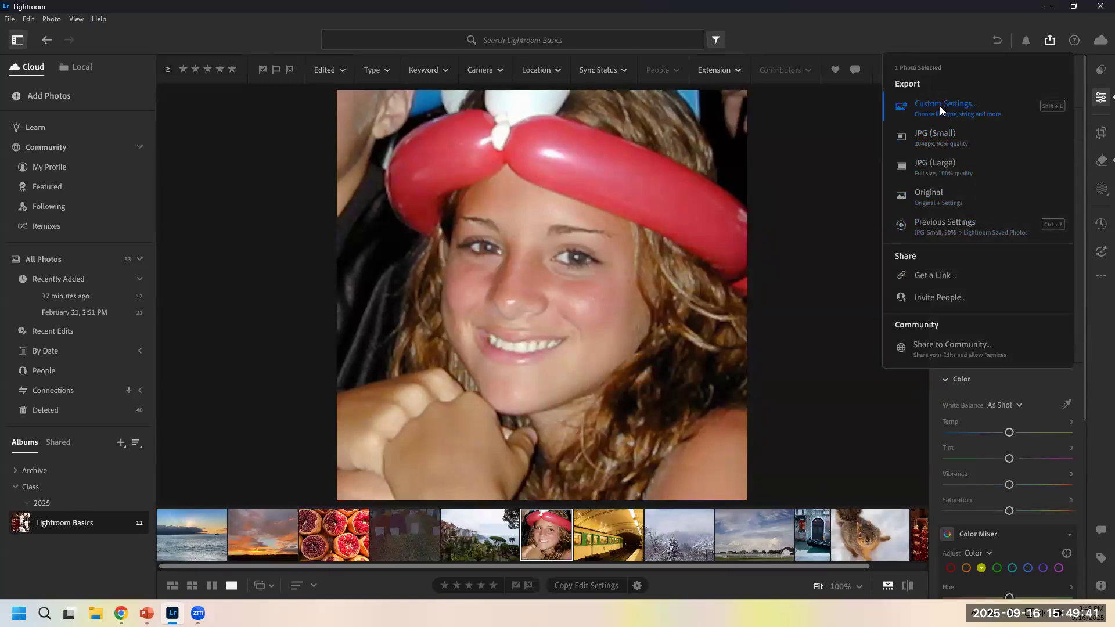
left_click(963, 105)
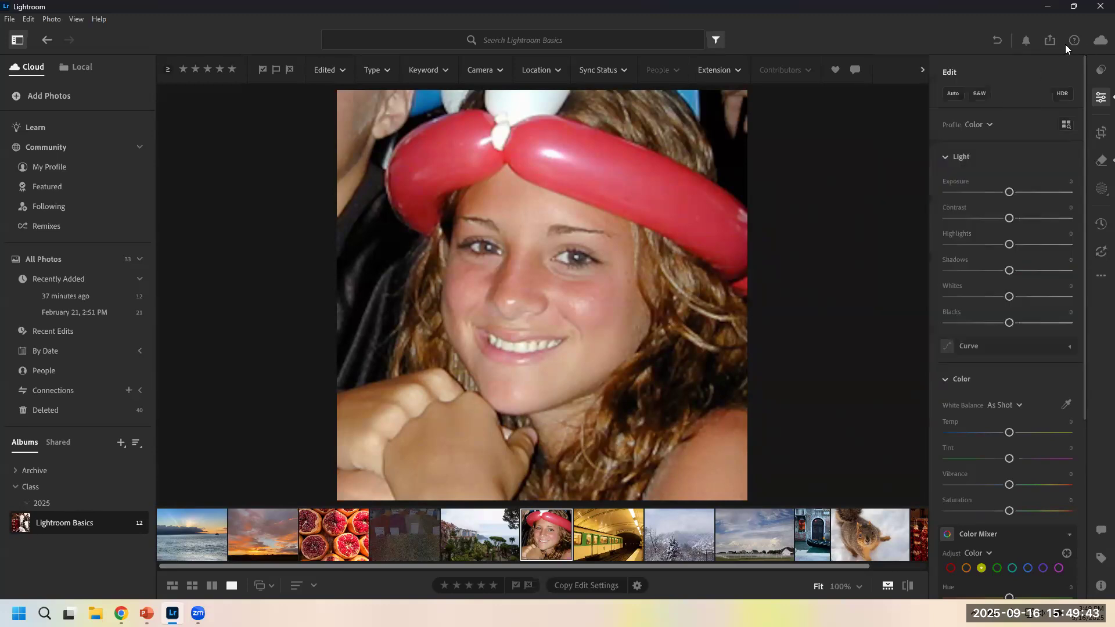
left_click(1049, 43)
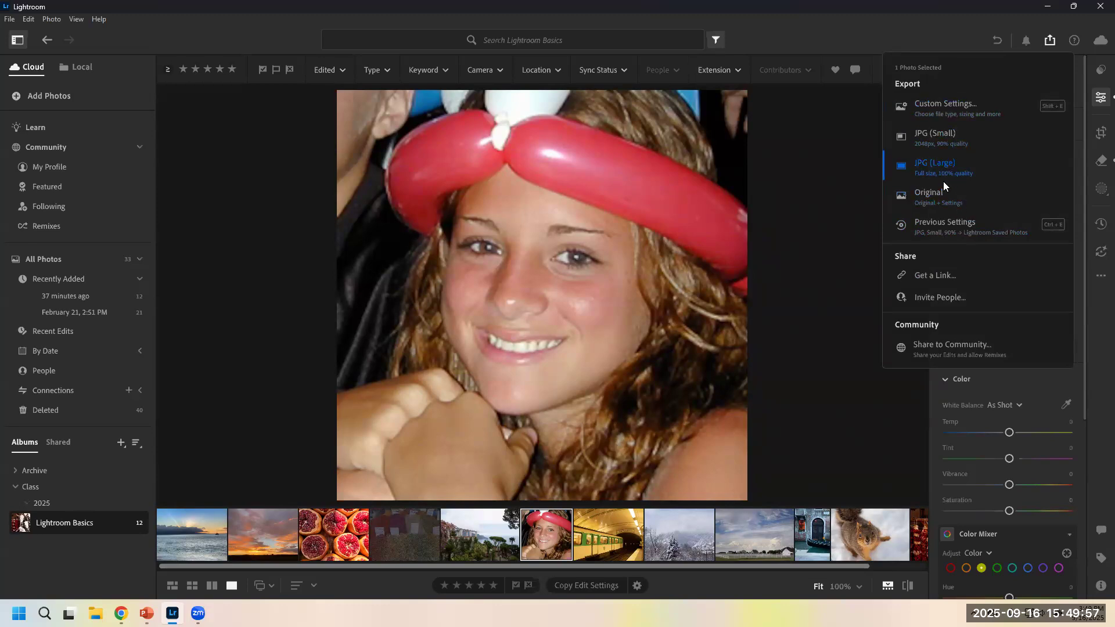
left_click(836, 177)
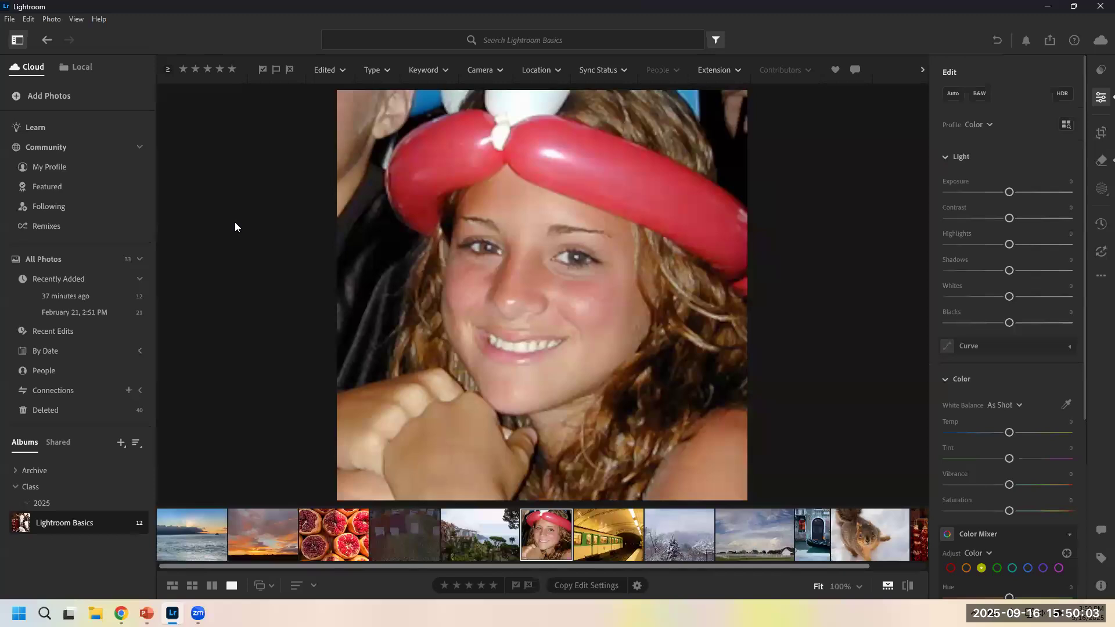
- Open the full export settings for the selected portrait
left_click(9, 19)
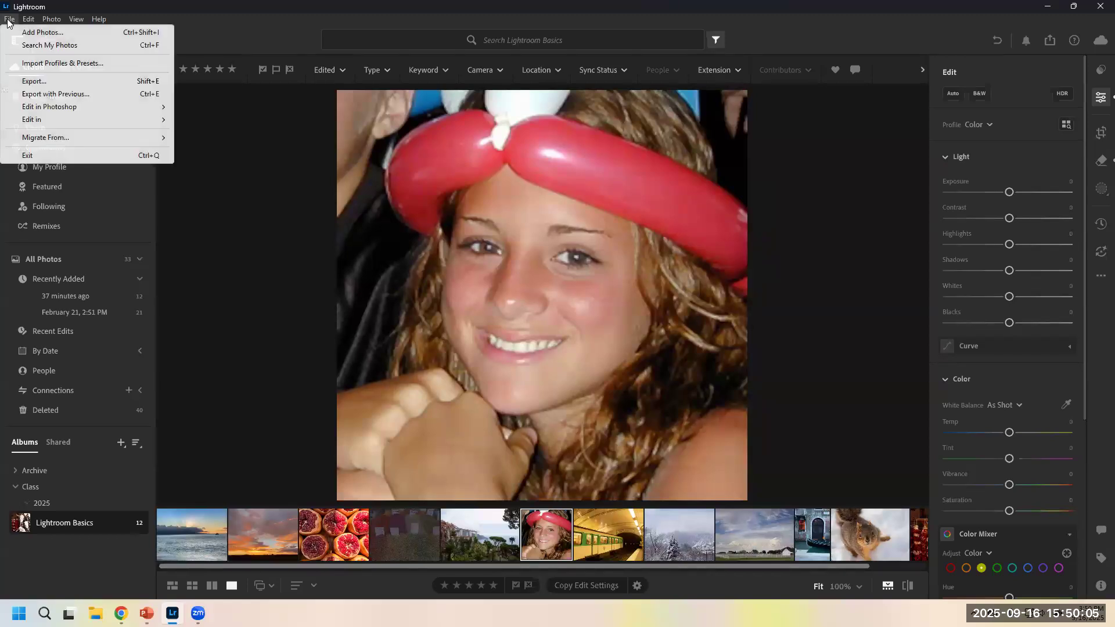
mouse_move(93, 22)
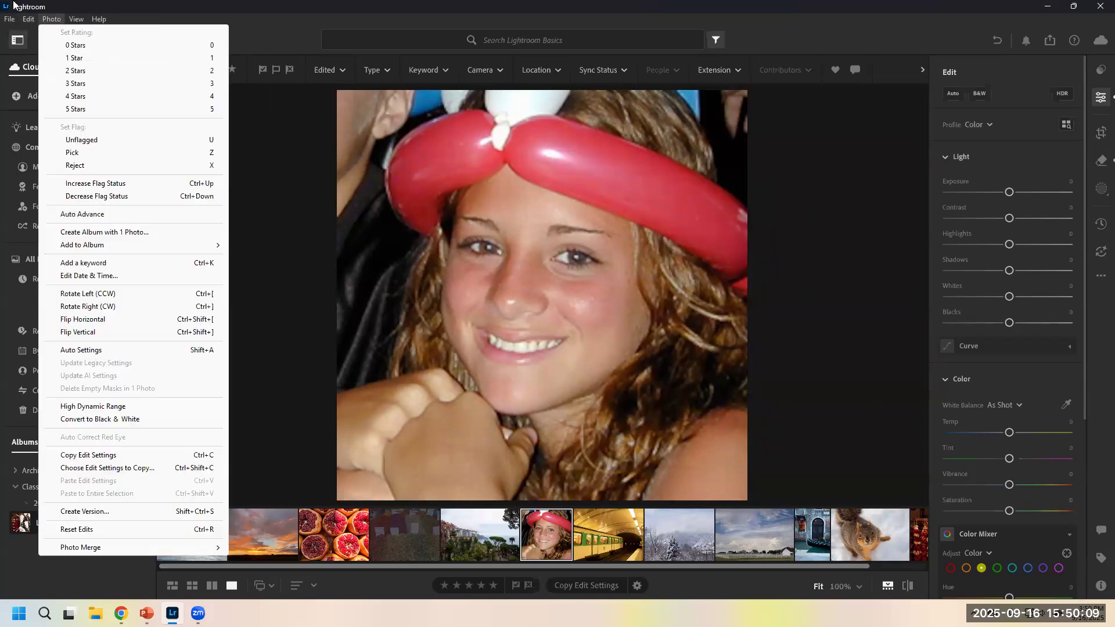
mouse_move(6, 17)
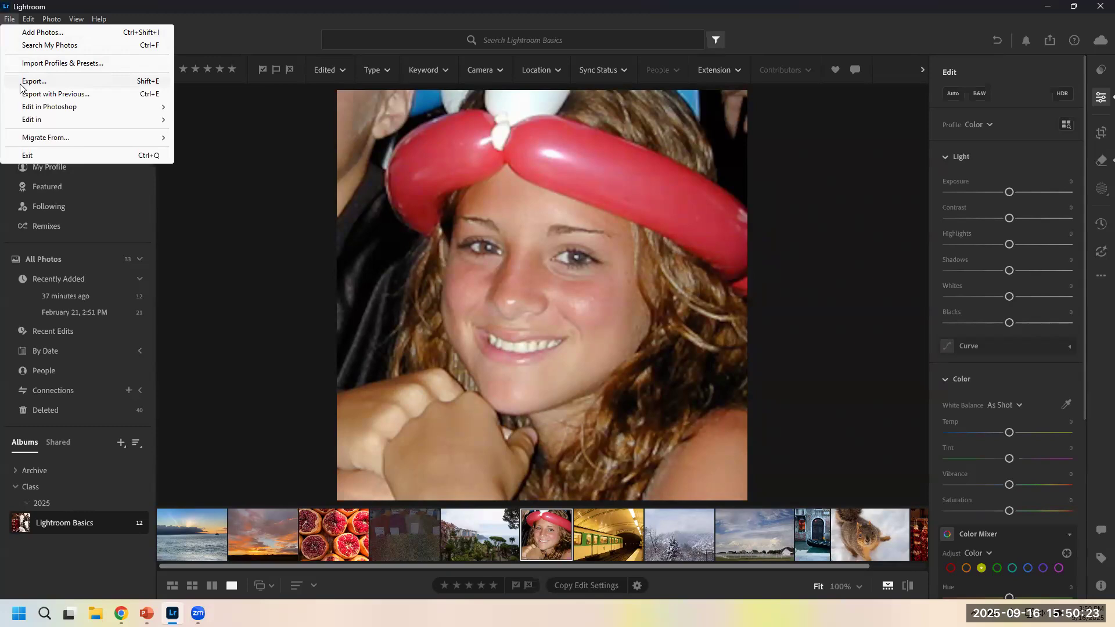
mouse_move(51, 112)
left_click(81, 85)
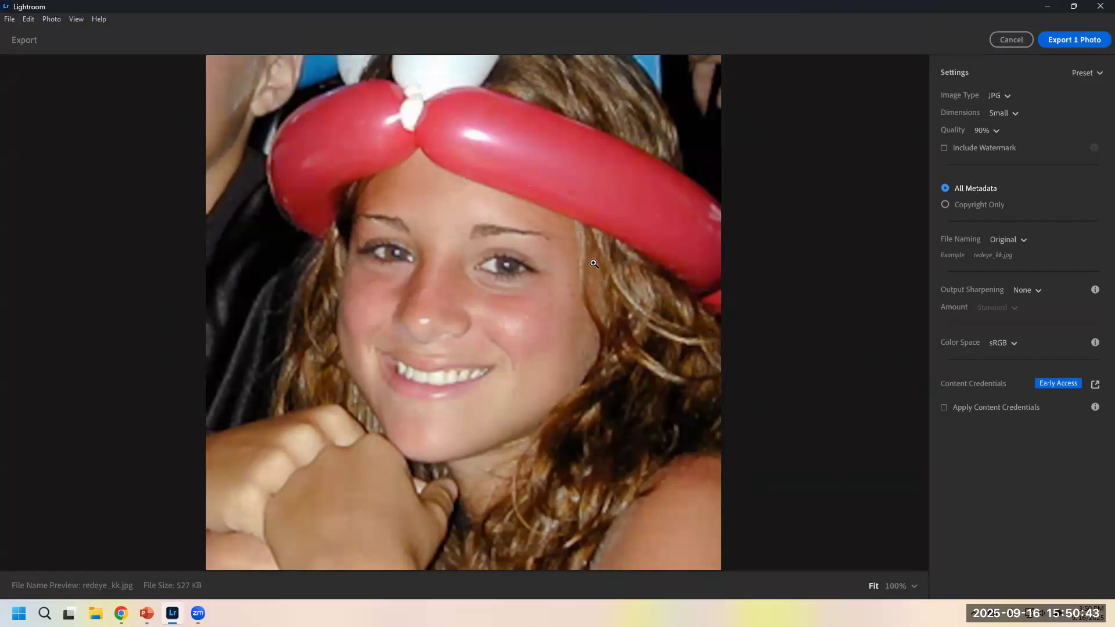
- Choose JPG as the export image type and look through the available dimensions and quality levels
left_click(1007, 96)
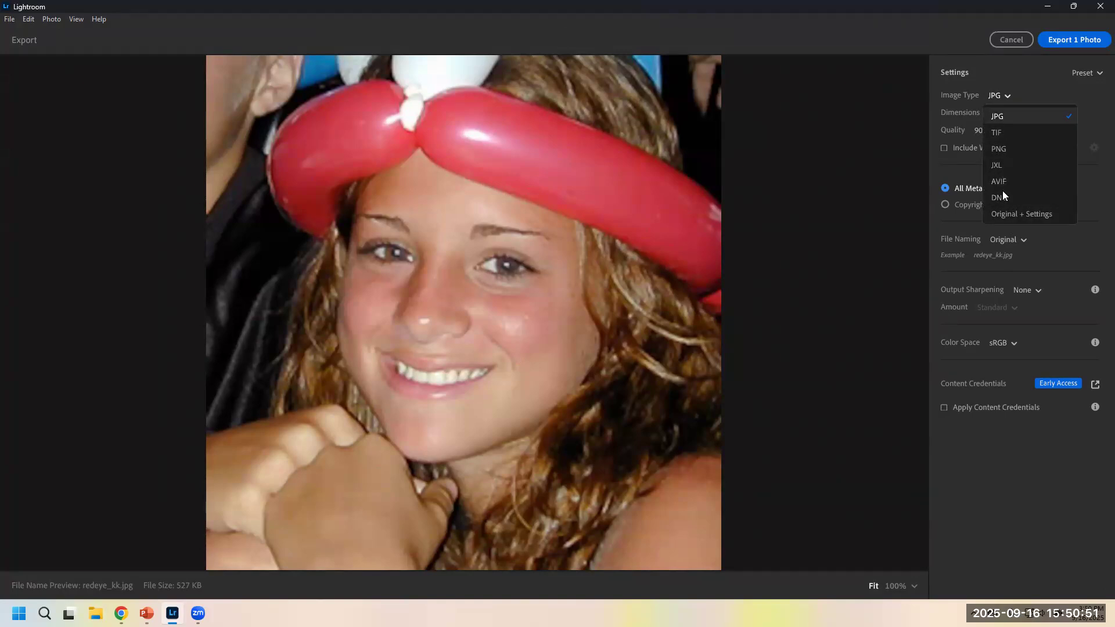
left_click(1012, 116)
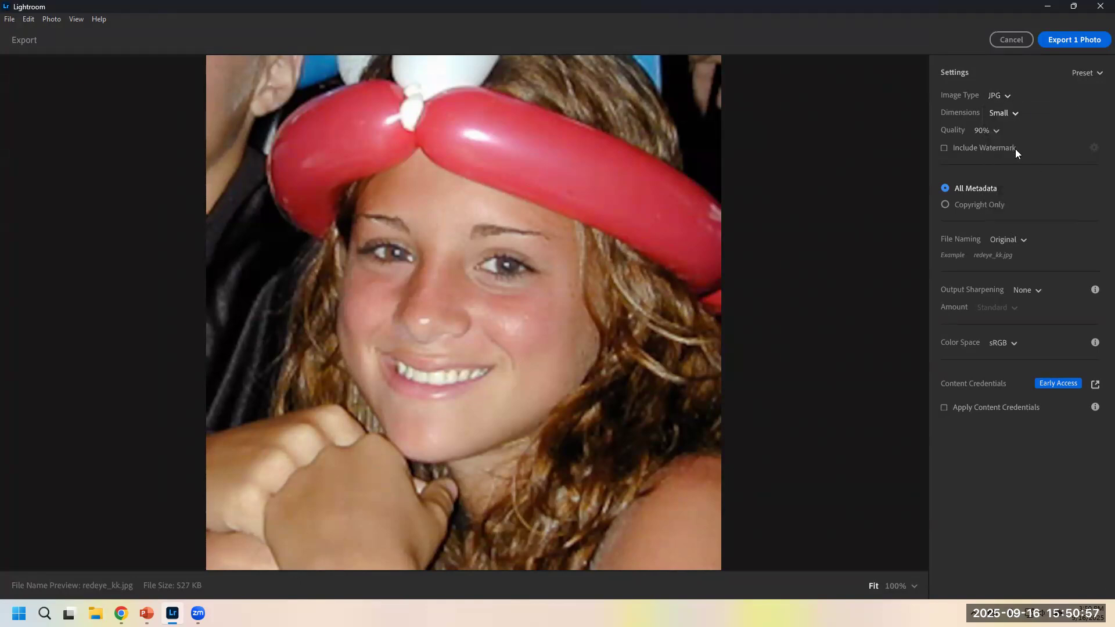
left_click(1013, 113)
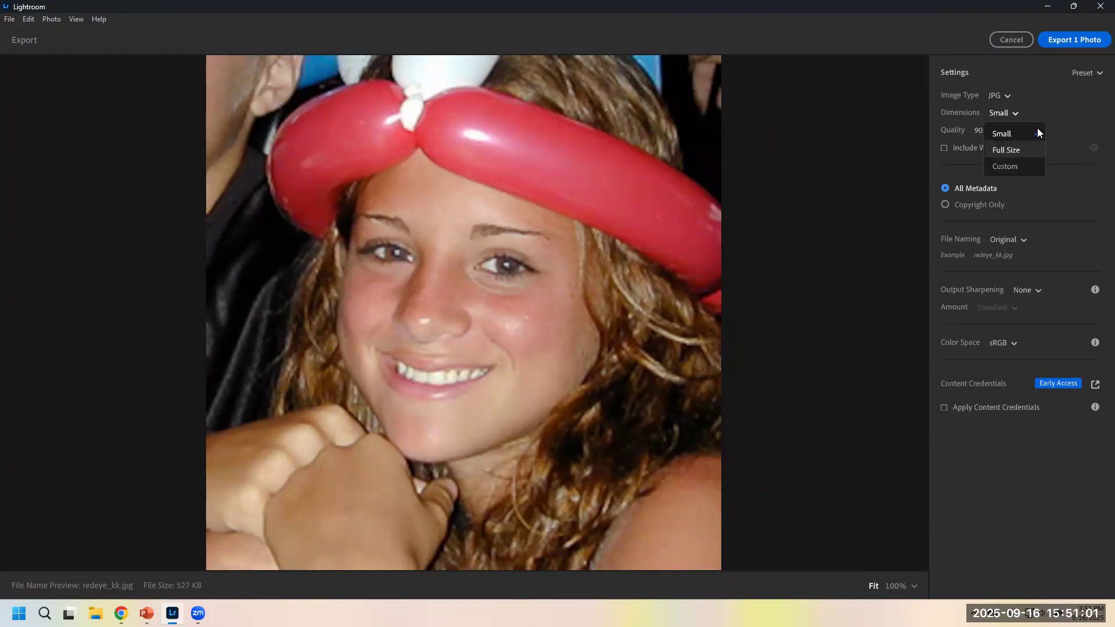
left_click(1045, 100)
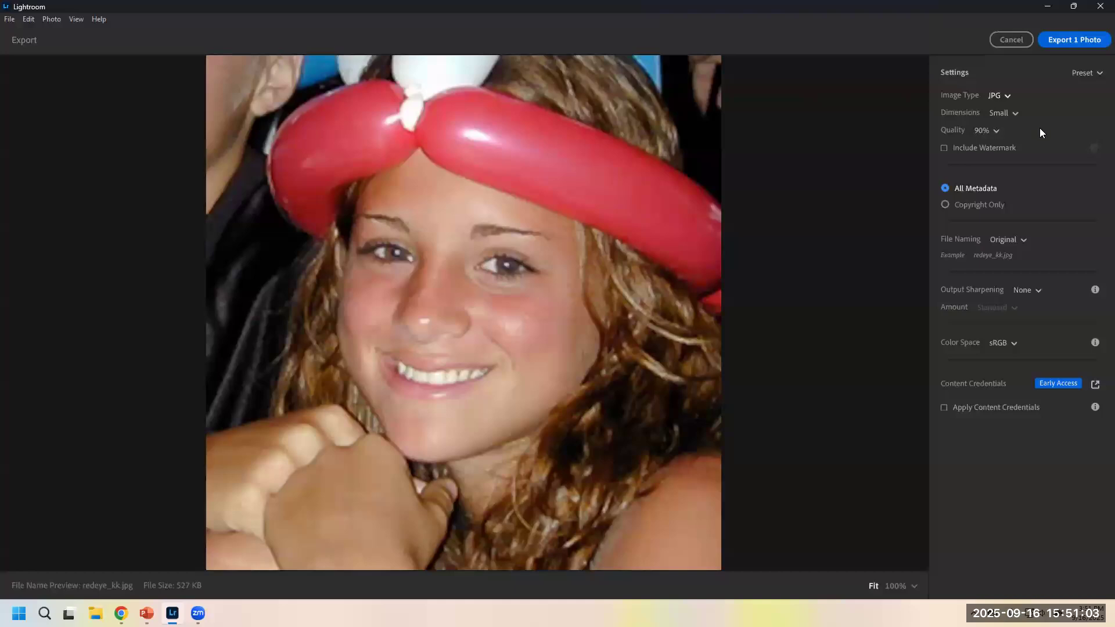
left_click(998, 131)
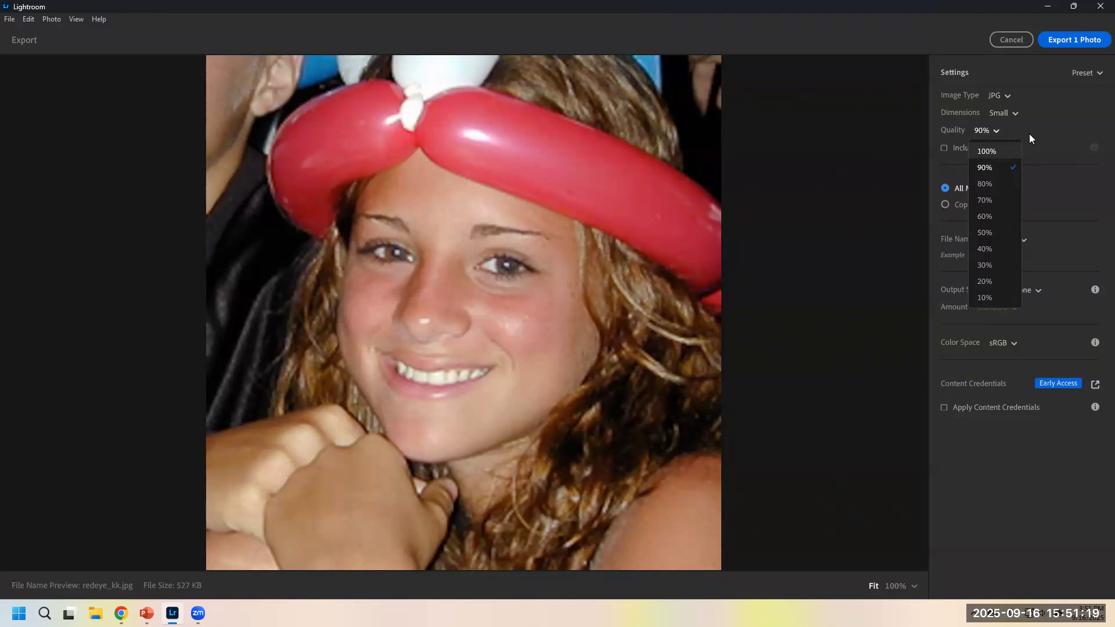
left_click(1088, 136)
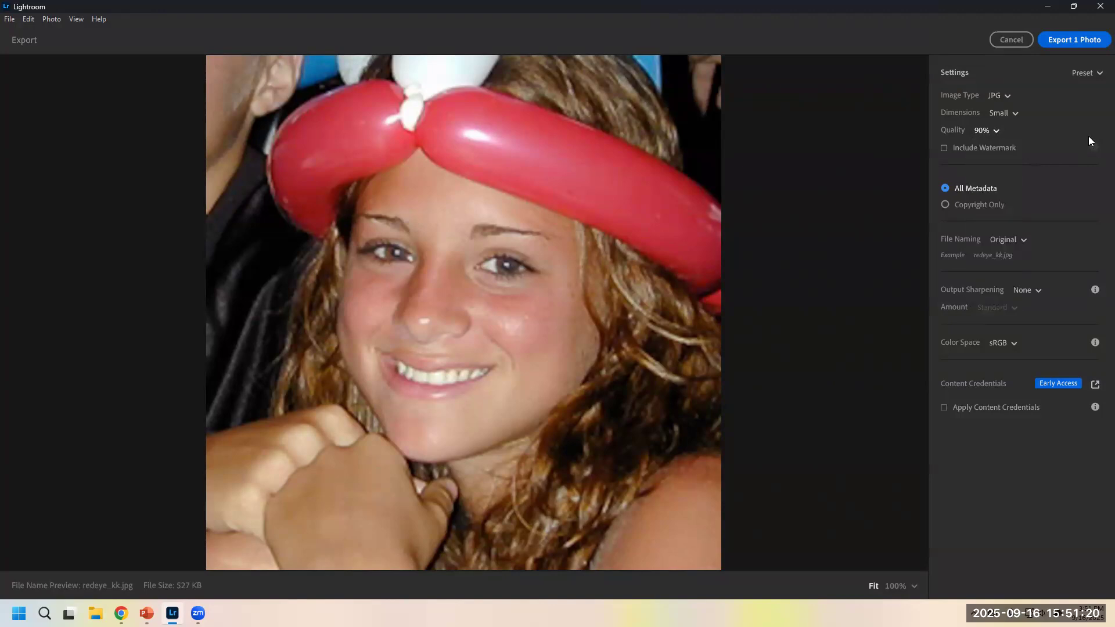
- Try including the watermark on the exported photo and turn it off again
left_click(947, 148)
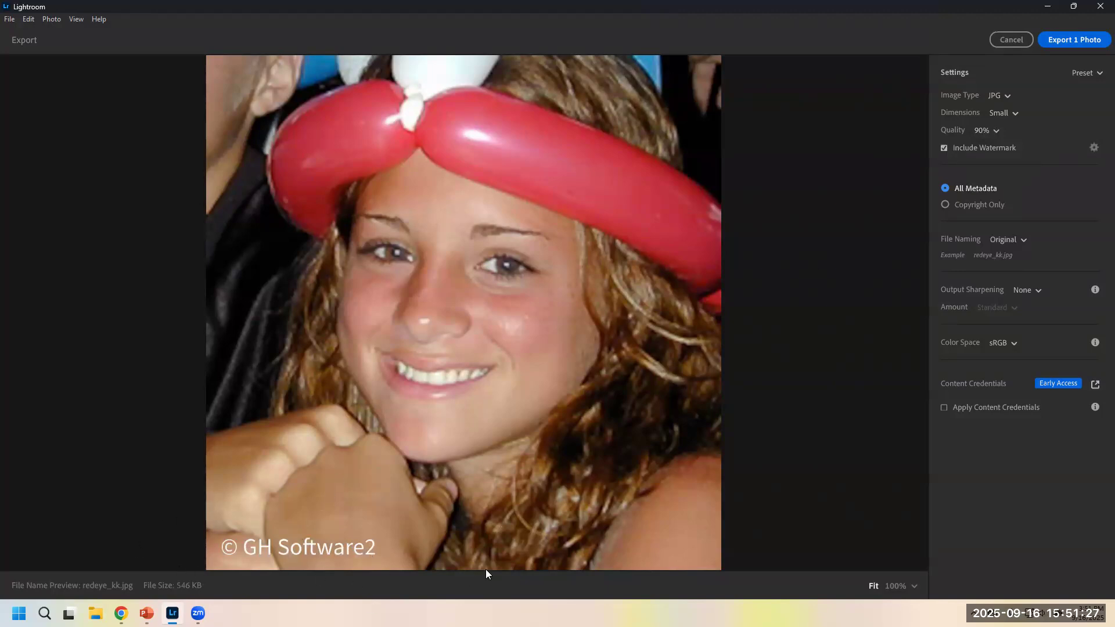
left_click(943, 149)
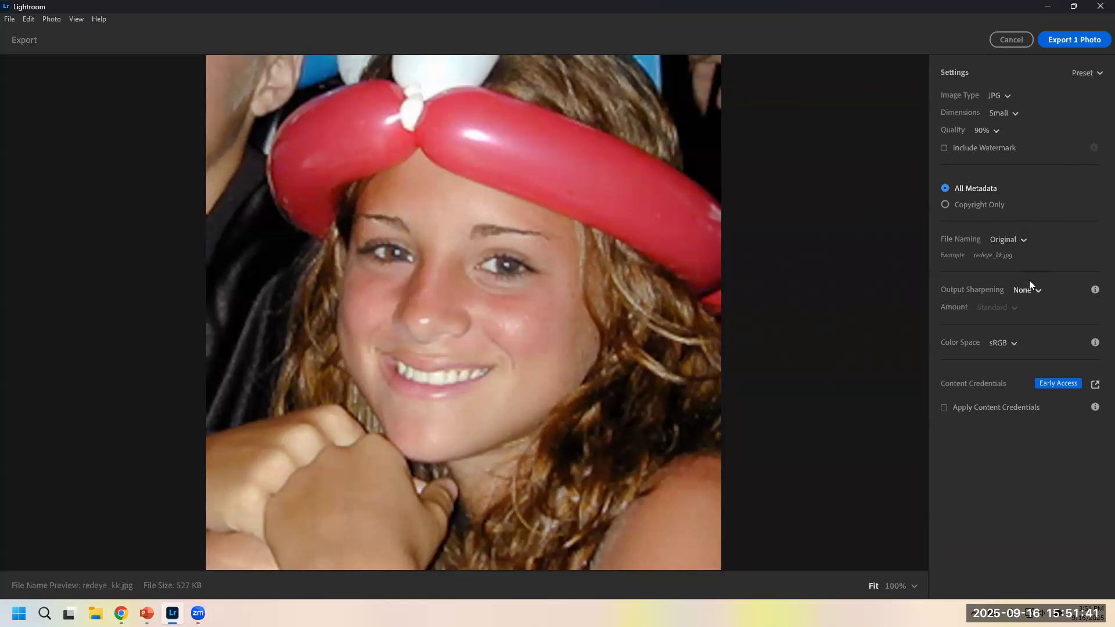
- Try Custom Name for the export file naming, set it back to Original, and look at the color space options
left_click(1007, 240)
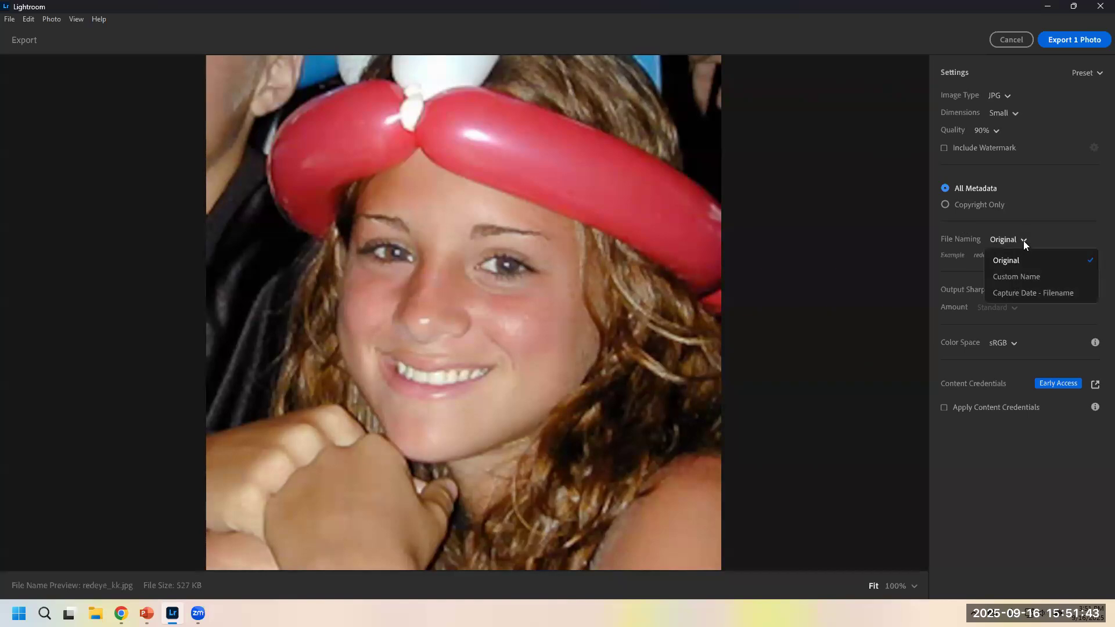
left_click(1023, 240)
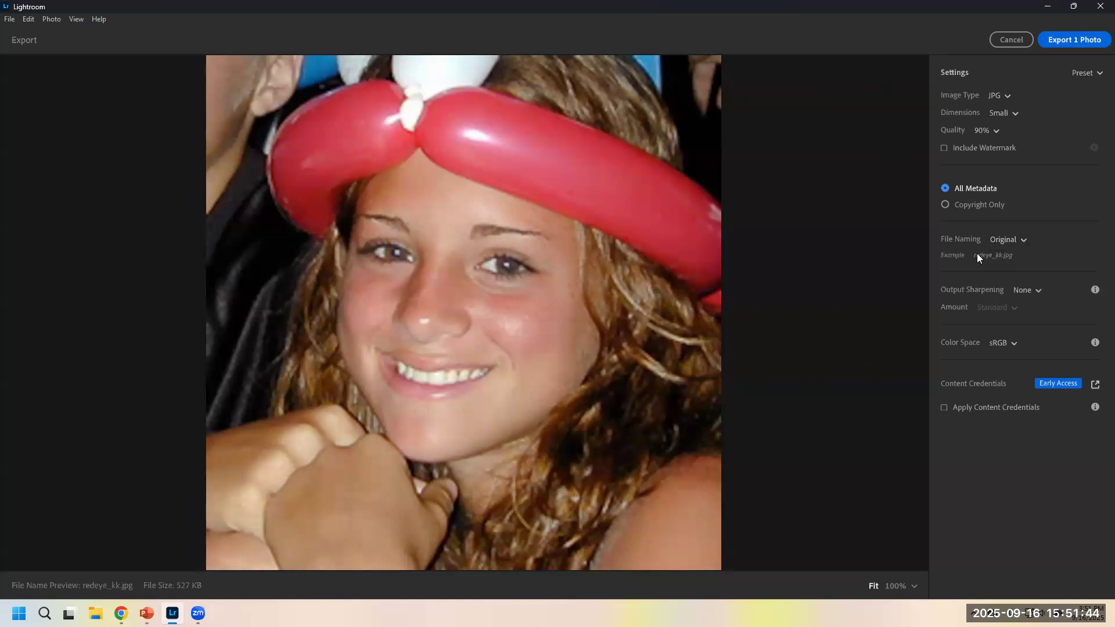
left_click(1032, 240)
left_click(1016, 260)
left_click(1021, 241)
left_click(1023, 276)
left_click(1016, 239)
left_click(1039, 259)
left_click(1002, 343)
left_click(1005, 346)
- Export the portrait to the Desktop folder
left_click(1062, 39)
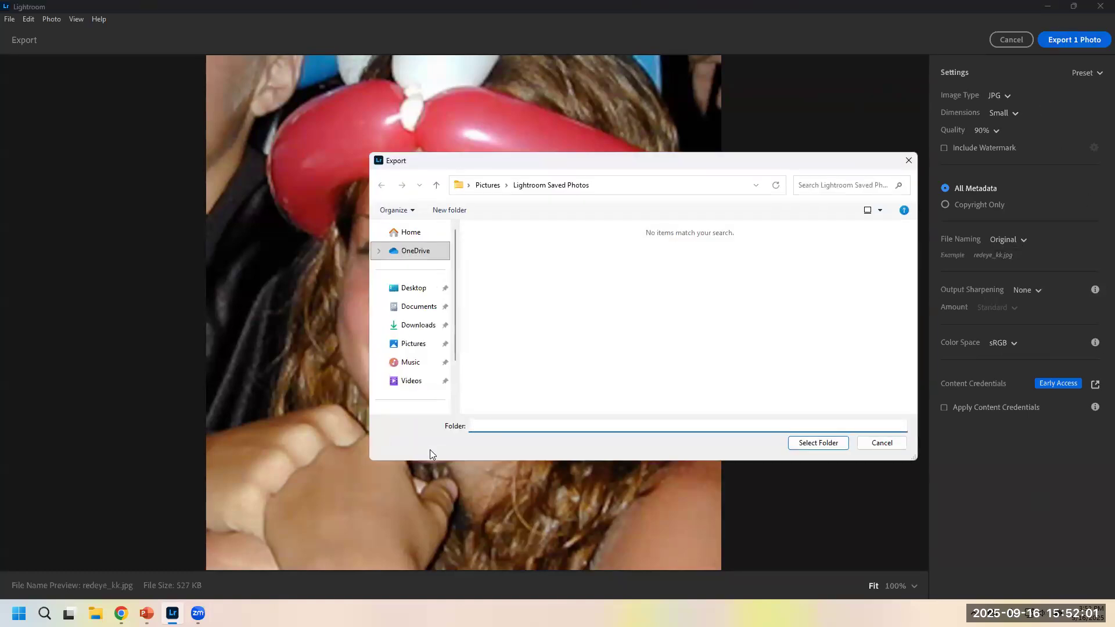
left_click(417, 290)
left_click(415, 252)
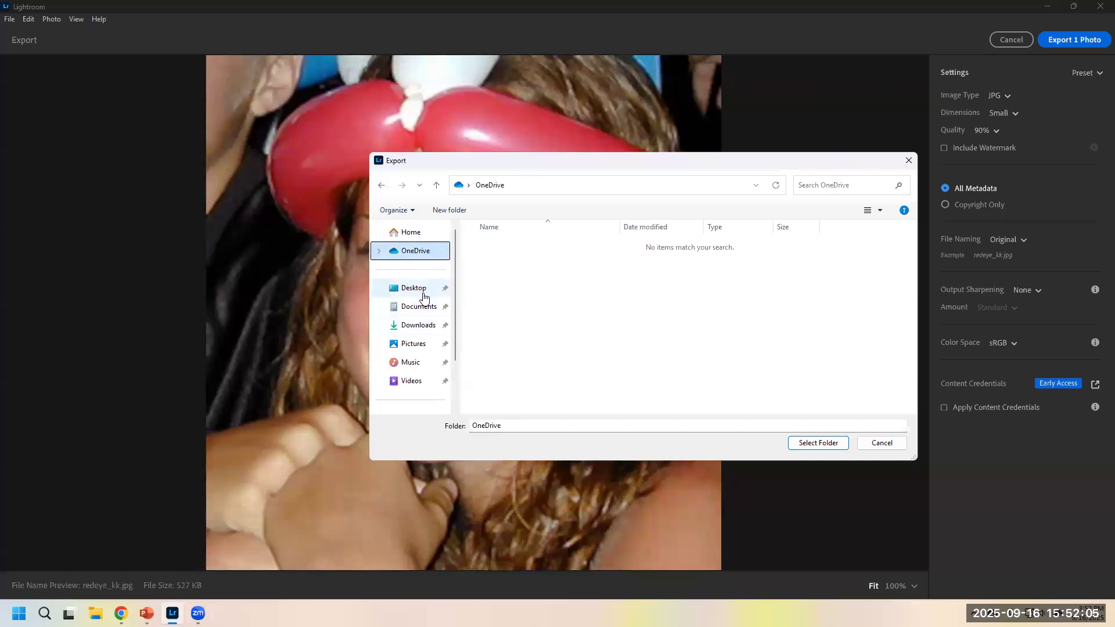
left_click(423, 294)
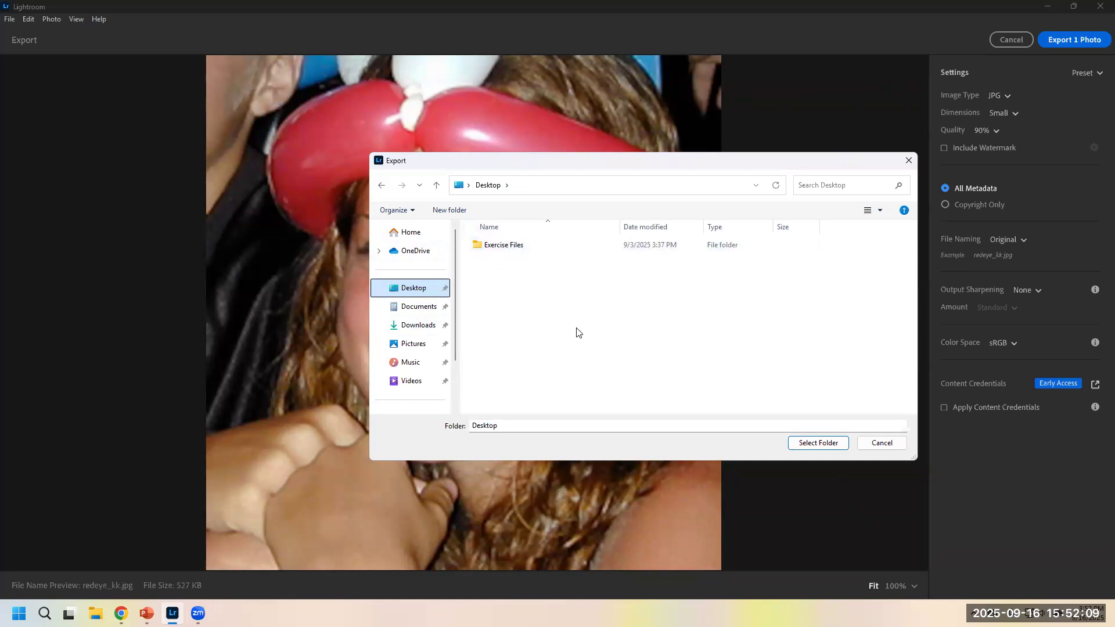
double_click(512, 424)
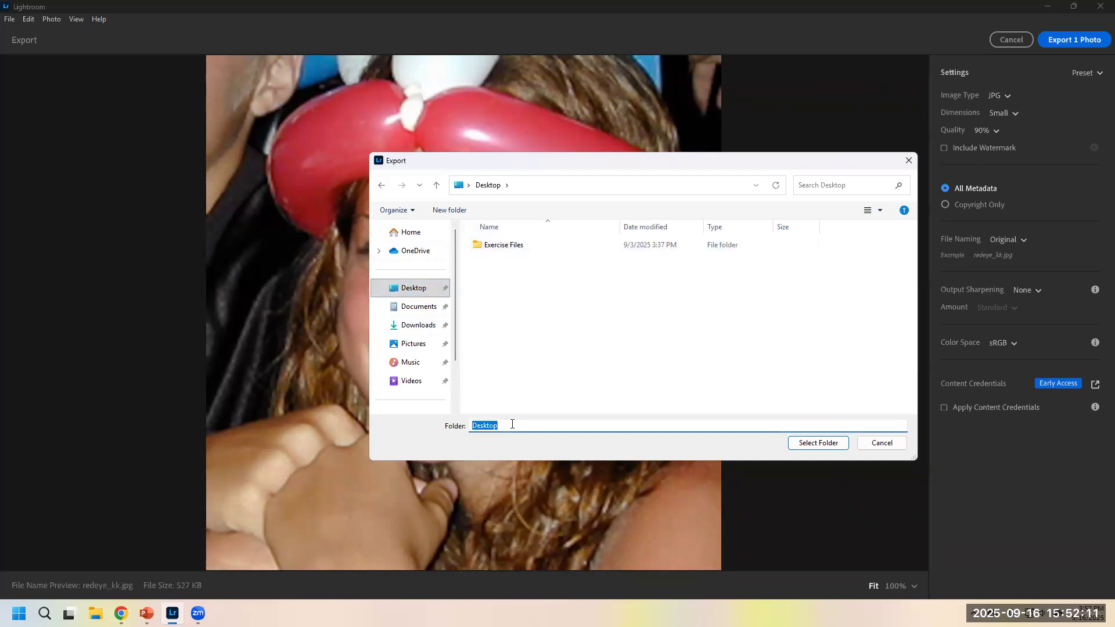
left_click(409, 295)
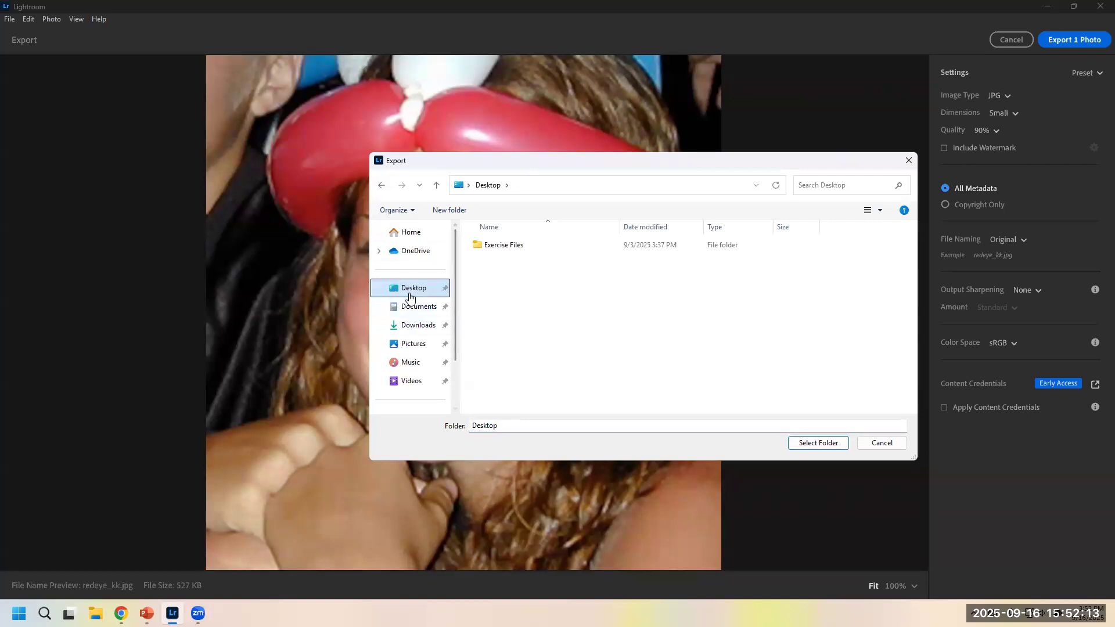
left_click(803, 451)
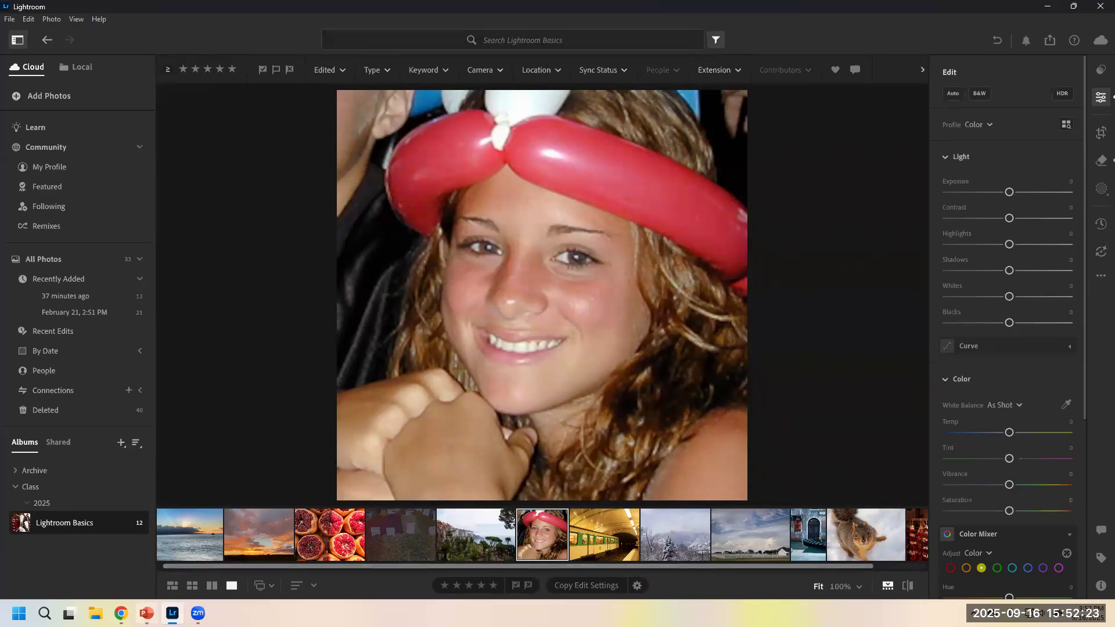
- Switch to PowerPoint, start the slide show of the Lightroom Basics presentation and go to the LinkedIn Learning & Udemy Courses slide
left_click(147, 613)
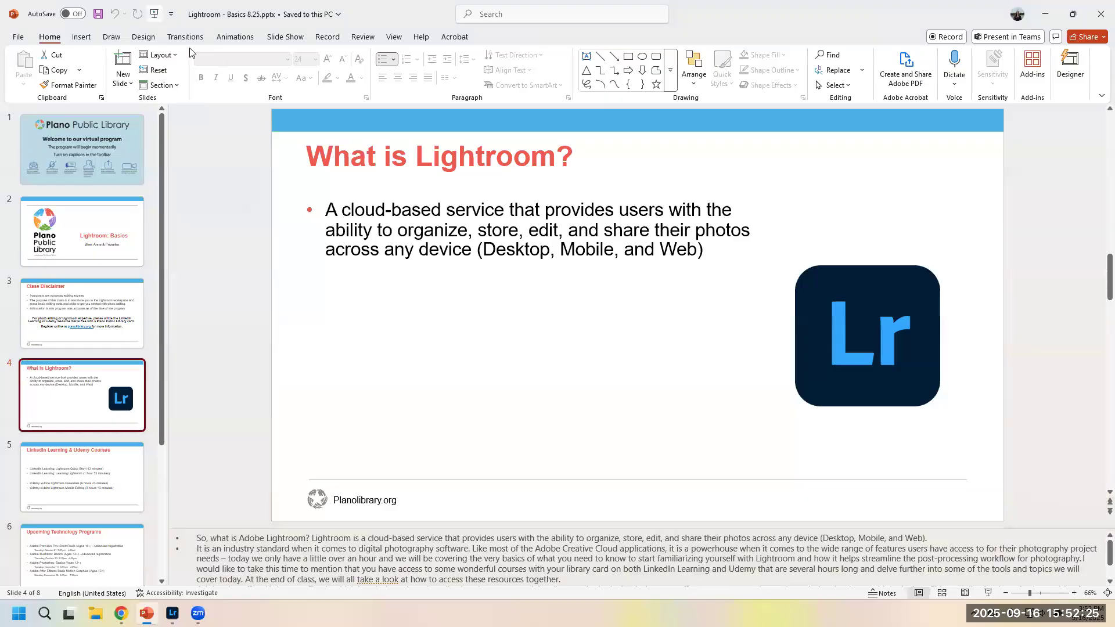
key("F5")
left_click(192, 19)
left_click(195, 42)
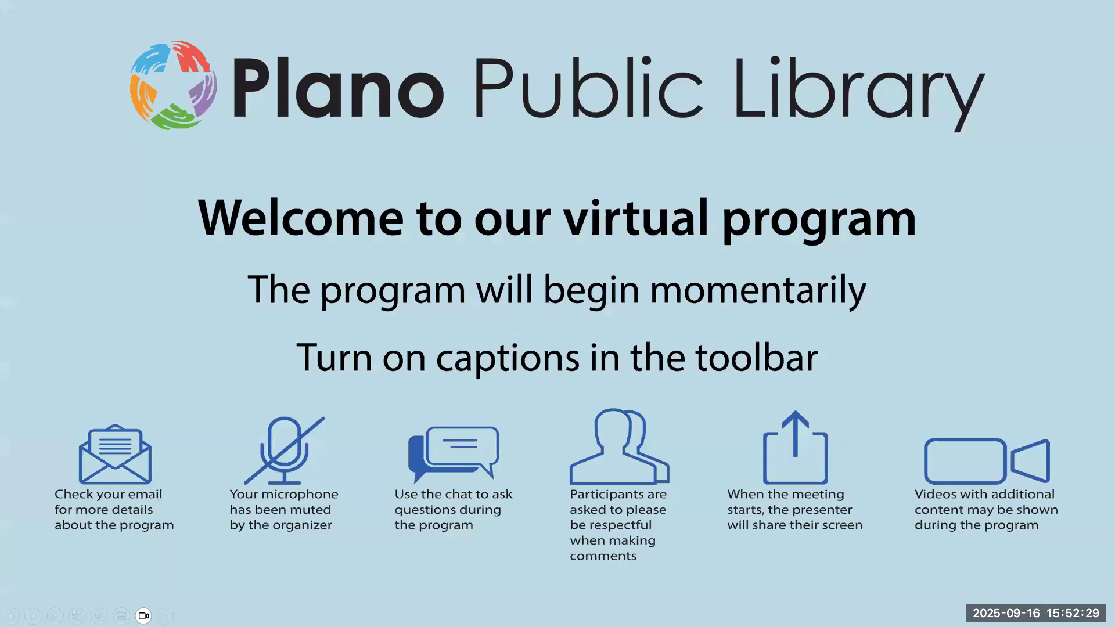
key("Right")
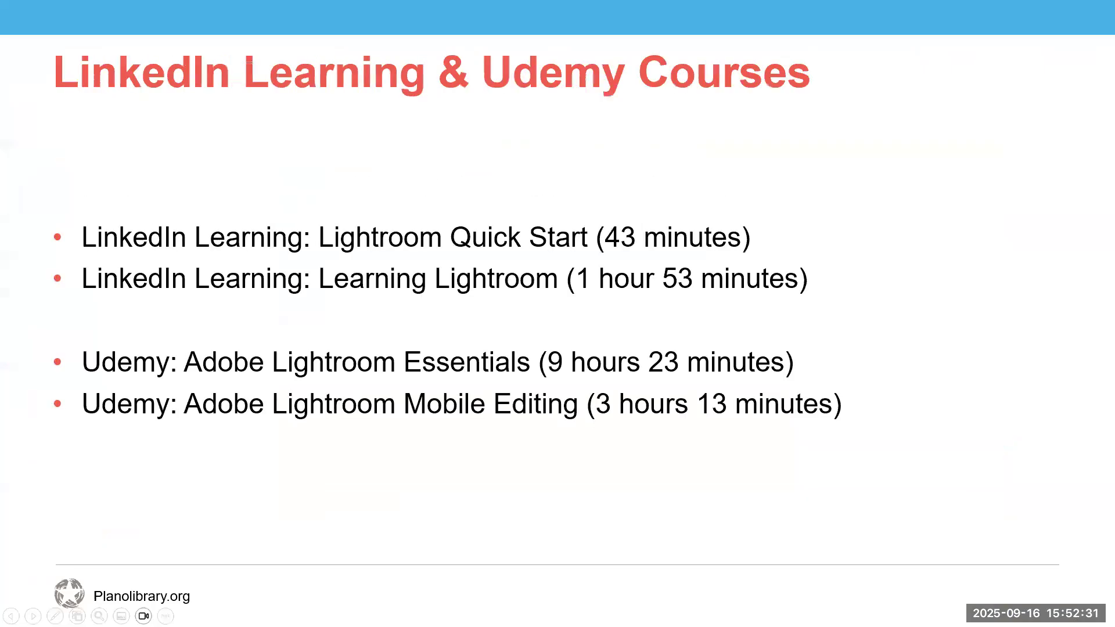